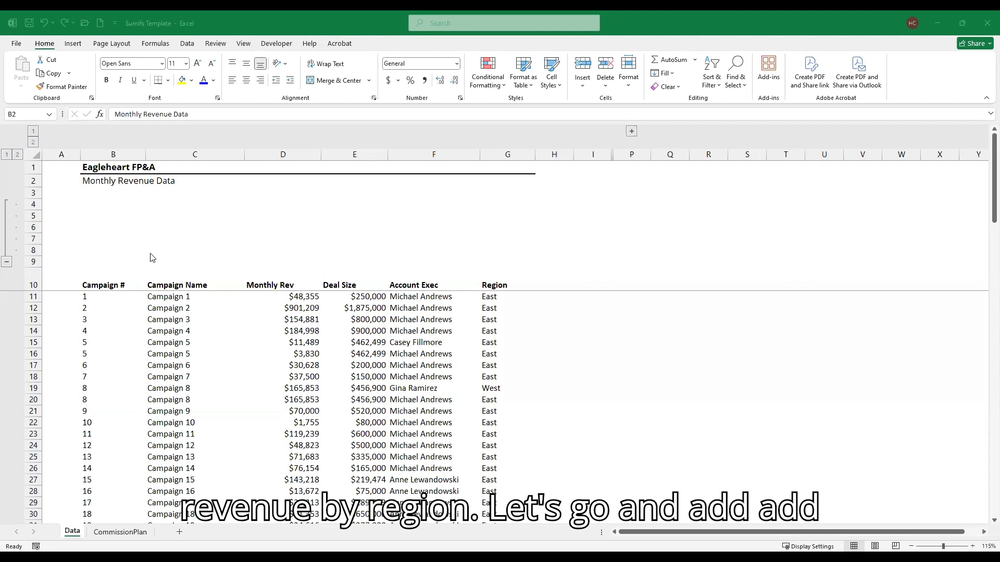
# Step: Add filters to the header row of the revenue data, from Campaign # to Region (B10:G10)
pyautogui.click(97, 286)
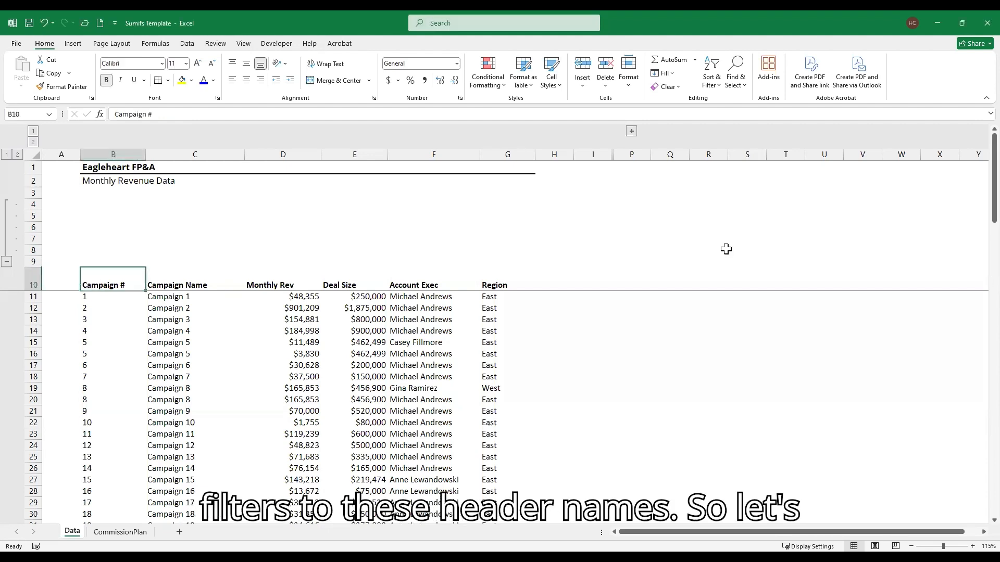
pyautogui.hotkey('ctrl', 'shift', 'Right')
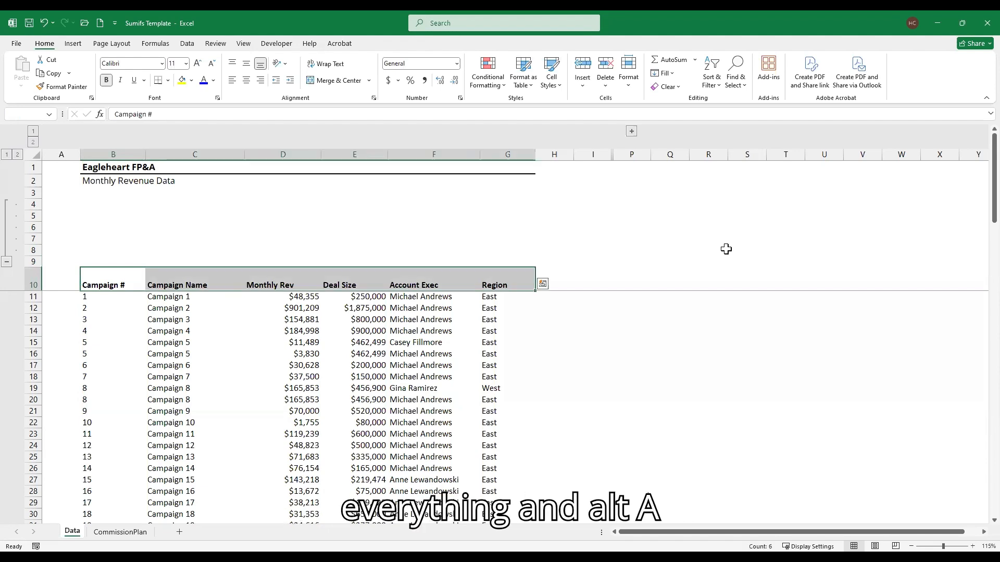
pyautogui.press('alt')
pyautogui.press('a')
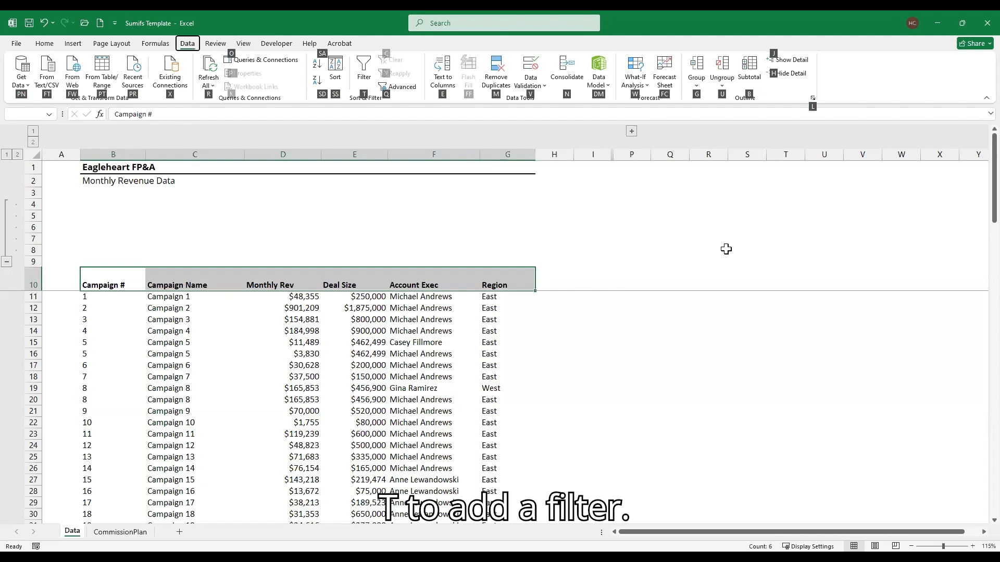
pyautogui.press('t')
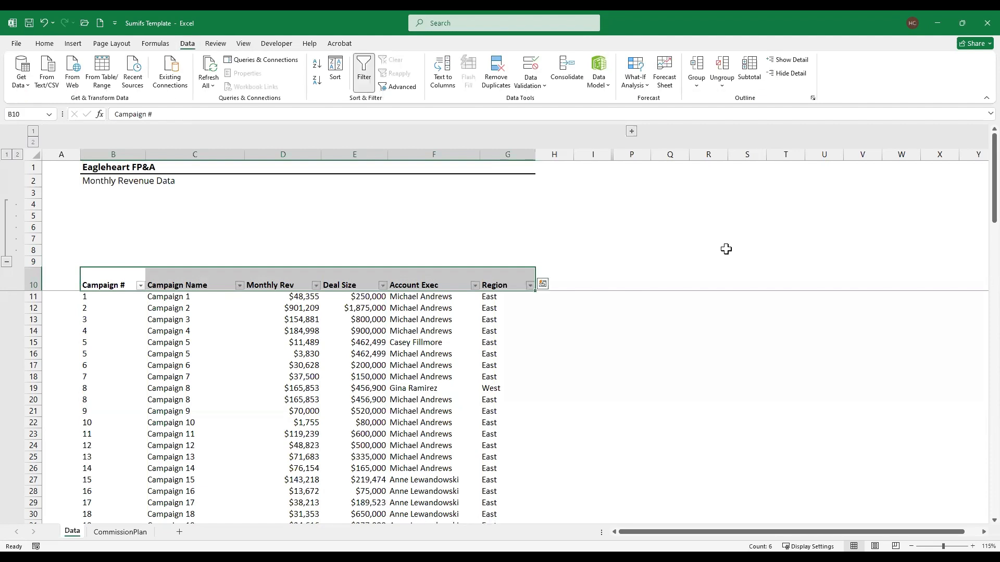
# Step: Look up the distinct values in the Region filter and list East, Midwest and West in cells G4:G6
pyautogui.click(525, 286)
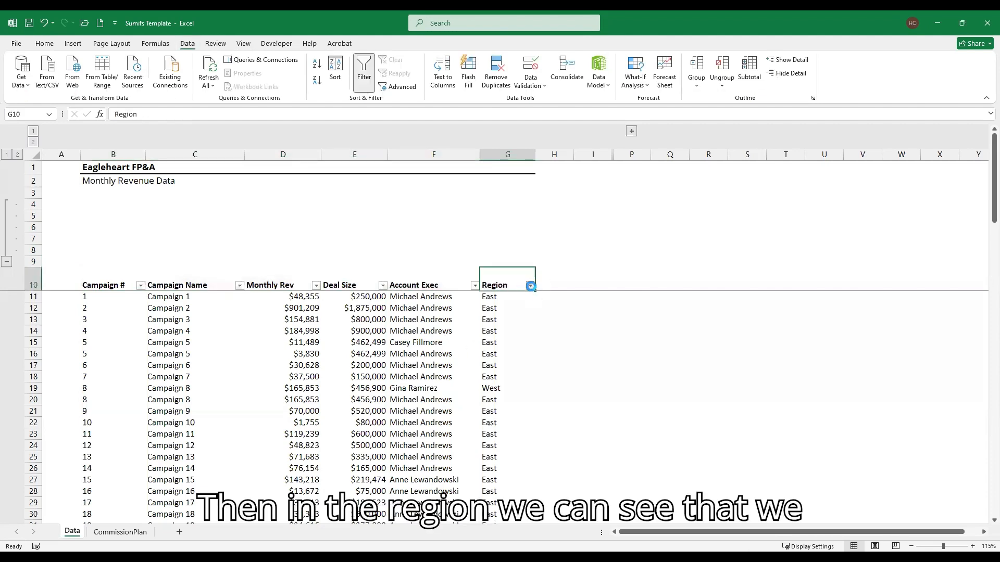
pyautogui.click(531, 286)
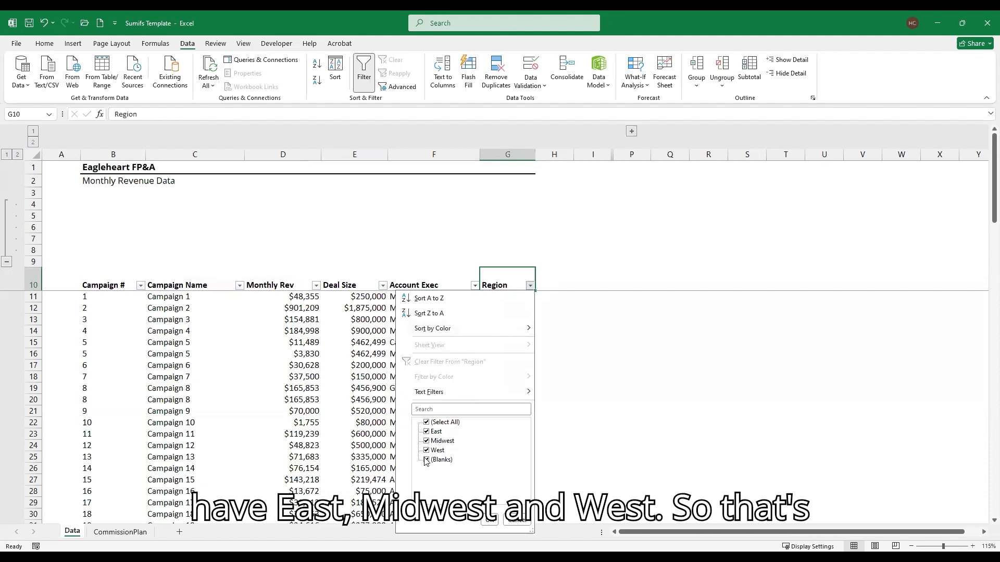
pyautogui.click(523, 208)
pyautogui.write('East')
pyautogui.press('Return')
pyautogui.write('Midwest')
pyautogui.press('Return')
pyautogui.write('West')
pyautogui.press('Return')
# Step: Start a SUMIFS formula in D4 with the row-anchored Monthly Rev range D$11:D$94 as the sum range, excluding the total row
pyautogui.press('Up')
pyautogui.press('Up')
pyautogui.press('Up')
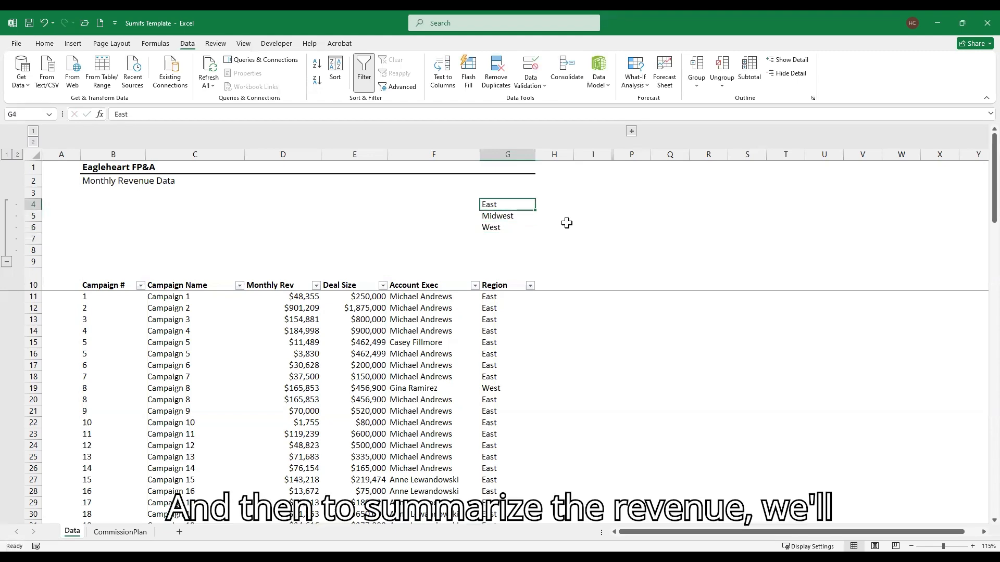
pyautogui.press('Left')
pyautogui.press('Left')
pyautogui.press('Left')
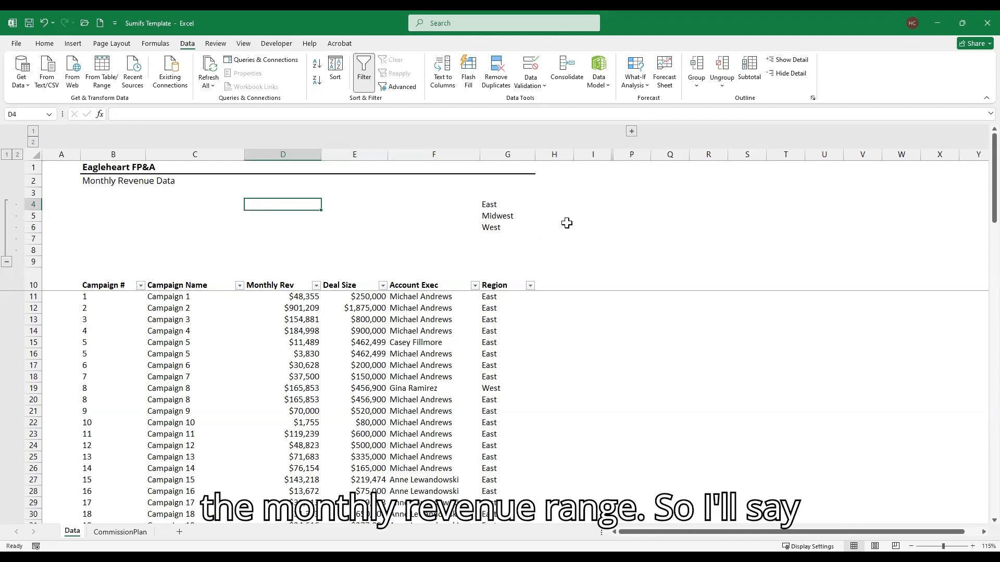
pyautogui.write('=')
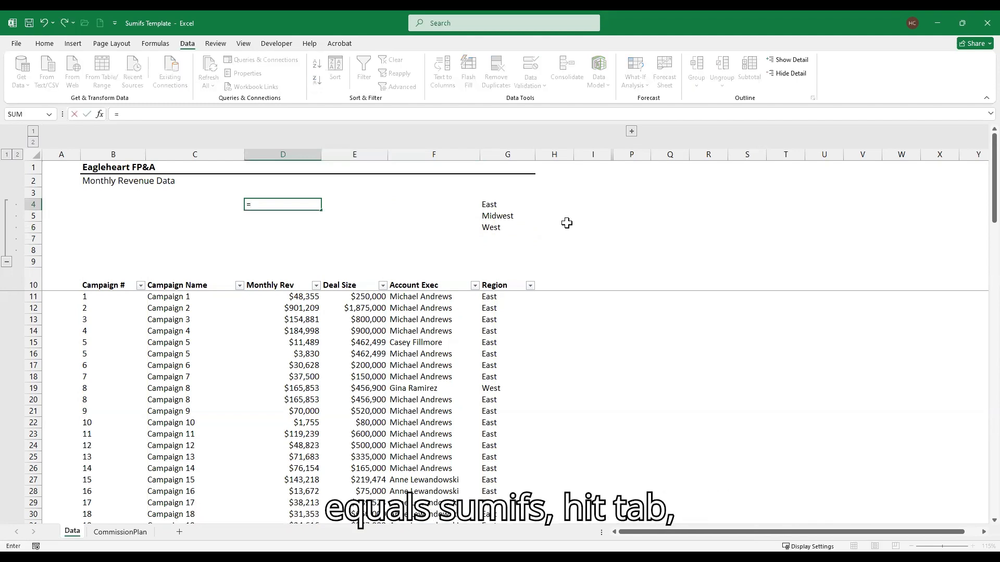
pyautogui.write('sumifs')
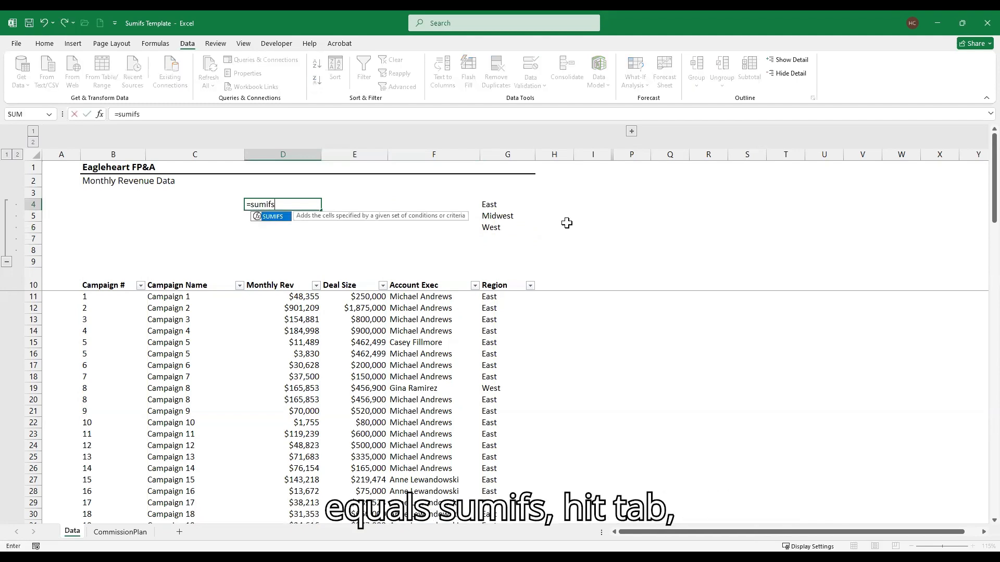
pyautogui.press('Tab')
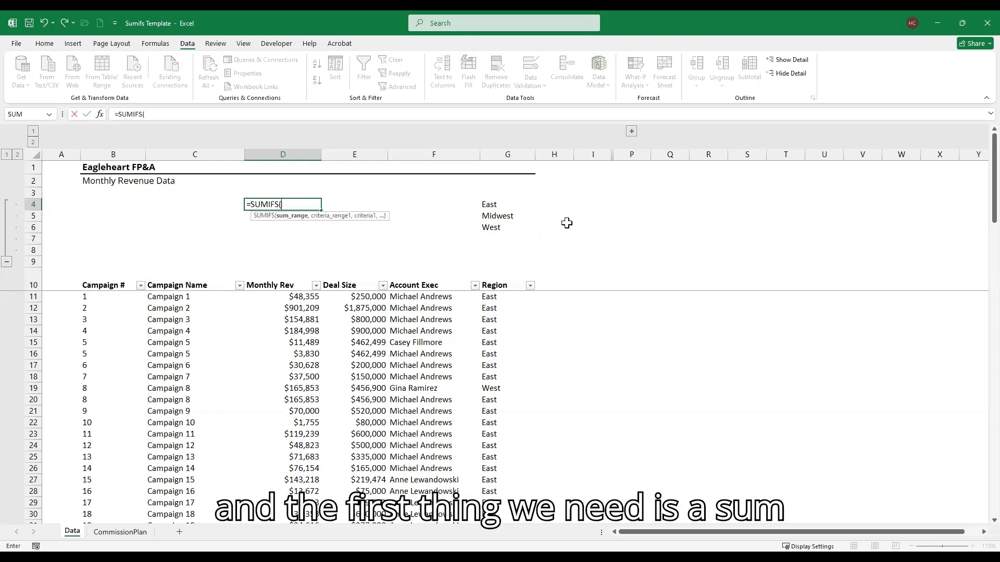
pyautogui.press('Down')
pyautogui.press('Down')
pyautogui.press('Down')
pyautogui.press('Down')
pyautogui.press('Down')
pyautogui.press('Down')
pyautogui.press('Down')
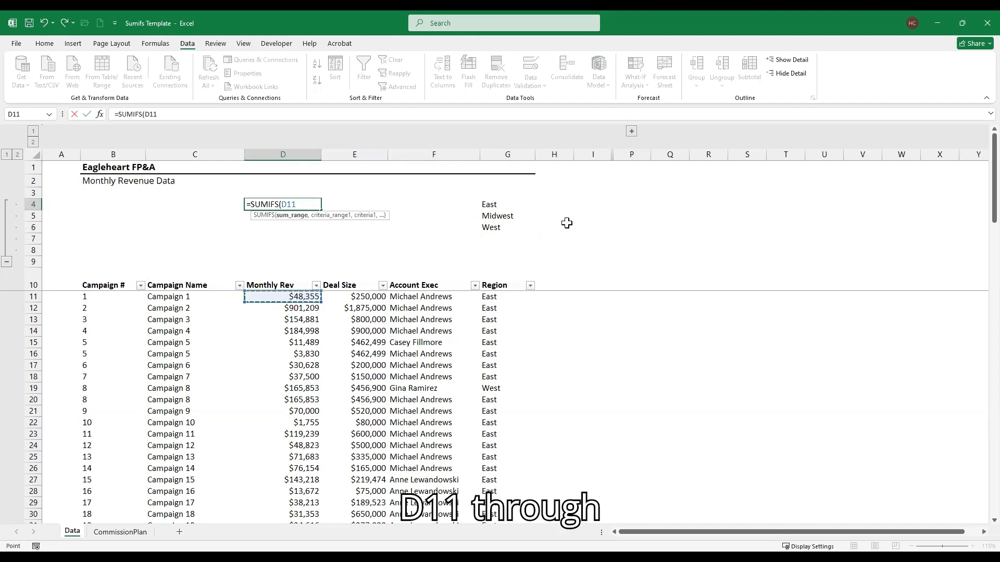
pyautogui.hotkey('ctrl', 'shift', 'Down')
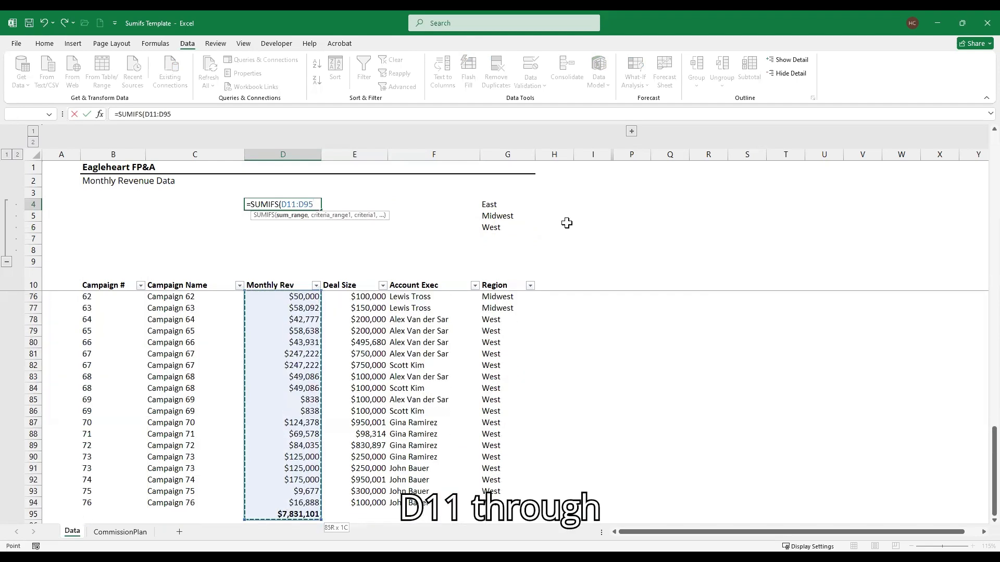
pyautogui.hotkey('shift', 'Up')
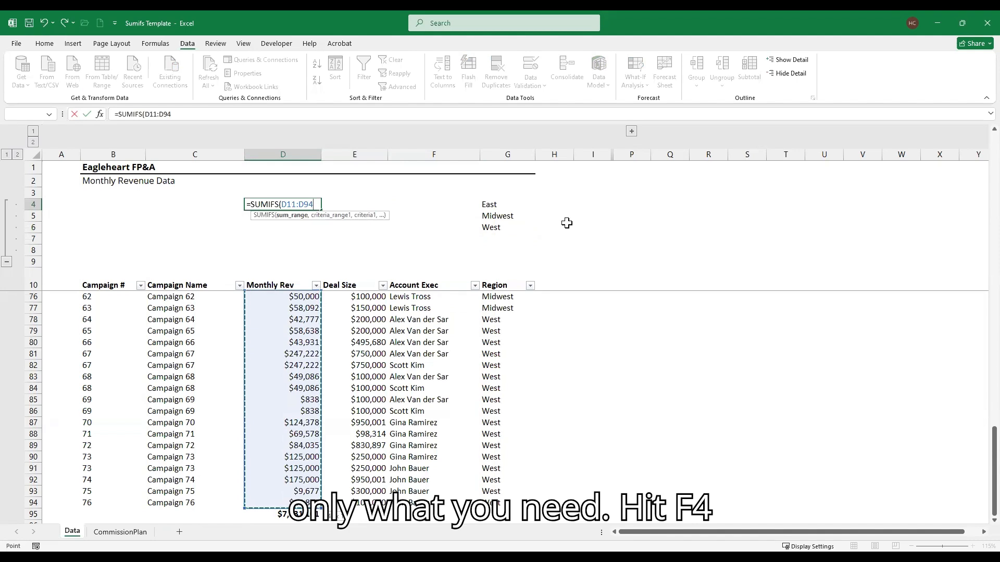
pyautogui.press('F4')
pyautogui.press('F4')
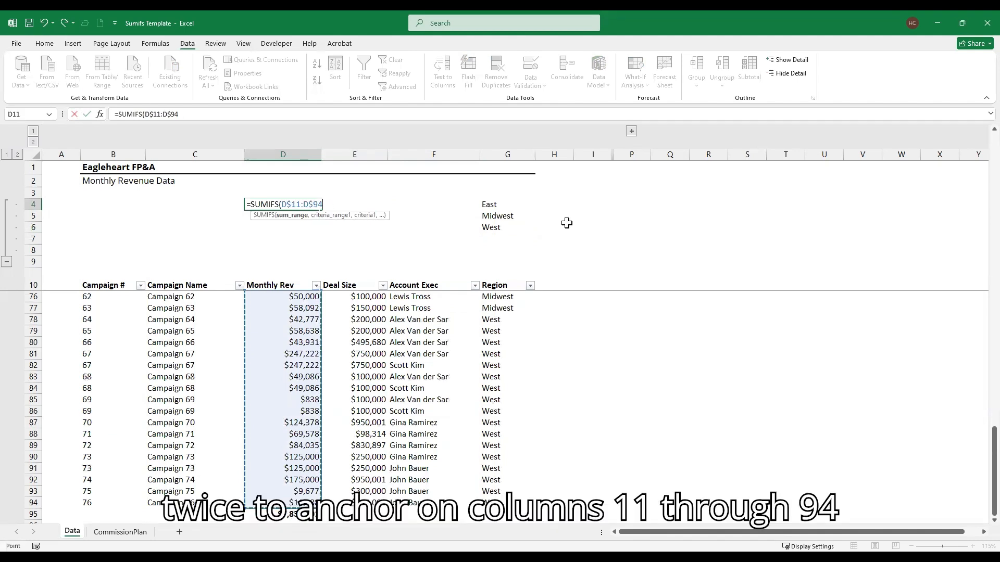
pyautogui.write(',')
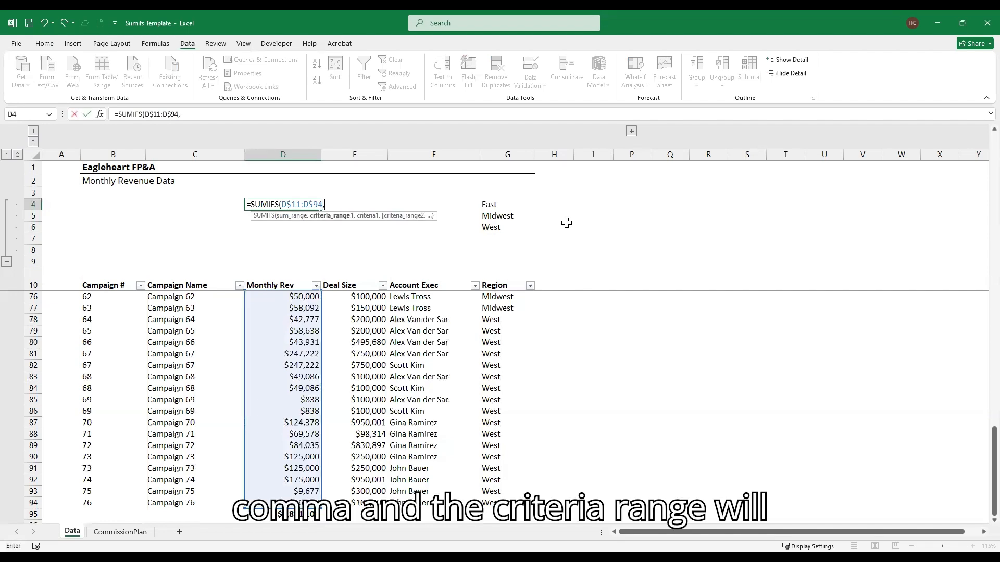
# Step: Set the formula's first criteria range to the Region column data, fully anchored as $G$11:$G$94
pyautogui.press('Left')
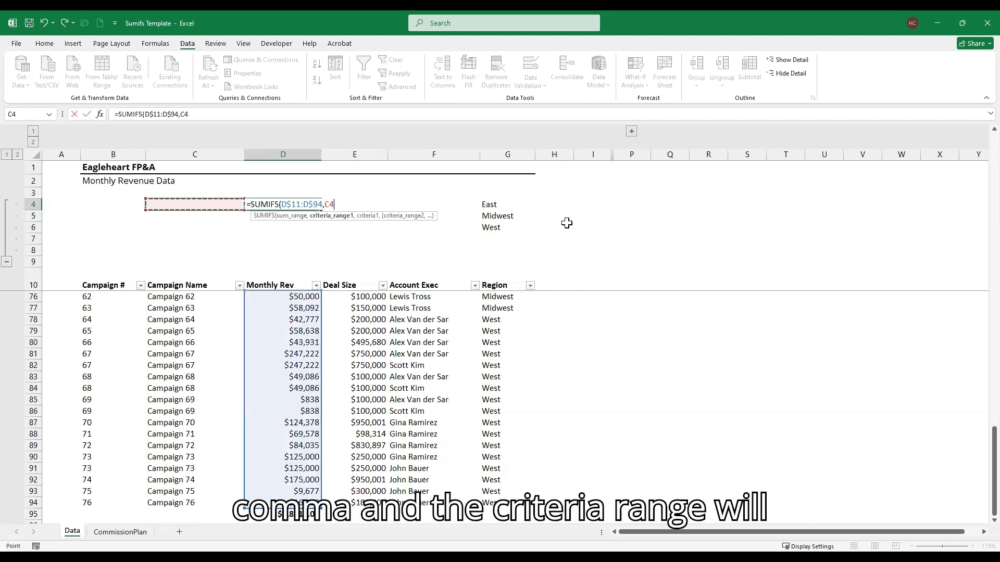
pyautogui.press('Down')
pyautogui.press('Right')
pyautogui.press('Down')
pyautogui.press('Right')
pyautogui.press('Down')
pyautogui.press('Right')
pyautogui.press('Right')
pyautogui.press('Down')
pyautogui.press('Down')
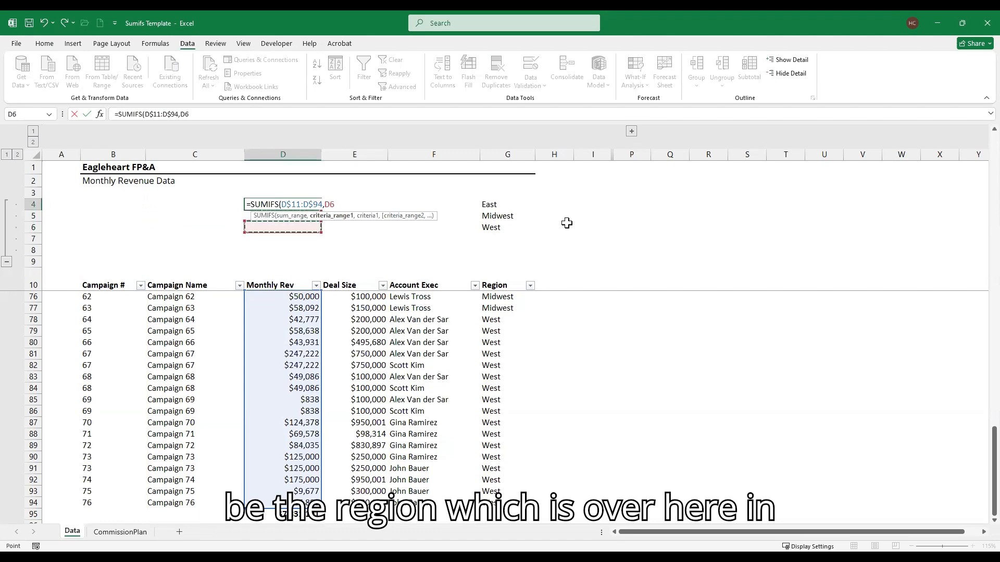
pyautogui.press('Down')
pyautogui.press('Down')
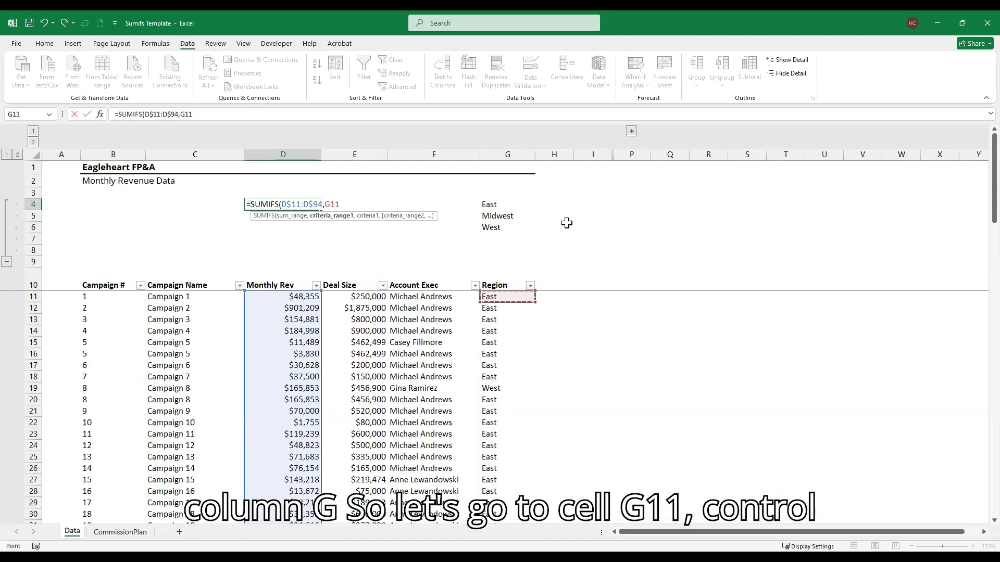
pyautogui.hotkey('ctrl', 'shift', 'Down')
pyautogui.press('F4')
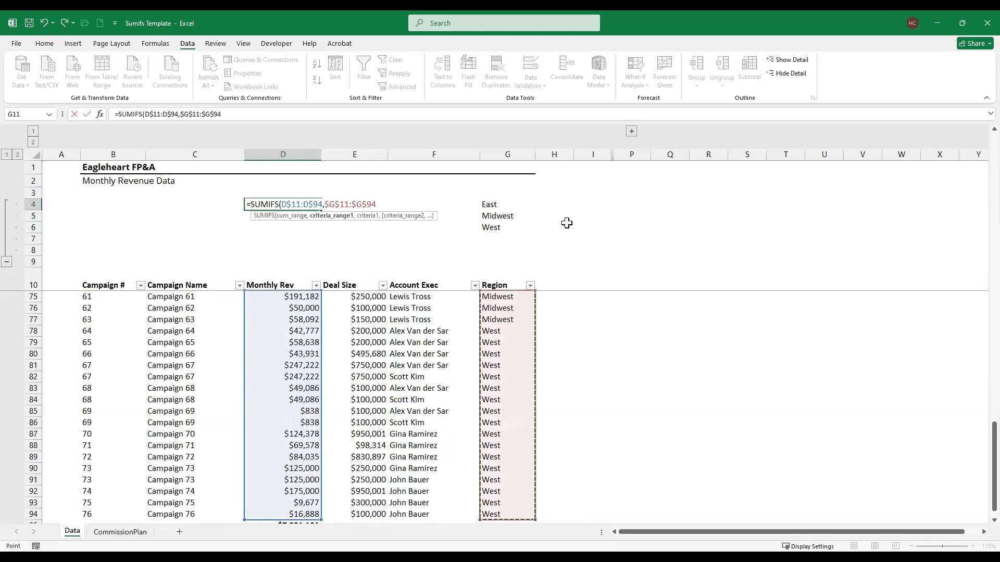
# Step: Use the column-anchored region name $G4 as the criterion and complete the SUMIFS formula in D4
pyautogui.write(',')
pyautogui.press('Right')
pyautogui.press('Right')
pyautogui.press('Right')
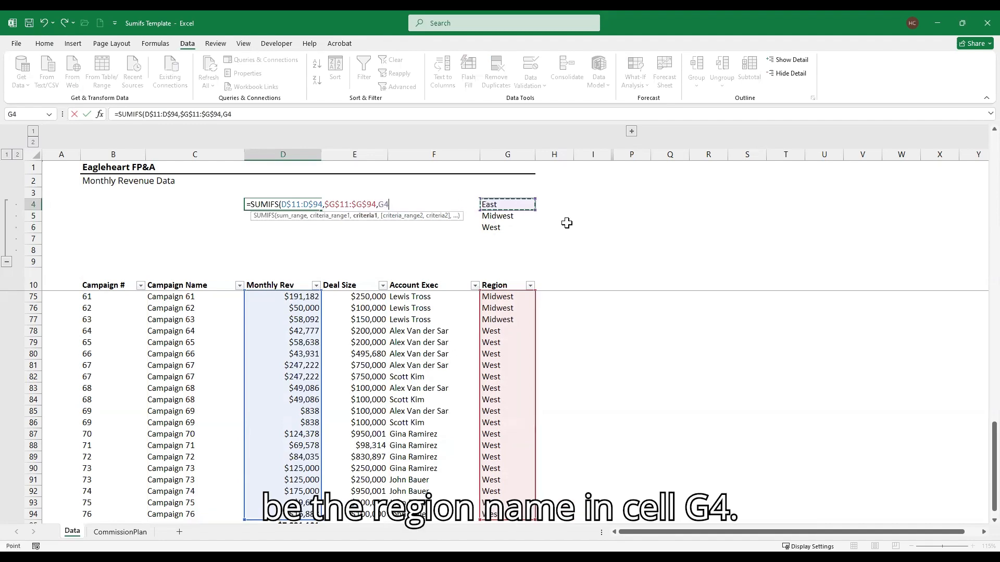
pyautogui.press('F4')
pyautogui.press('F4')
pyautogui.press('F4')
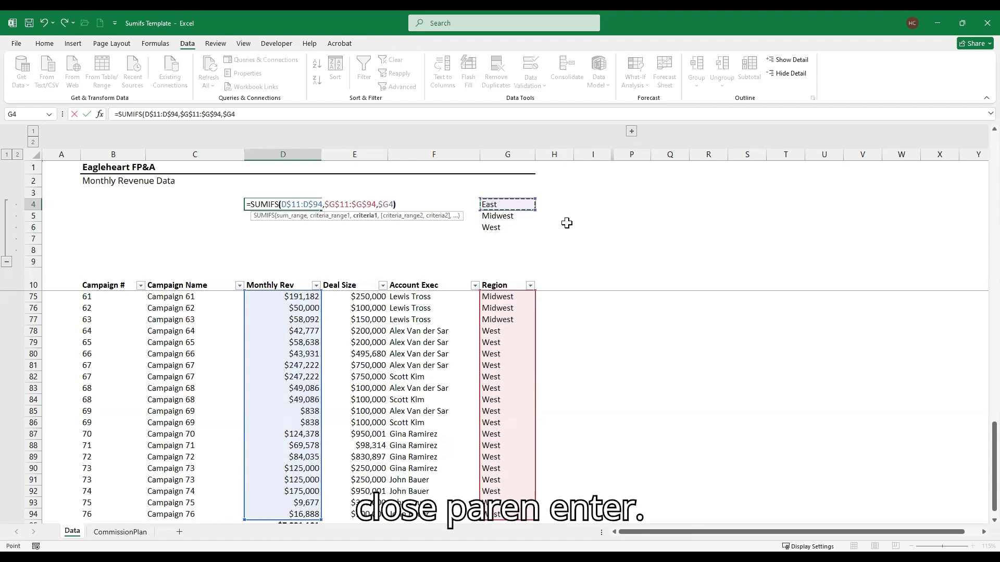
pyautogui.write(')')
pyautogui.press('Return')
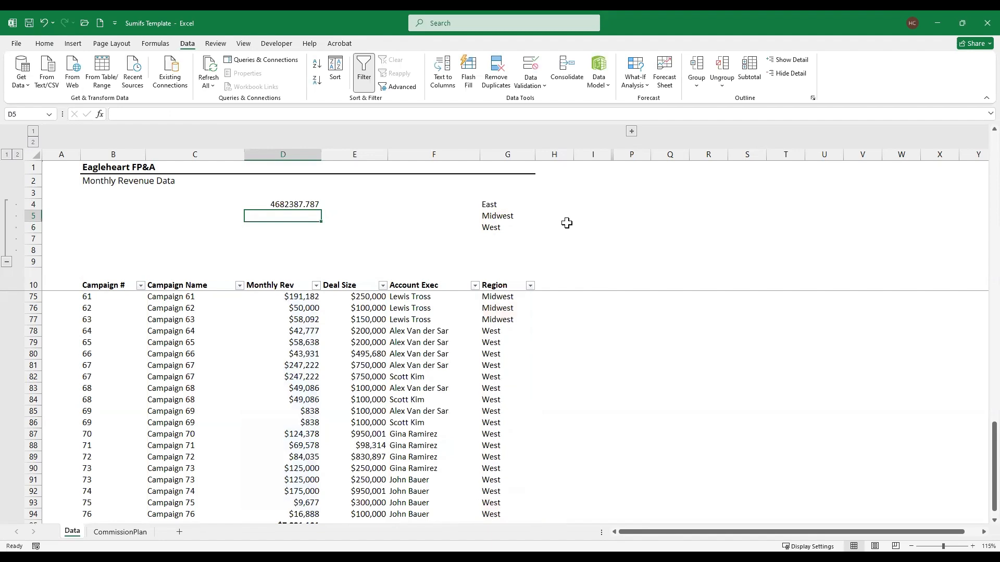
# Step: Apply the comma number style to the East revenue result in D4
pyautogui.press('Up')
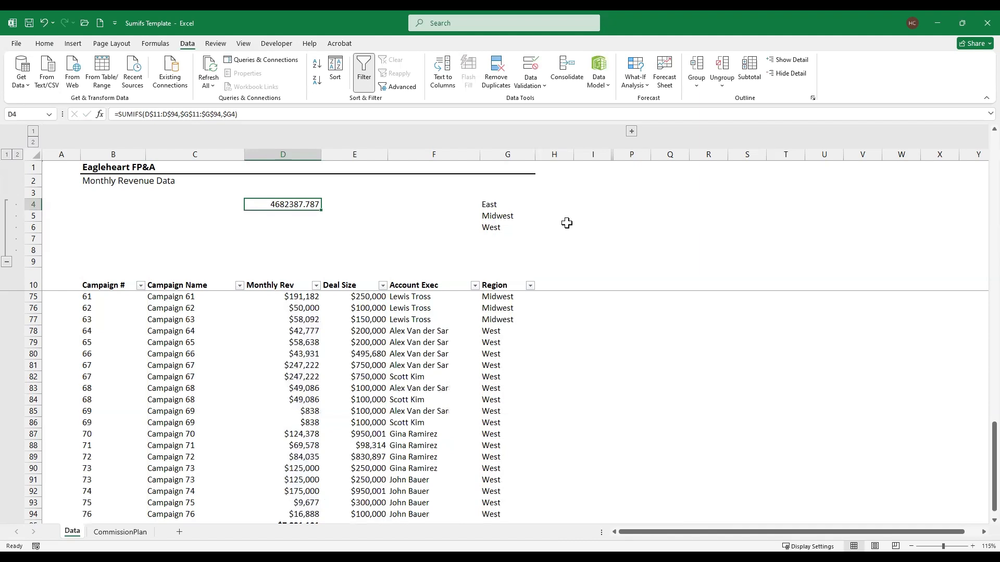
pyautogui.press('alt')
pyautogui.press('h')
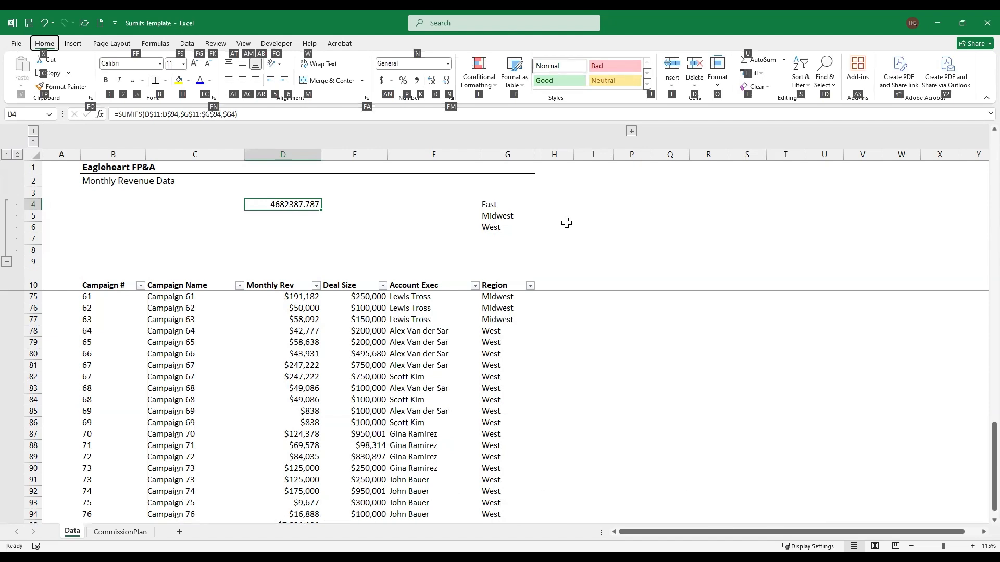
pyautogui.press('k')
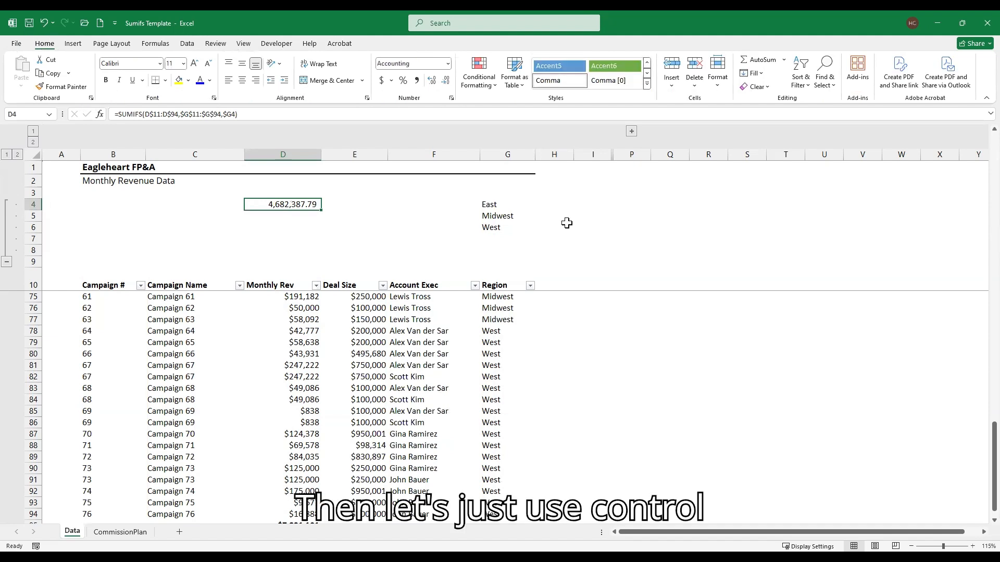
# Step: Fill the SUMIFS formula down from D4 through D6 for the Midwest and West regions
pyautogui.hotkey('shift', 'Down')
pyautogui.hotkey('shift', 'Down')
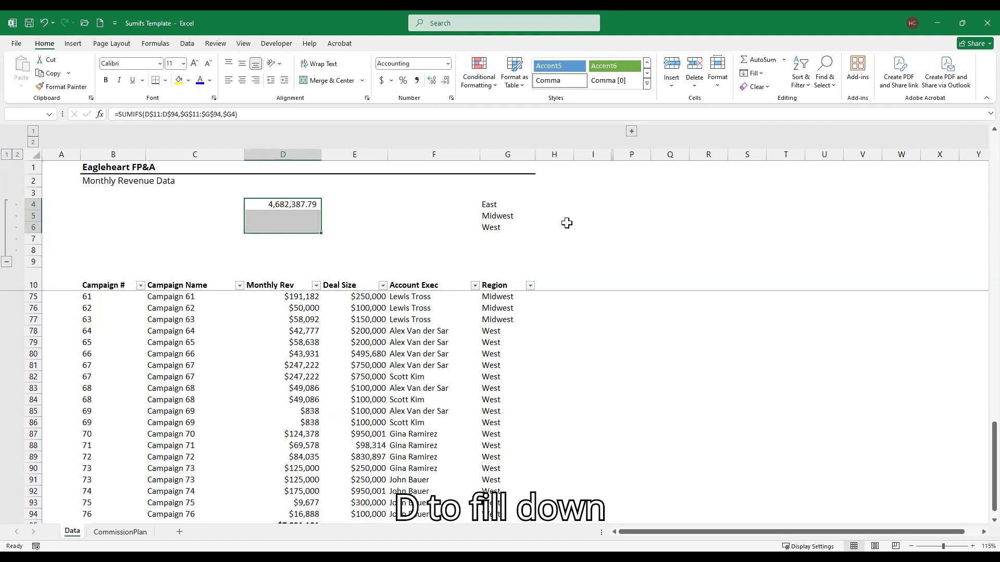
pyautogui.hotkey('ctrl', 'd')
# Step: AutoSum the three regional revenues (D4:D6) in D7 and make the total bold
pyautogui.hotkey('ctrl', 'Down')
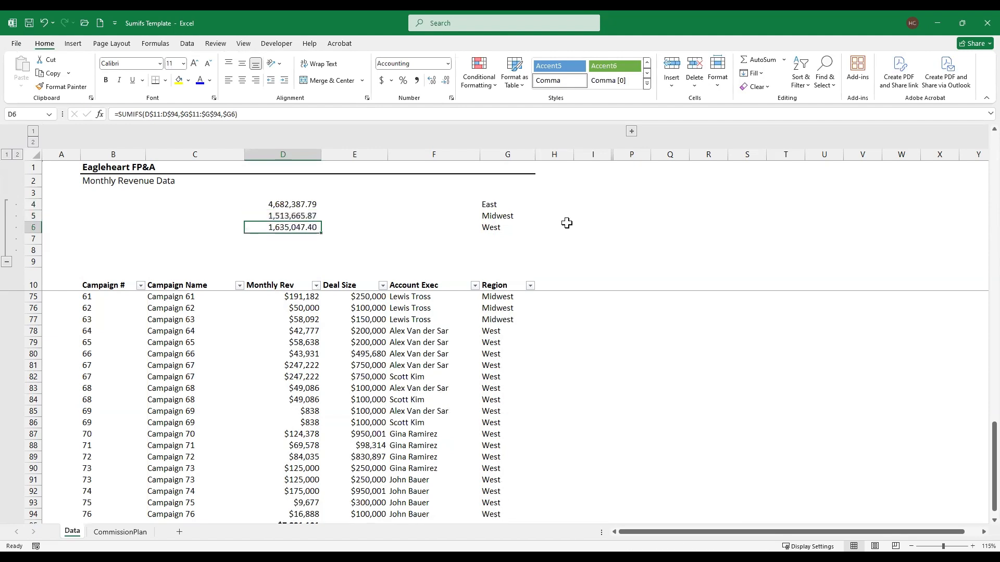
pyautogui.press('Down')
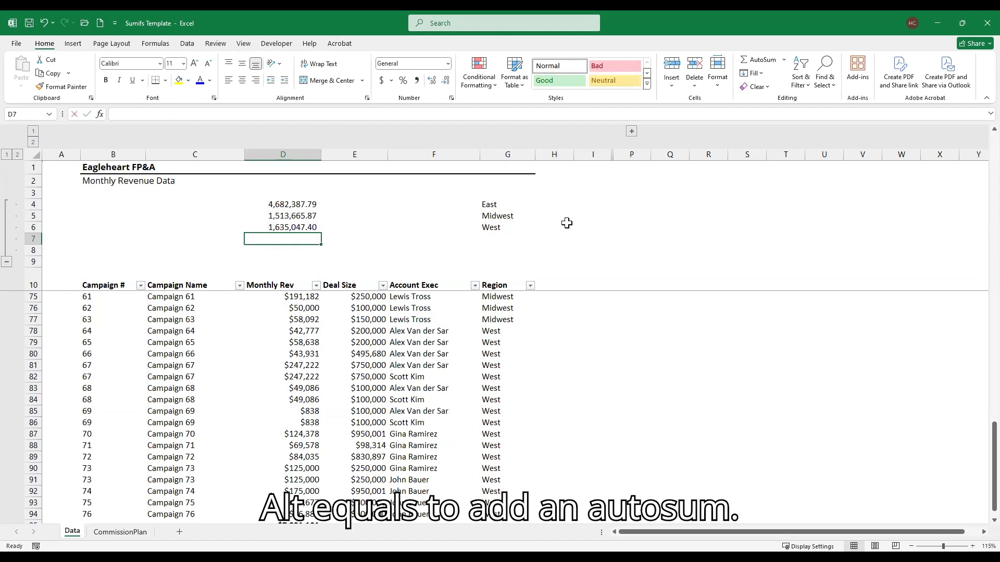
pyautogui.hotkey('alt', '=')
pyautogui.hotkey('ctrl', 'Return')
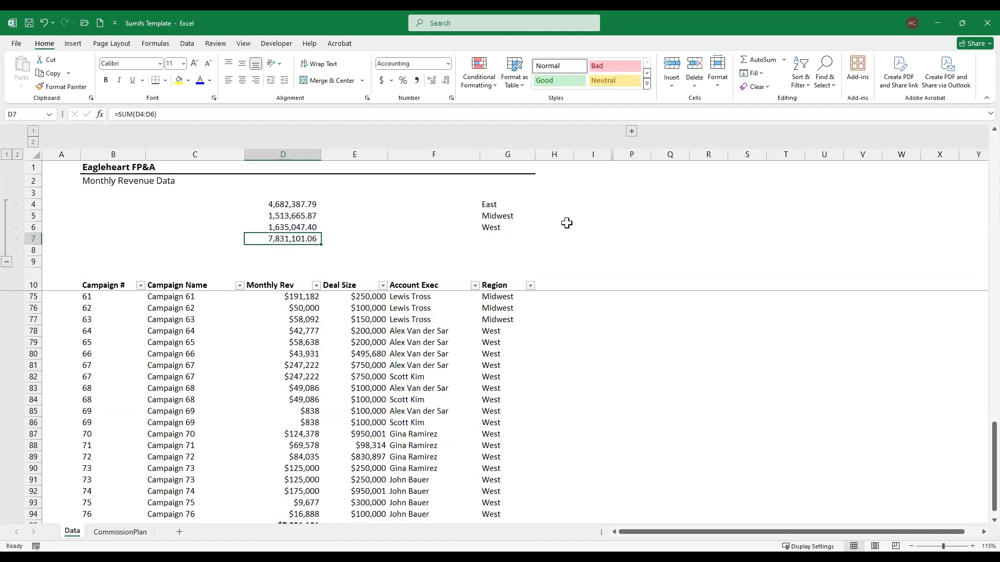
pyautogui.hotkey('ctrl', 'b')
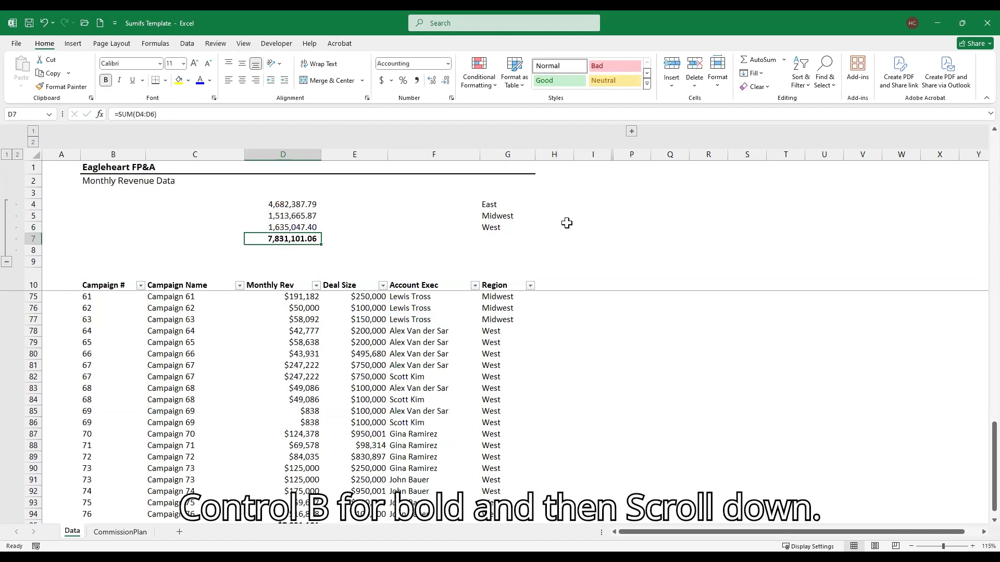
pyautogui.scroll(-2, 314, 375)
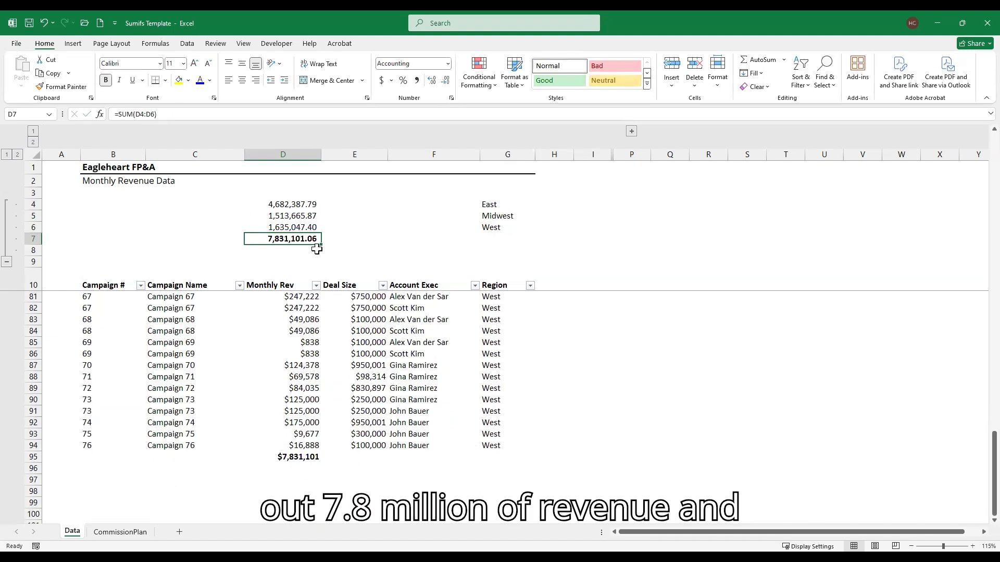
# Step: Put an outside border around the regional revenue summary in D4:G7
pyautogui.moveTo(281, 204); pyautogui.dragTo(494, 240)
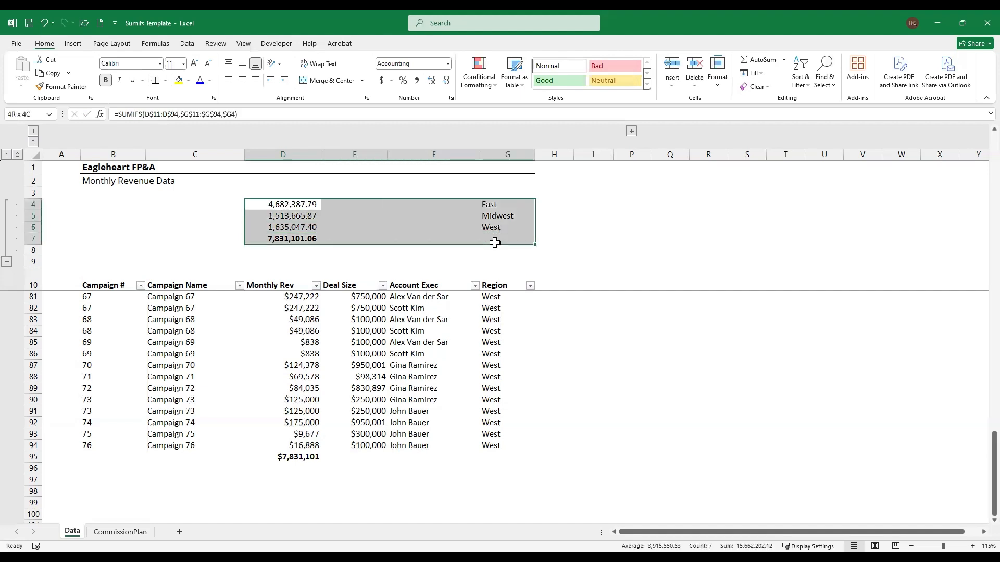
pyautogui.click(166, 81)
pyautogui.click(192, 202)
pyautogui.click(413, 258)
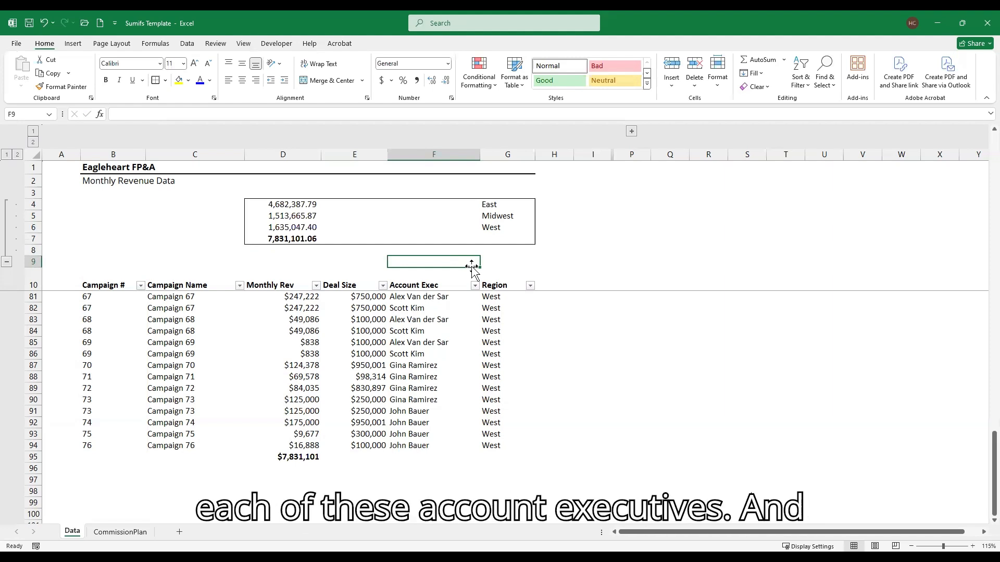
pyautogui.scroll(8, 529, 401)
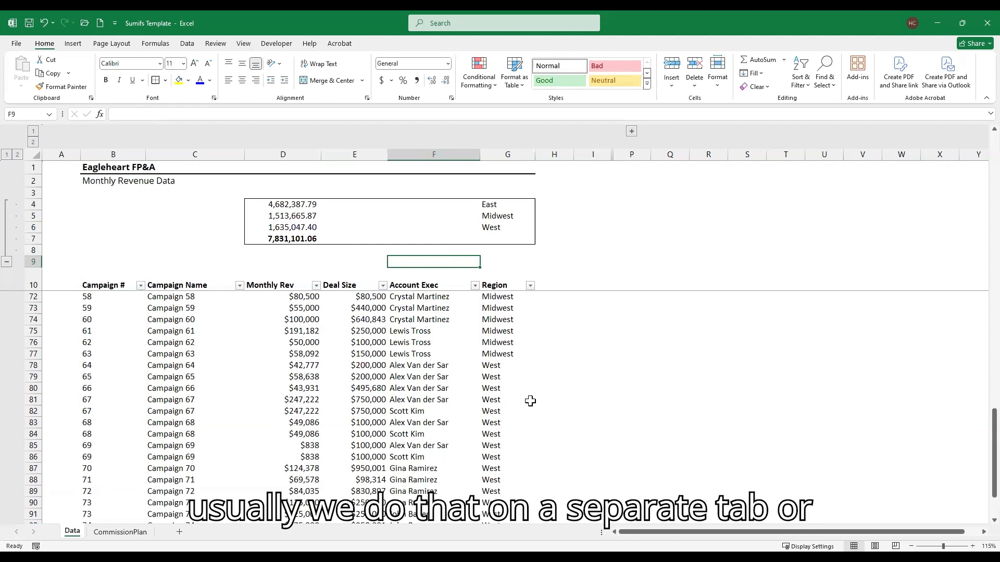
# Step: Expand the collapsed column group to show the Monthly Commission Statement in columns J:N beside the campaign data
pyautogui.scroll(13, 529, 402)
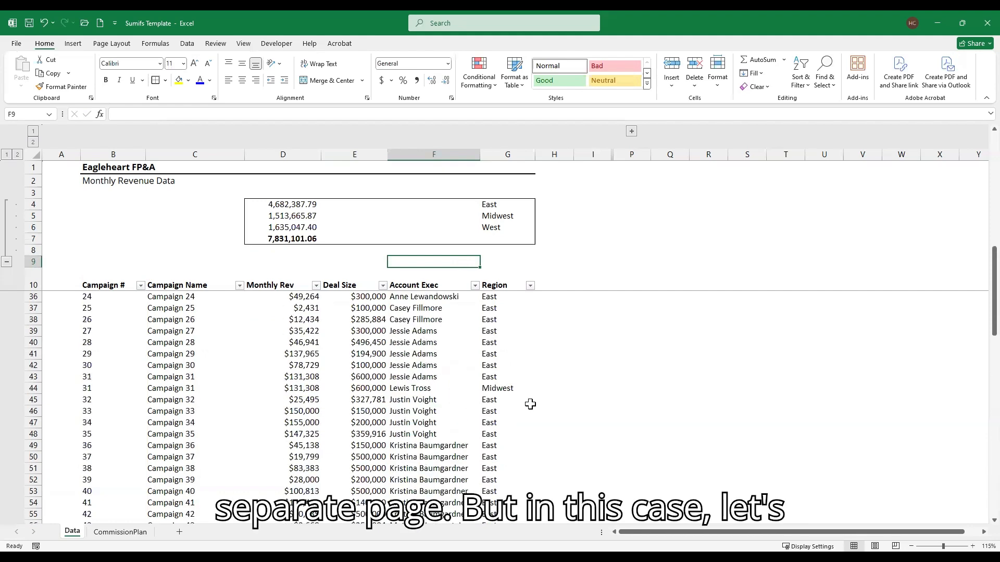
pyautogui.scroll(3, 522, 400)
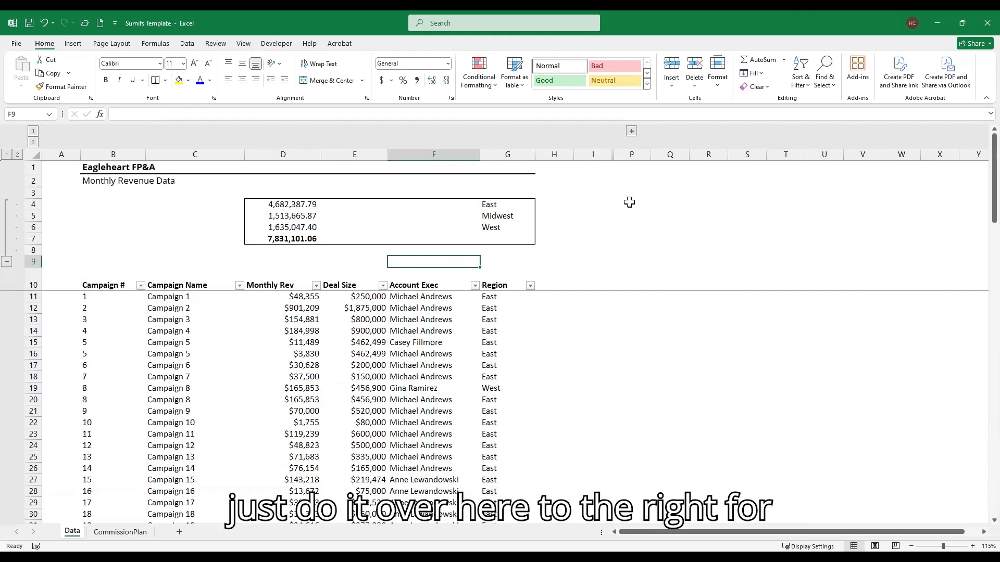
pyautogui.click(631, 132)
pyautogui.moveTo(681, 531); pyautogui.dragTo(659, 532)
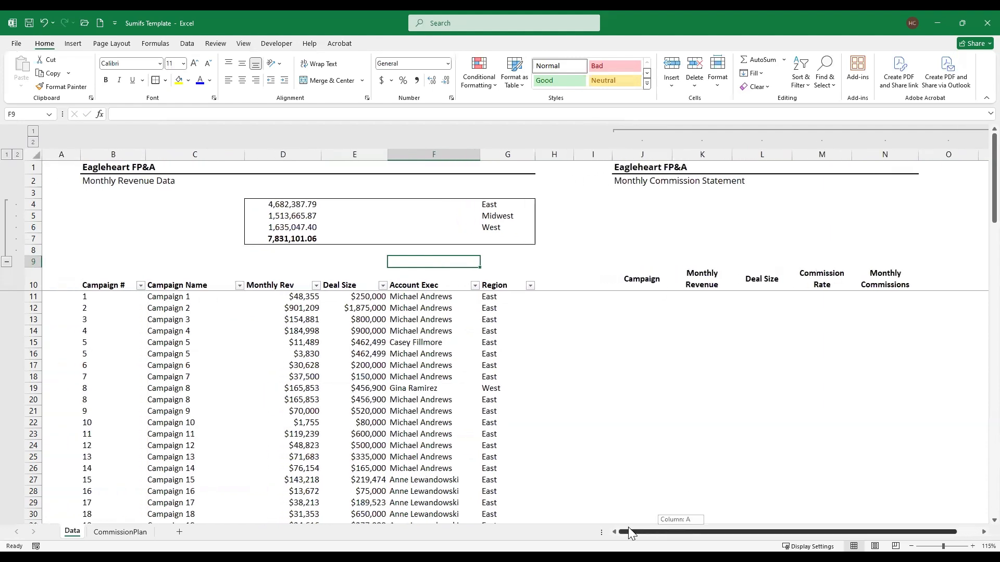
# Step: Sort the campaign data by Account Exec from A to Z
pyautogui.click(411, 372)
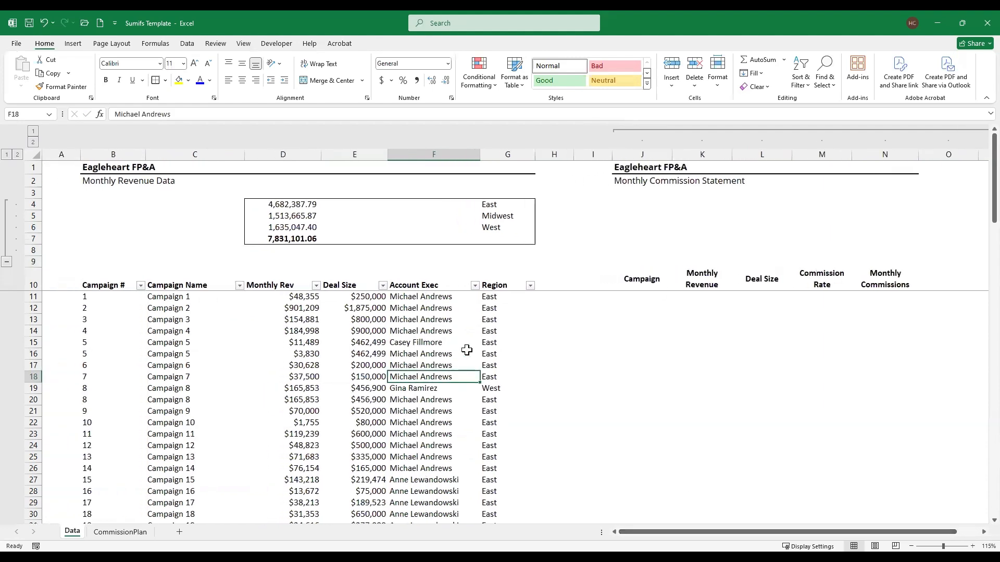
pyautogui.click(475, 286)
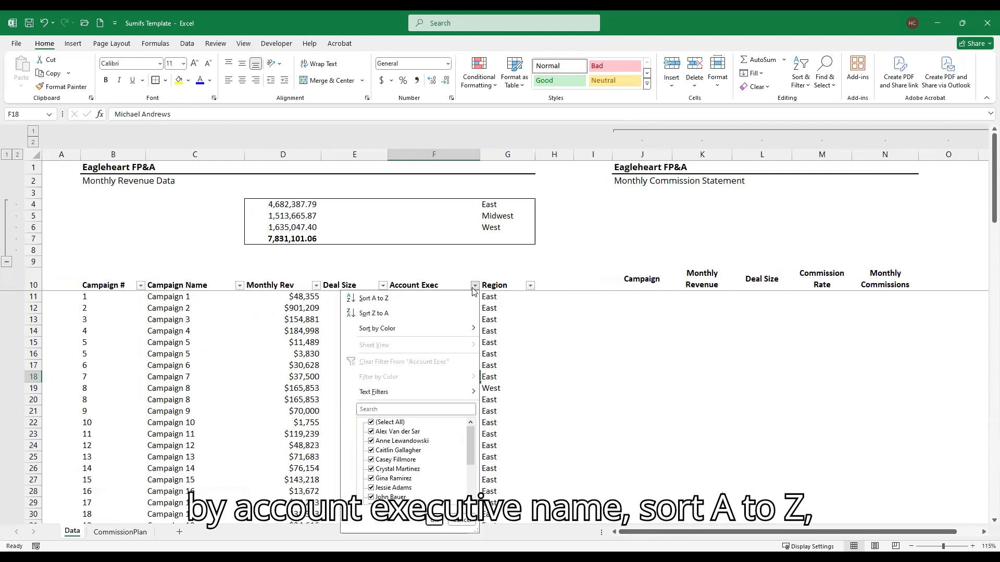
pyautogui.click(397, 305)
pyautogui.click(444, 389)
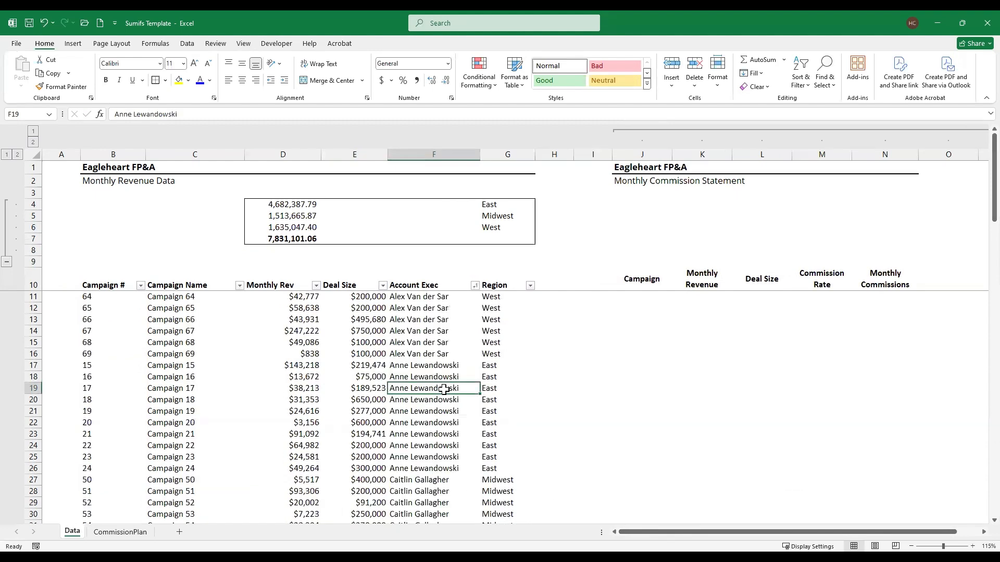
# Step: Copy the first account executive's campaign names from C11:C16 into the commission statement's Campaign column, starting at J11
pyautogui.click(413, 298)
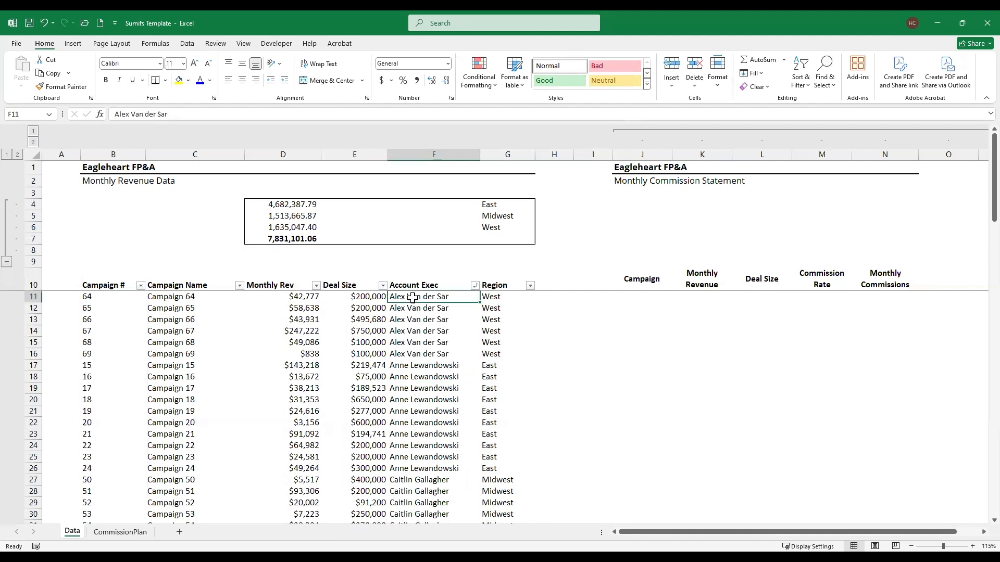
pyautogui.hotkey('shift', 'space')
pyautogui.hotkey('shift', 'Down')
pyautogui.hotkey('shift', 'Down')
pyautogui.hotkey('shift', 'Down')
pyautogui.hotkey('shift', 'Down')
pyautogui.hotkey('shift', 'Down')
pyautogui.press('Left')
pyautogui.press('Left')
pyautogui.press('Left')
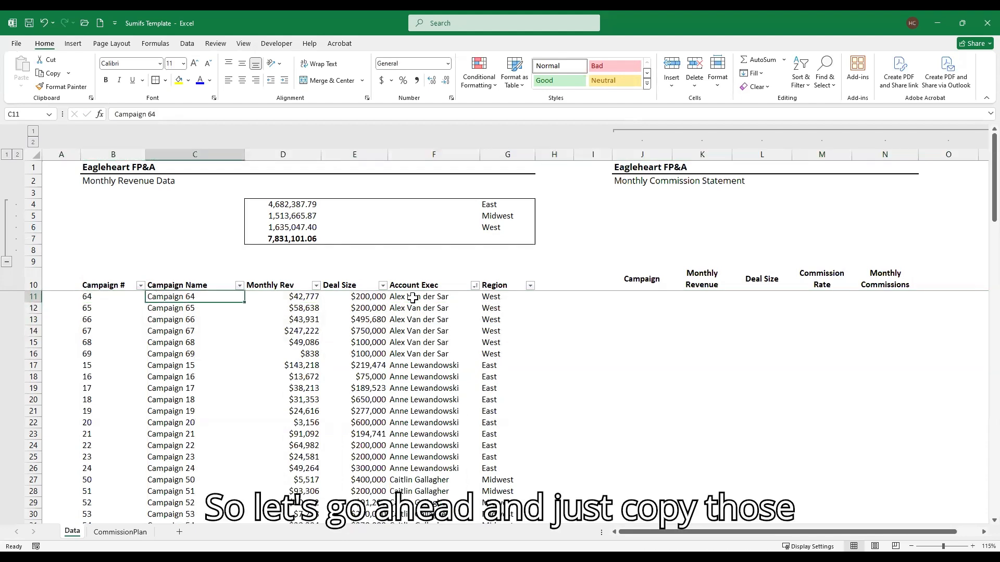
pyautogui.hotkey('shift', 'Down')
pyautogui.hotkey('shift', 'Down')
pyautogui.hotkey('shift', 'Down')
pyautogui.hotkey('shift', 'Down')
pyautogui.hotkey('shift', 'Down')
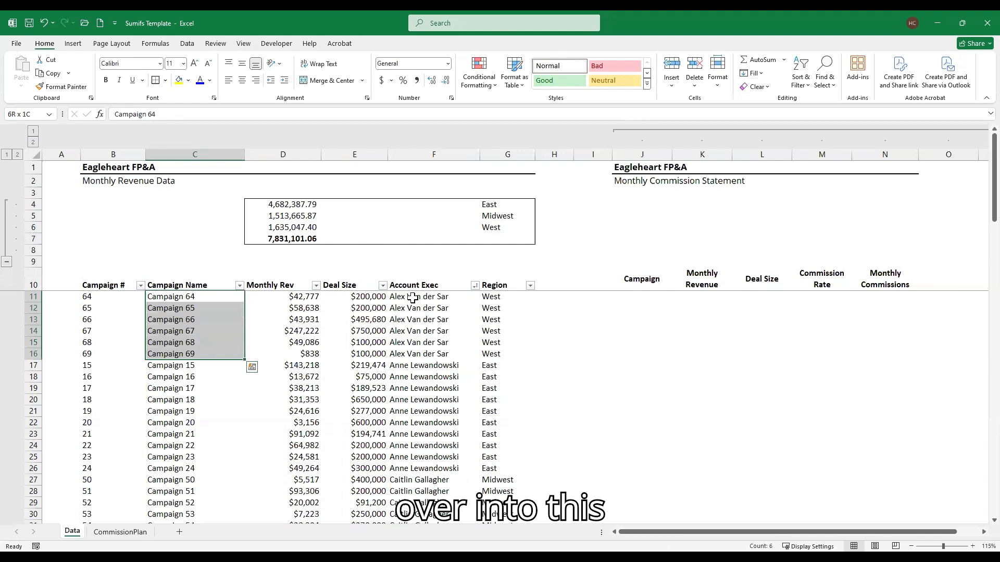
pyautogui.hotkey('ctrl', 'c')
pyautogui.press('Right')
pyautogui.press('Right')
pyautogui.press('Right')
pyautogui.press('Right')
pyautogui.press('Right')
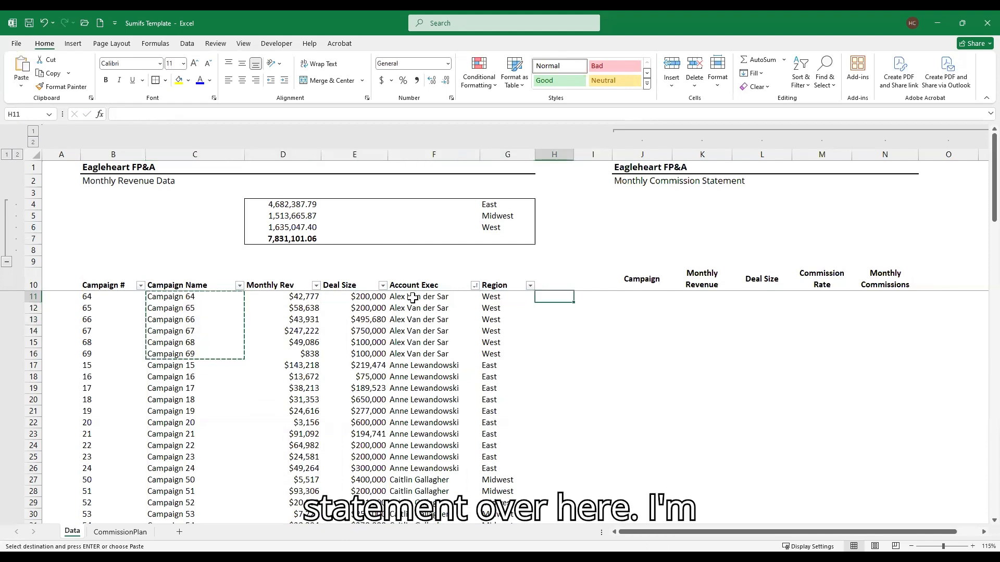
pyautogui.press('Right')
pyautogui.press('Right')
pyautogui.hotkey('ctrl', 'v')
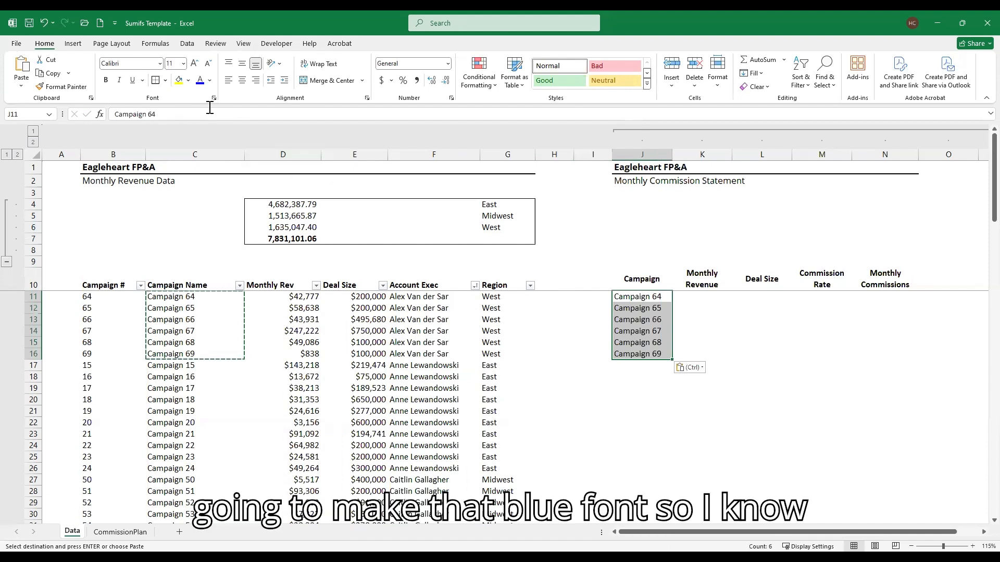
# Step: Set the font color of the pasted campaign names in J11:J16 to blue to mark them as hard-coded
pyautogui.click(199, 80)
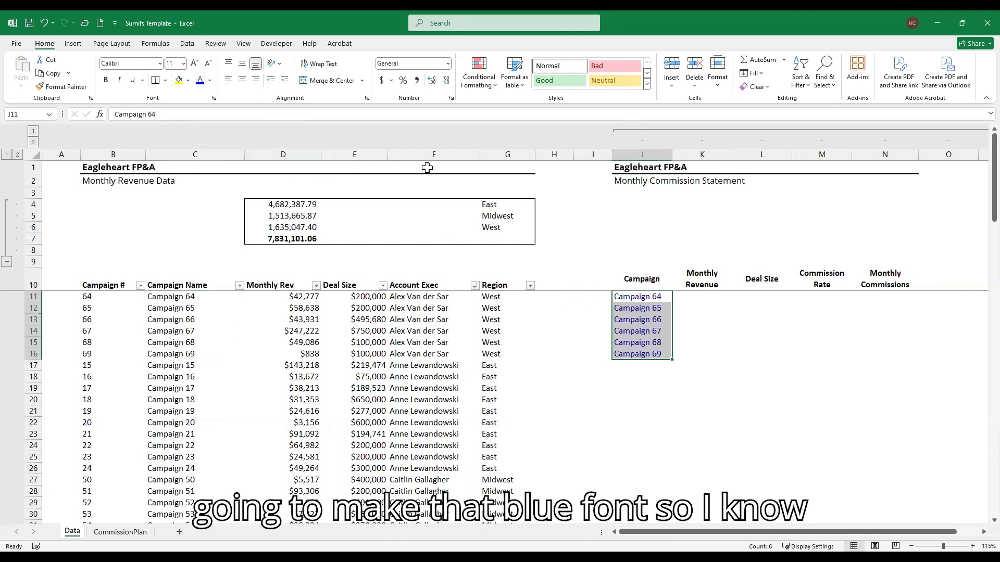
pyautogui.click(655, 296)
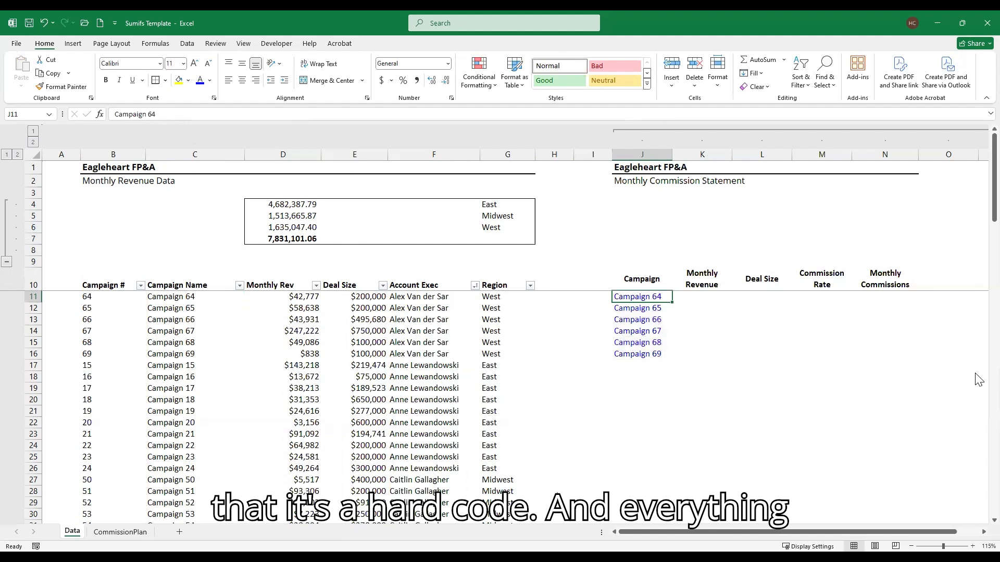
pyautogui.press('Right')
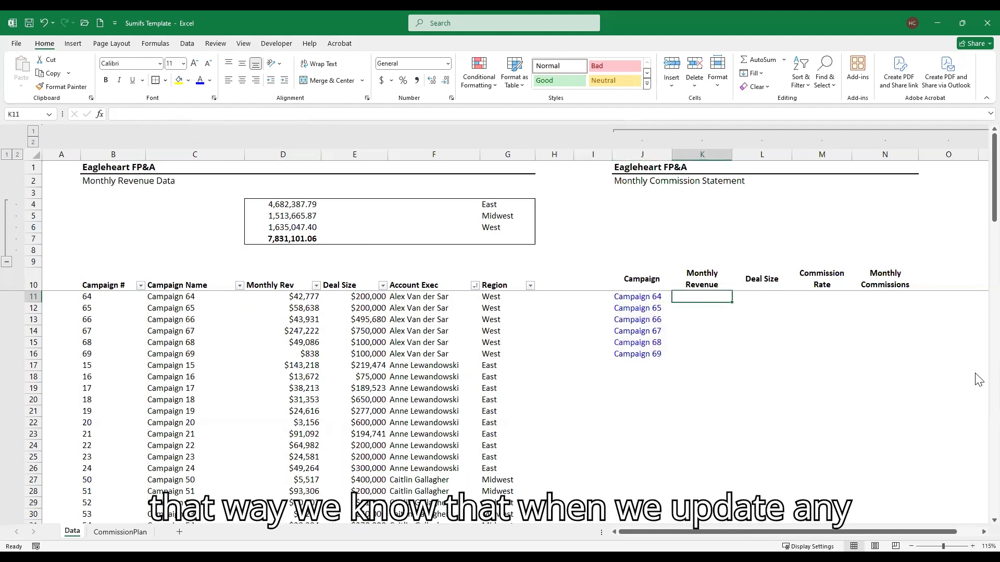
pyautogui.press('Left')
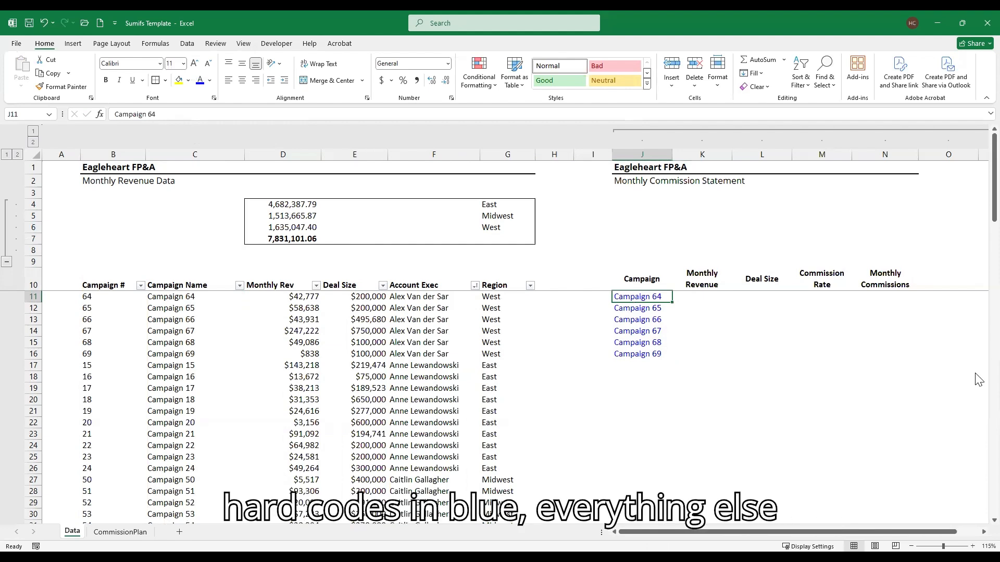
pyautogui.press('Right')
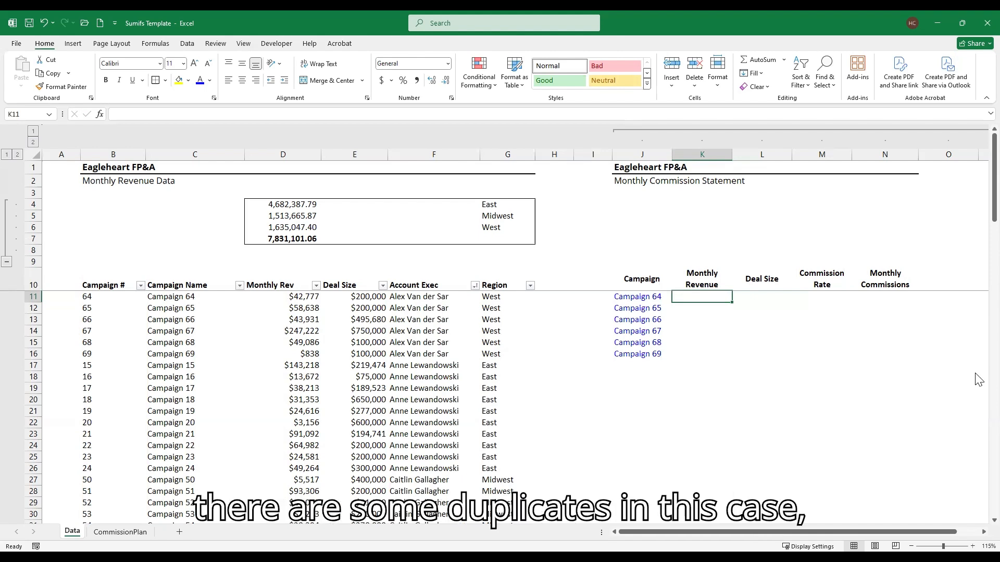
# Step: Highlight duplicate campaign names in column C using conditional formatting with Light Red Fill with Dark Red Text
pyautogui.press('Left')
pyautogui.press('Left')
pyautogui.press('Left')
pyautogui.press('Left')
pyautogui.press('Left')
pyautogui.press('Left')
pyautogui.press('Left')
pyautogui.press('Left')
pyautogui.press('Left')
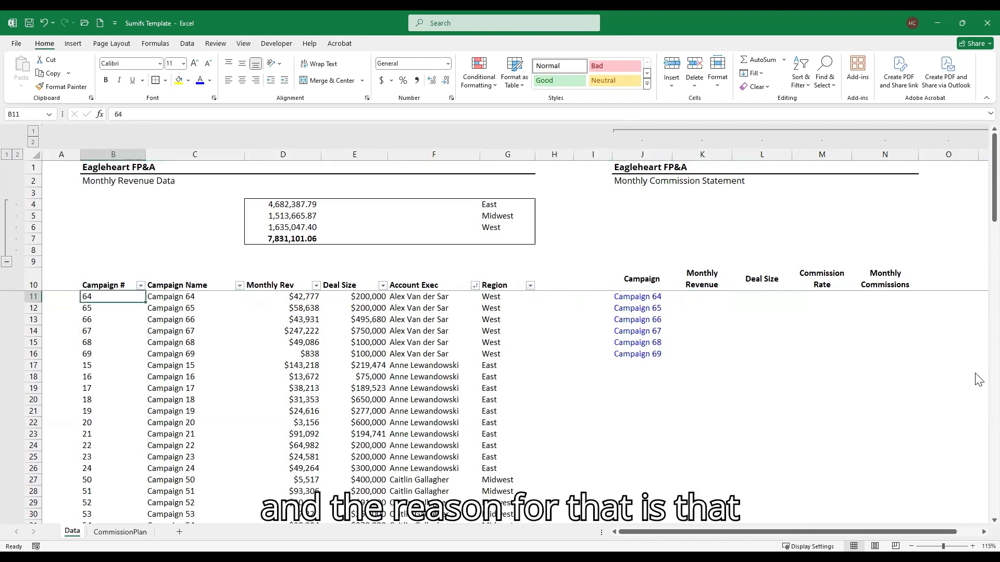
pyautogui.press('Right')
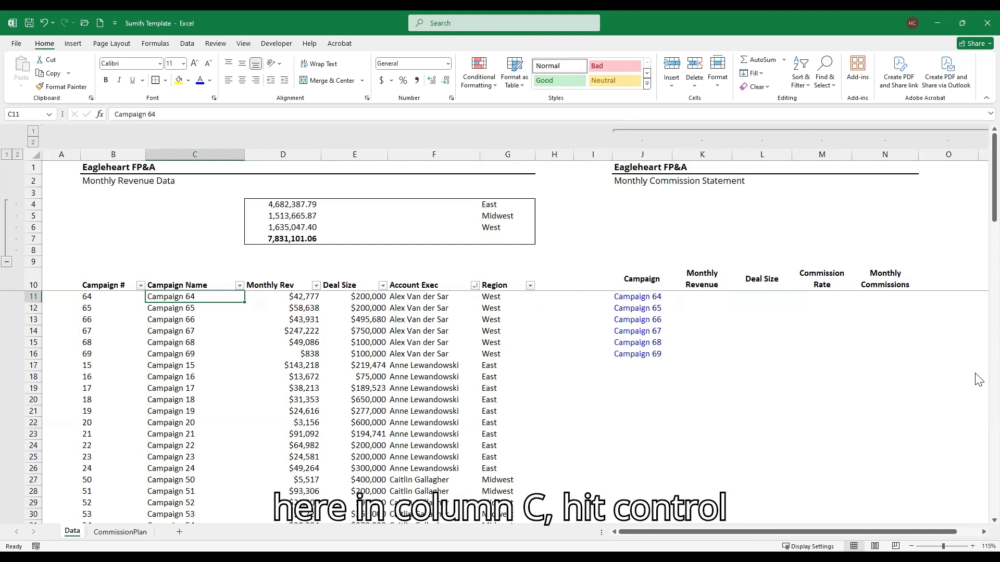
pyautogui.hotkey('ctrl', 'space')
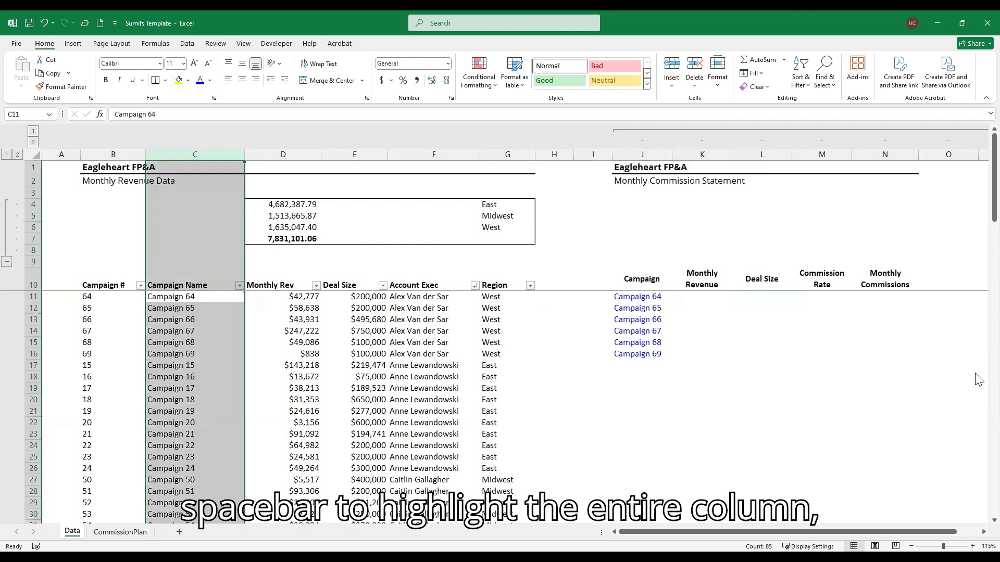
pyautogui.press('alt')
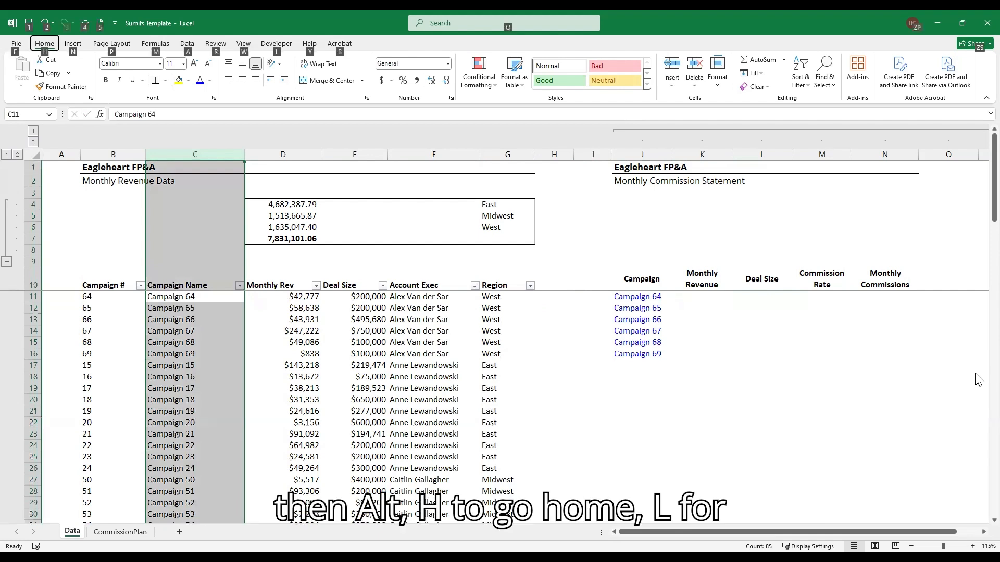
pyautogui.press('h')
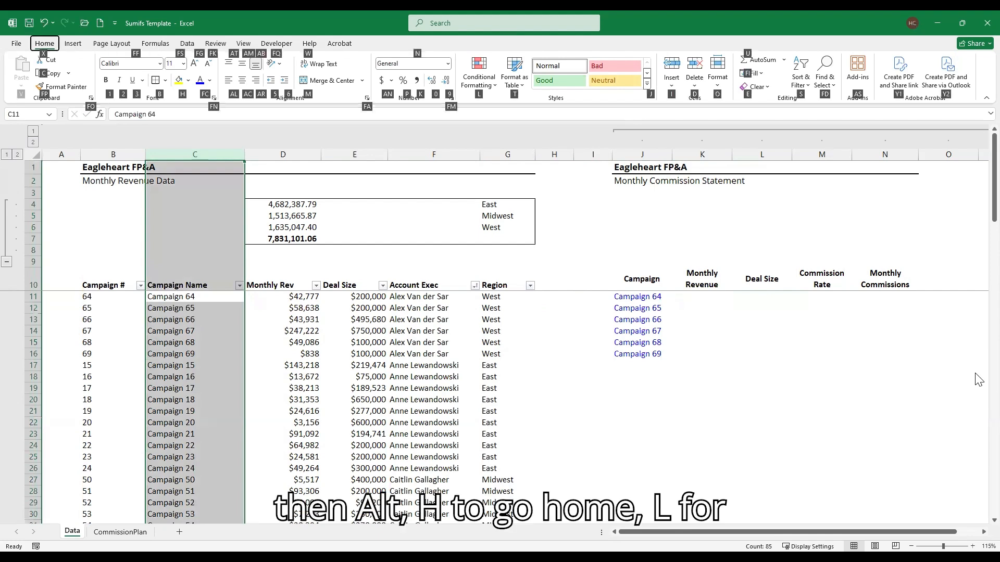
pyautogui.press('l')
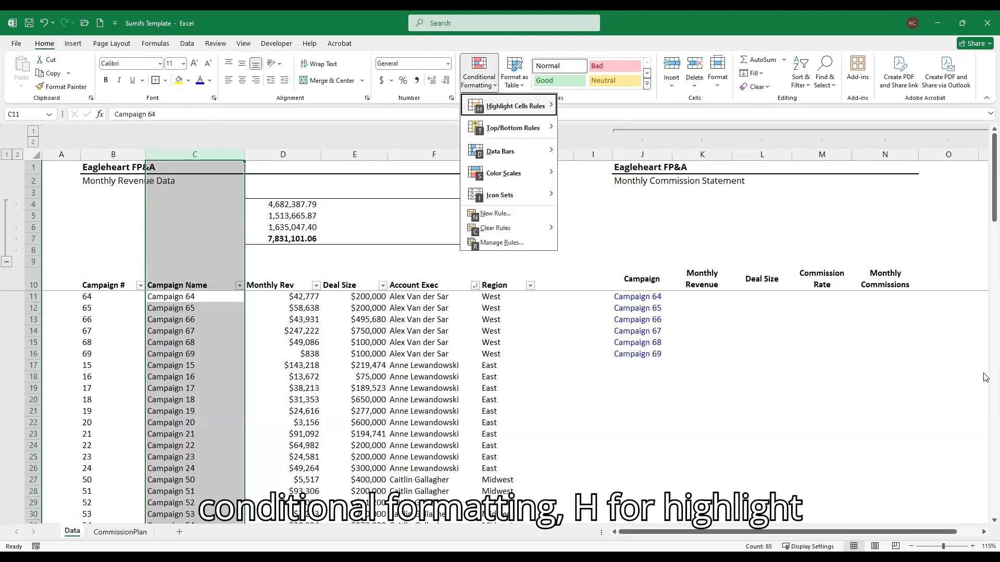
pyautogui.press('h')
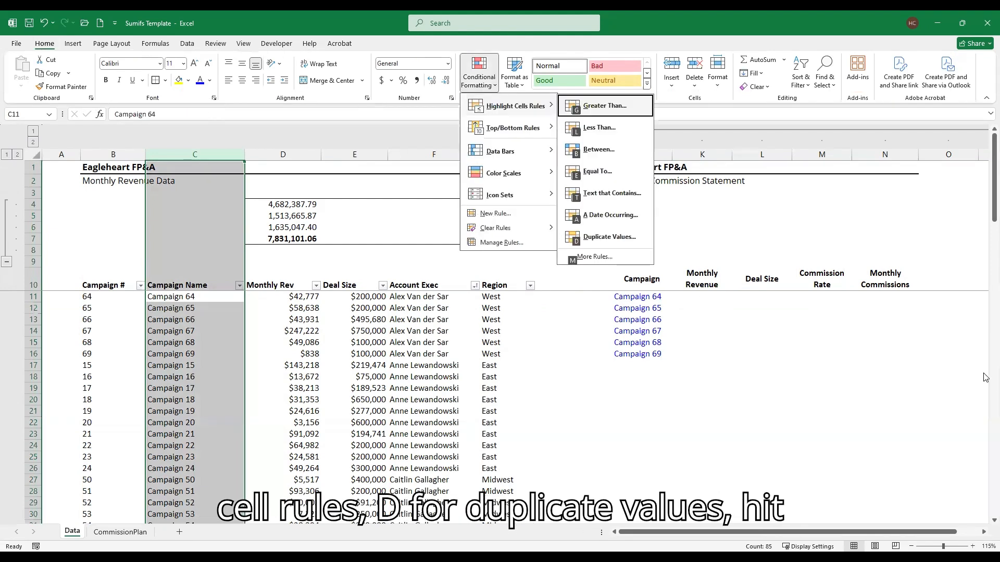
pyautogui.press('d')
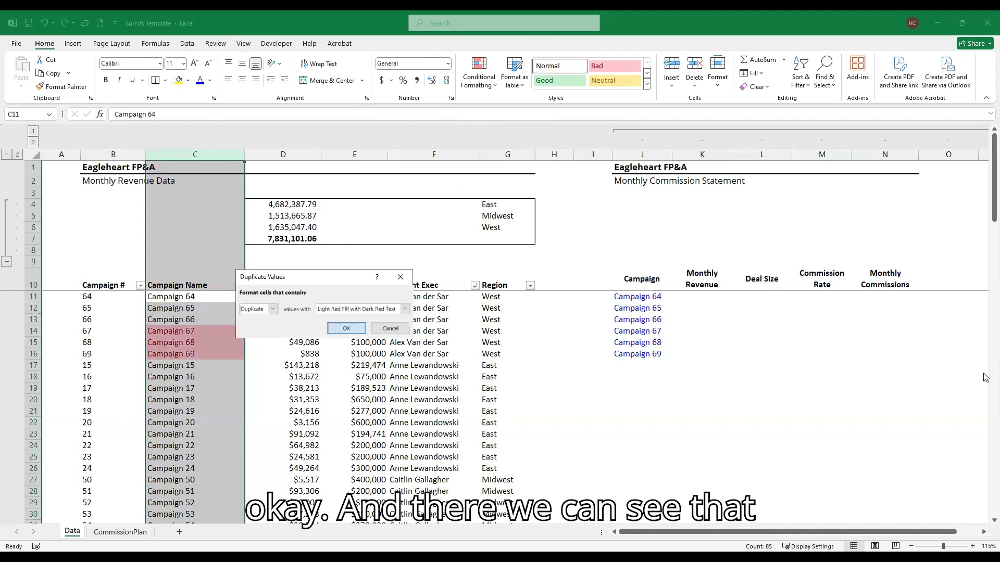
pyautogui.press('Return')
# Step: Examine the highlighted duplicate campaign names in C14:C16 for the first account executive
pyautogui.press('Left')
pyautogui.press('Right')
pyautogui.press('Down')
pyautogui.press('Down')
pyautogui.press('Down')
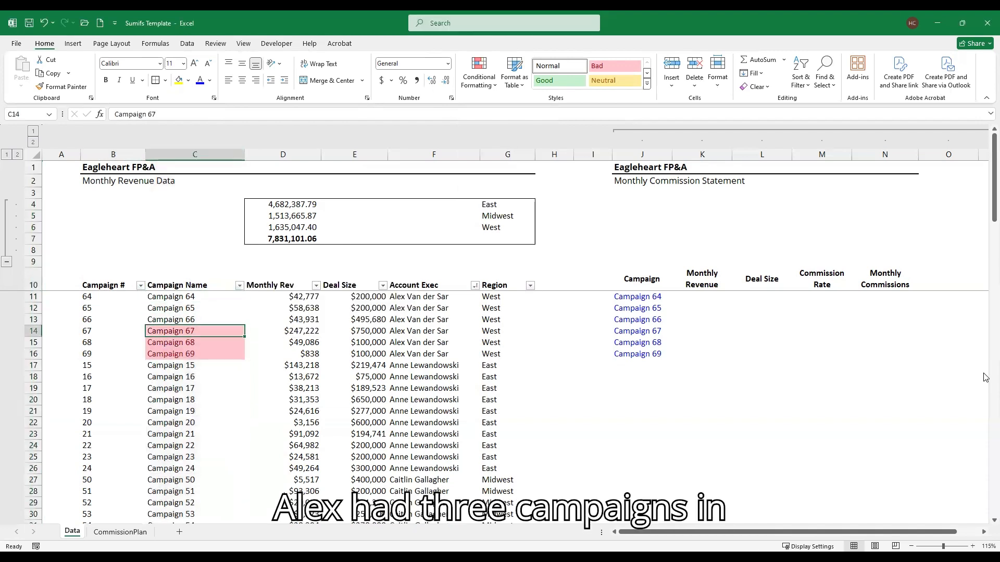
pyautogui.hotkey('shift', 'Down')
pyautogui.hotkey('shift', 'Down')
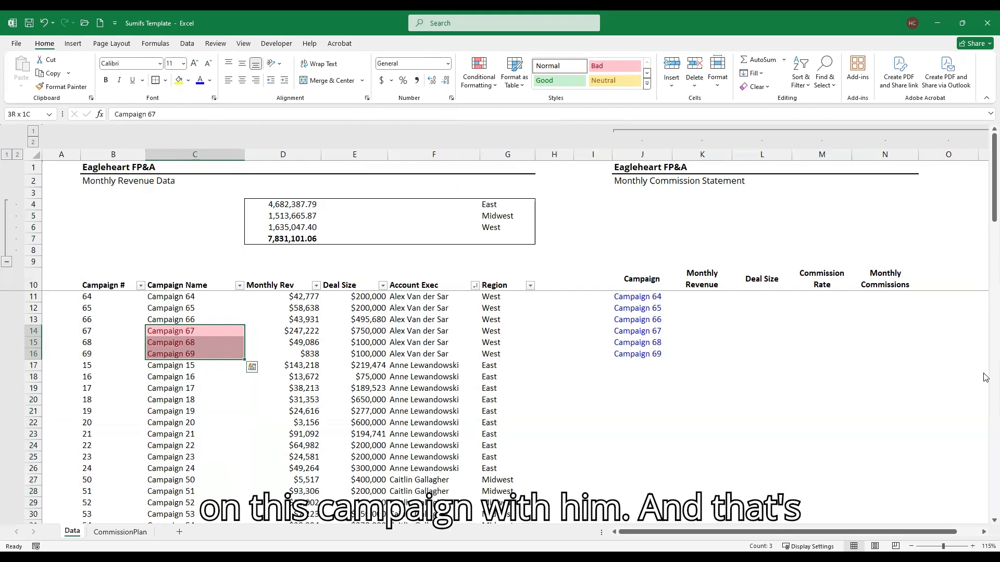
# Step: Start a SUMIFS formula in the Monthly Revenue cell K11 with the entire column D as the sum range
pyautogui.press('Right')
pyautogui.press('Right')
pyautogui.press('Right')
pyautogui.press('Right')
pyautogui.press('Right')
pyautogui.press('Right')
pyautogui.press('Right')
pyautogui.press('Right')
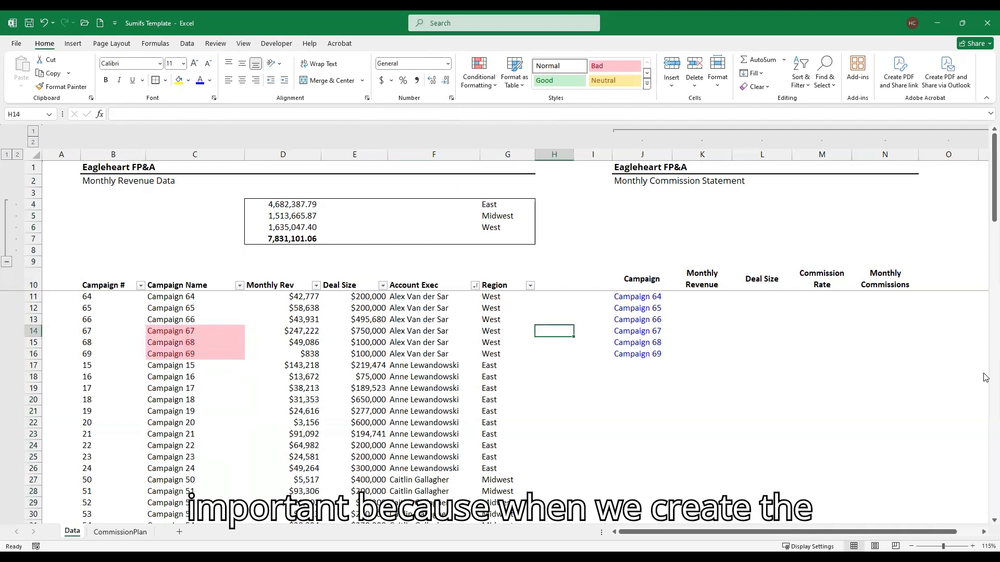
pyautogui.press('Up')
pyautogui.press('Up')
pyautogui.press('Up')
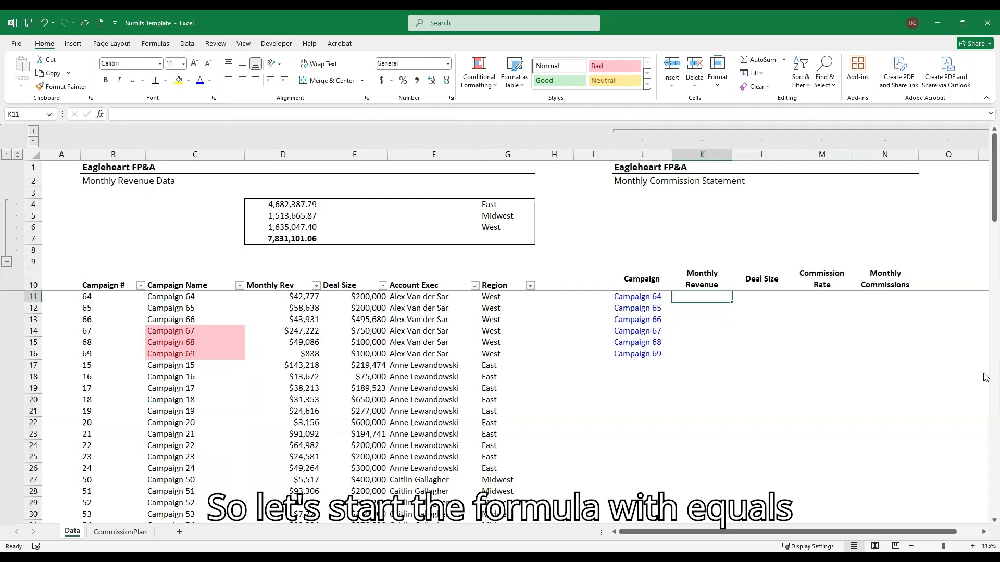
pyautogui.write('=sumifs')
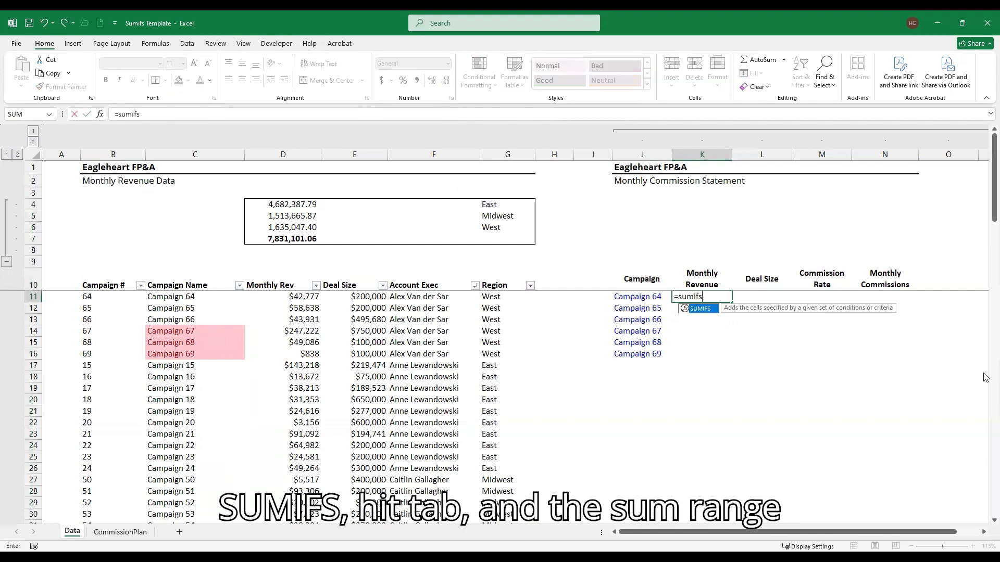
pyautogui.press('Tab')
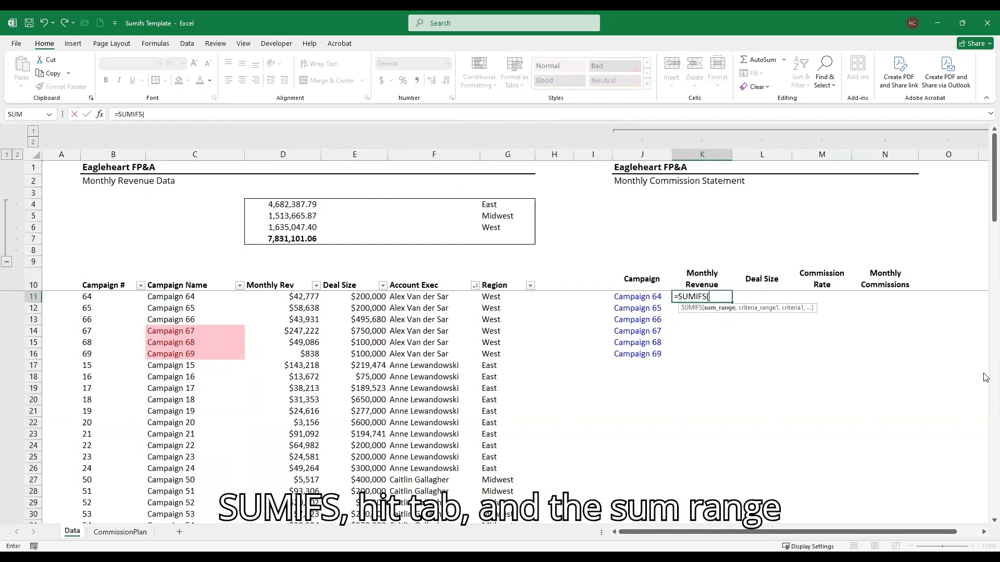
pyautogui.press('Left')
pyautogui.press('Left')
pyautogui.press('Left')
pyautogui.press('Left')
pyautogui.press('Left')
pyautogui.press('Left')
pyautogui.press('Left')
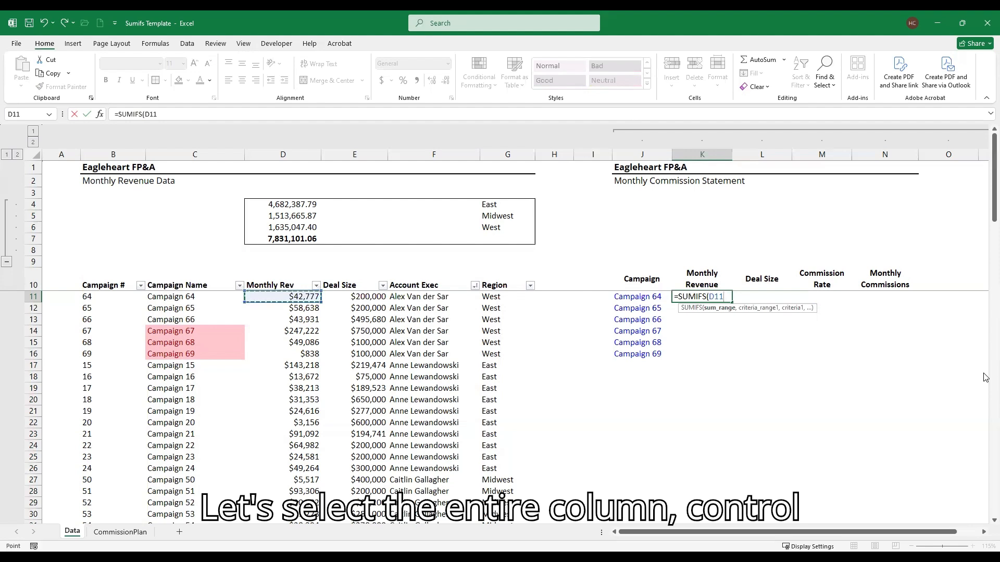
pyautogui.hotkey('ctrl', 'space')
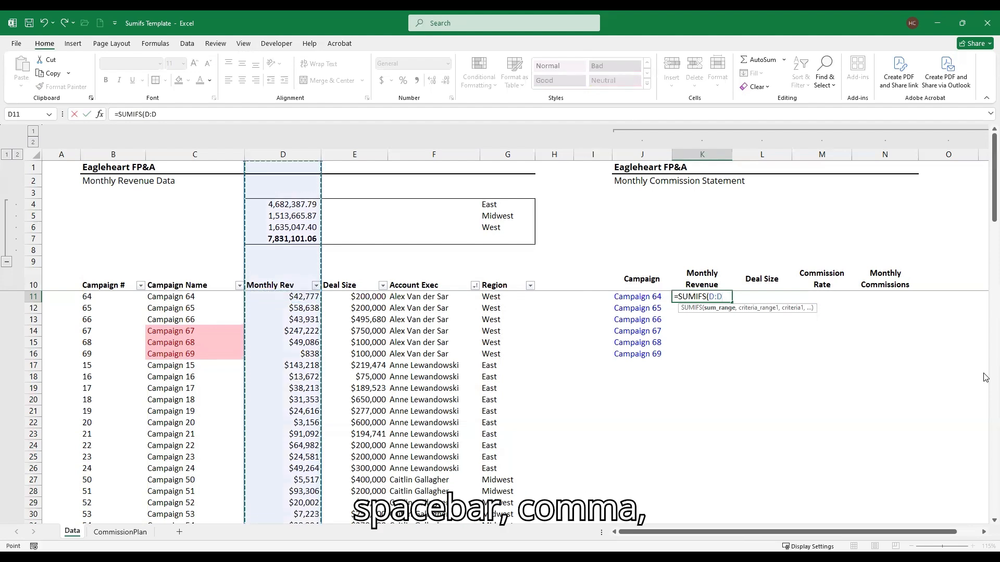
pyautogui.write(',')
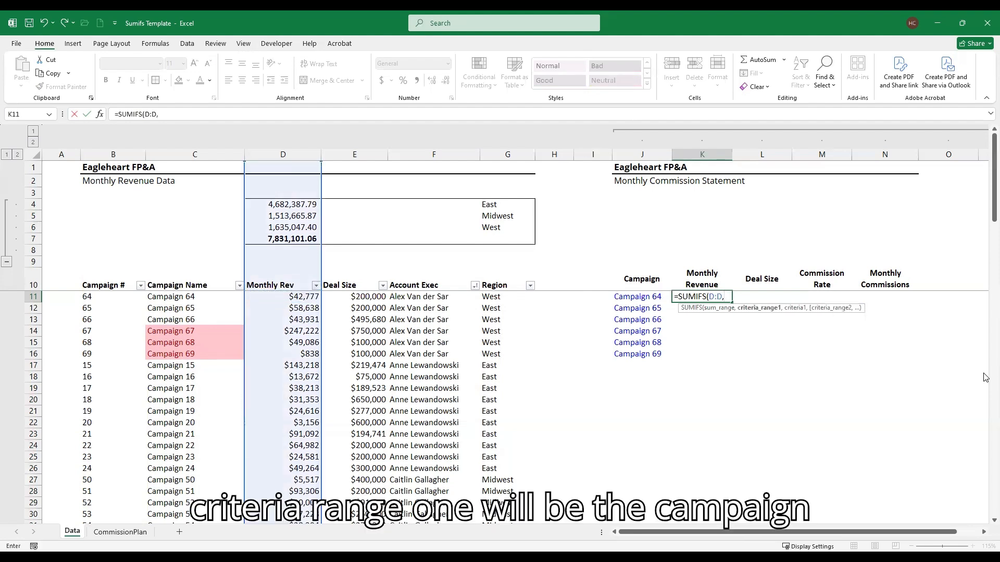
# Step: Add the entire Campaign Name column as the formula's first criteria range, anchored as $C:$C
pyautogui.press('Left')
pyautogui.press('Left')
pyautogui.press('Left')
pyautogui.press('Left')
pyautogui.press('Left')
pyautogui.press('Left')
pyautogui.press('Left')
pyautogui.press('Left')
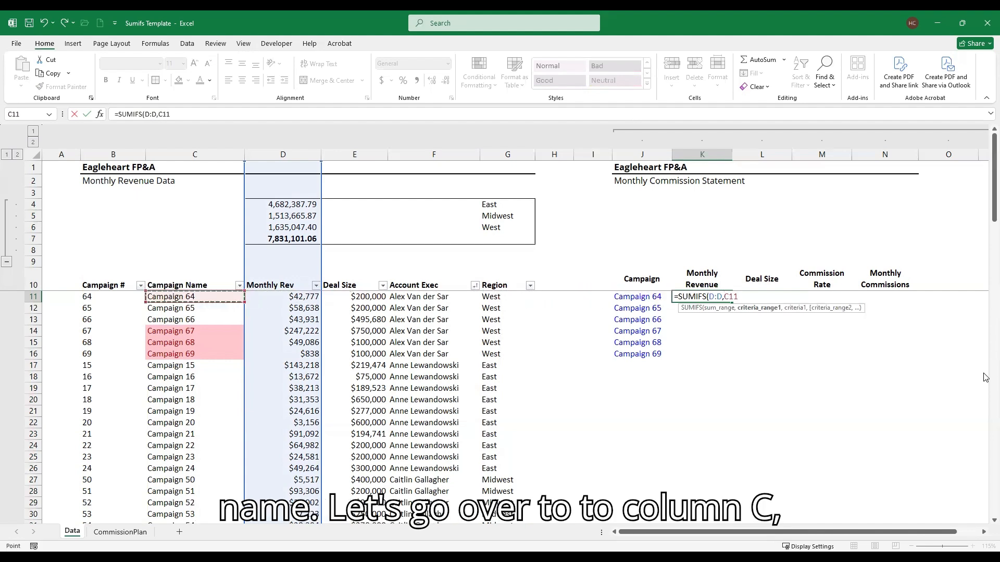
pyautogui.hotkey('ctrl', 'space')
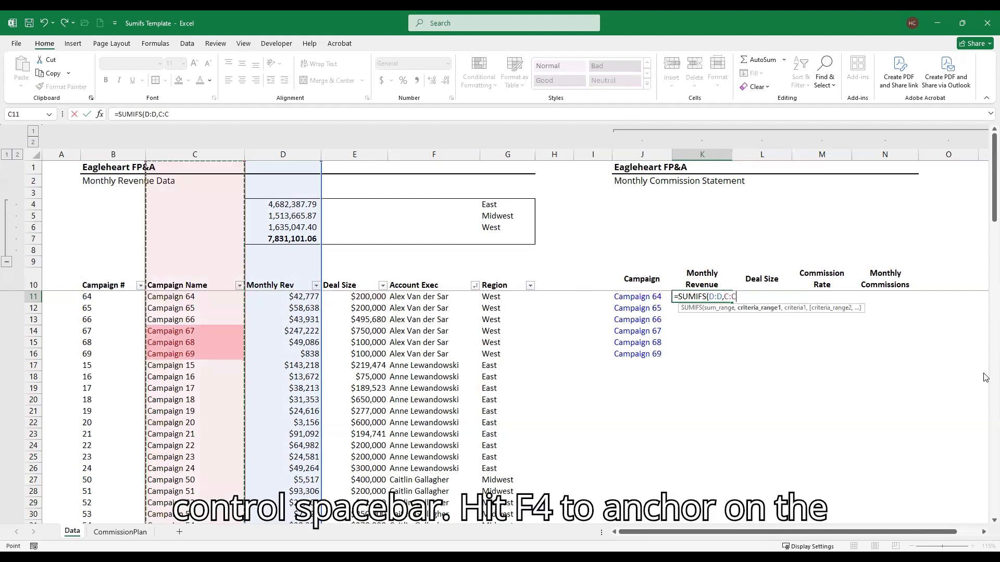
pyautogui.press('F4')
pyautogui.write(',')
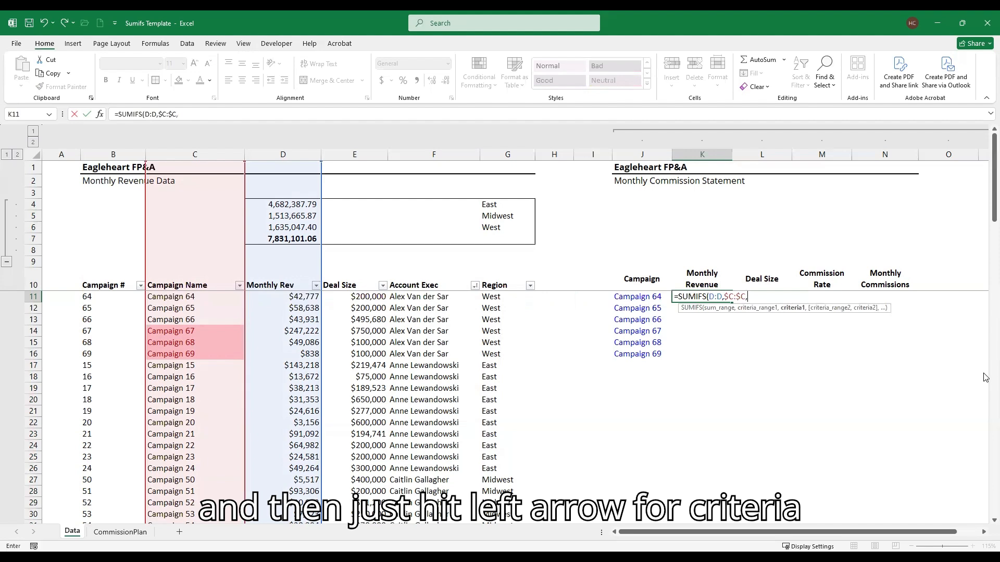
# Step: Use the campaign name in J11 as the first criterion, anchoring only its column as $J11
pyautogui.press('Left')
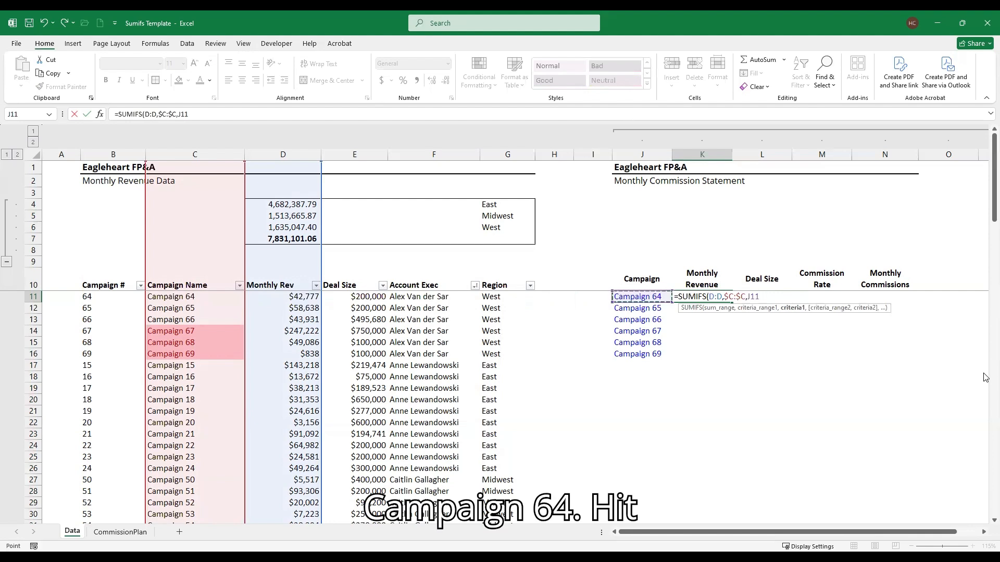
pyautogui.press('F4')
pyautogui.press('F4')
pyautogui.press('F4')
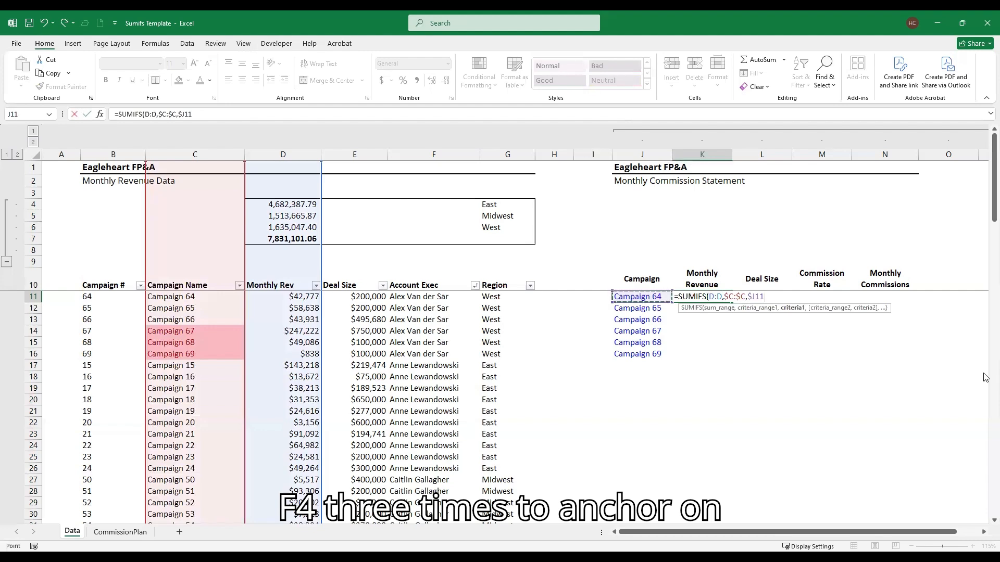
pyautogui.write(',')
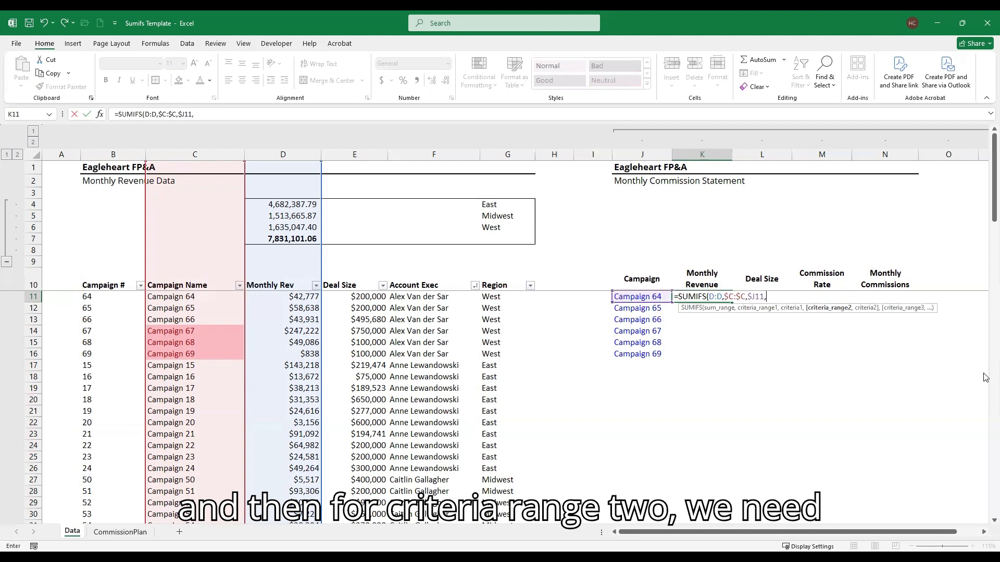
# Step: Add the entire Account Exec column as the second criteria range, anchored as $F:$F
pyautogui.press('Left')
pyautogui.press('Left')
pyautogui.press('Left')
pyautogui.press('Left')
pyautogui.press('Left')
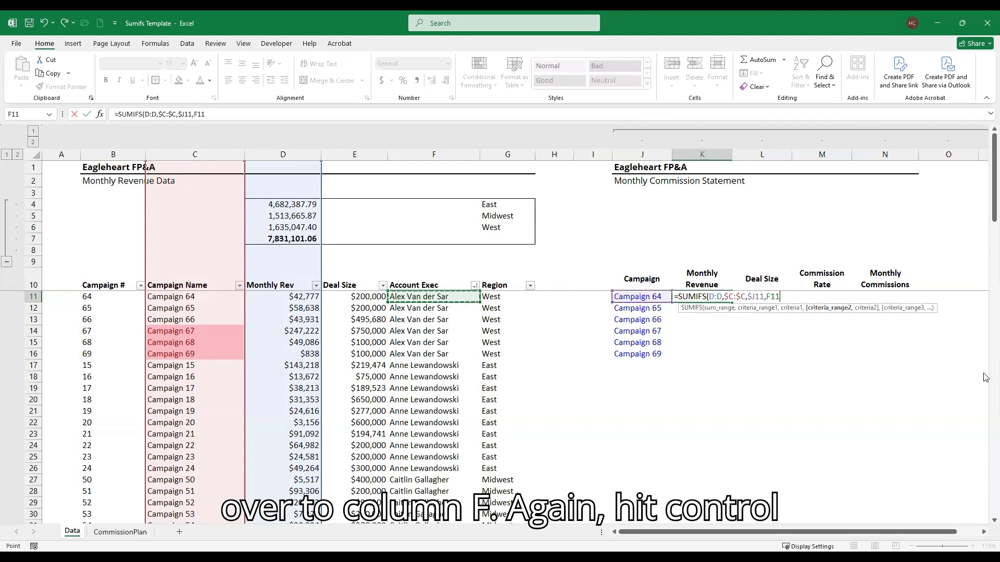
pyautogui.hotkey('ctrl', 'space')
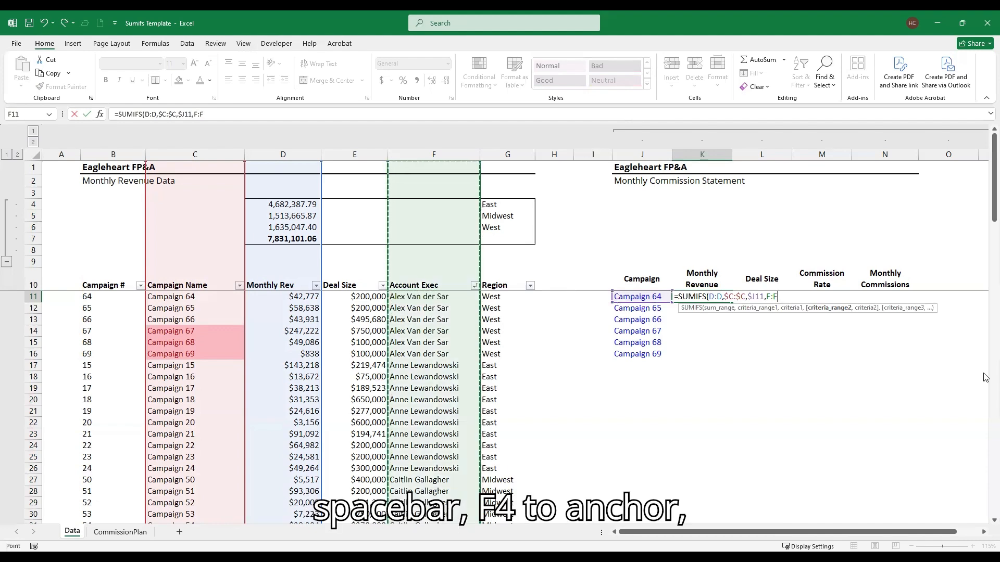
pyautogui.press('F4')
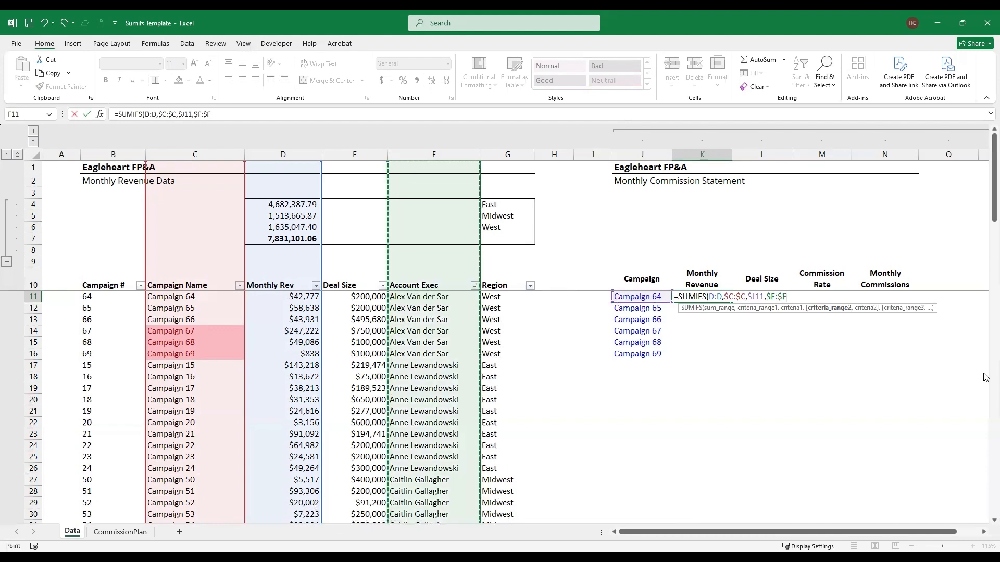
pyautogui.write(',')
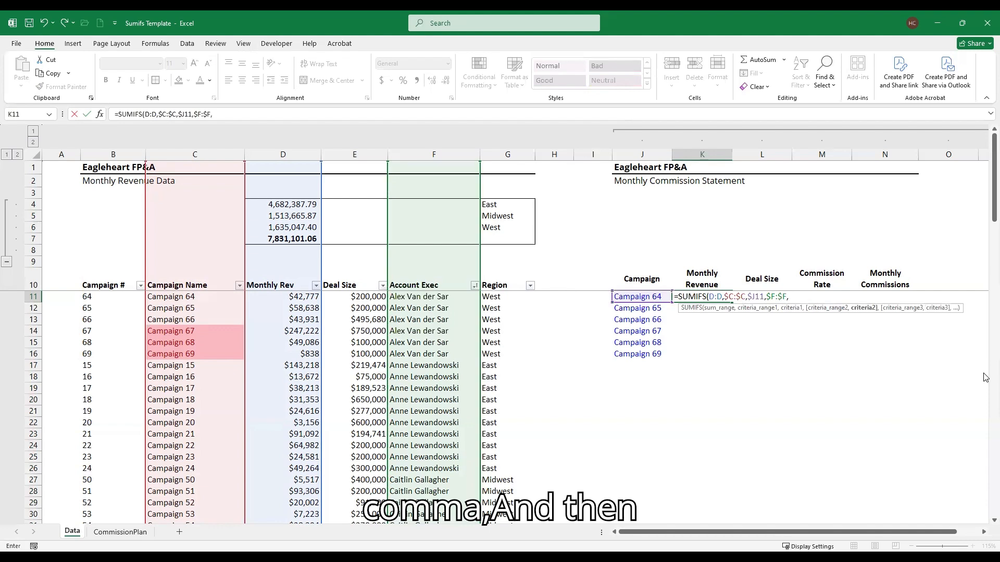
# Step: Use cell J3 as the second criterion, fully anchored as $J$3, and complete the SUMIFS formula in K11
pyautogui.press('Up')
pyautogui.press('Up')
pyautogui.press('Up')
pyautogui.press('Left')
pyautogui.press('Up')
pyautogui.press('Up')
pyautogui.press('Up')
pyautogui.press('Up')
pyautogui.press('Up')
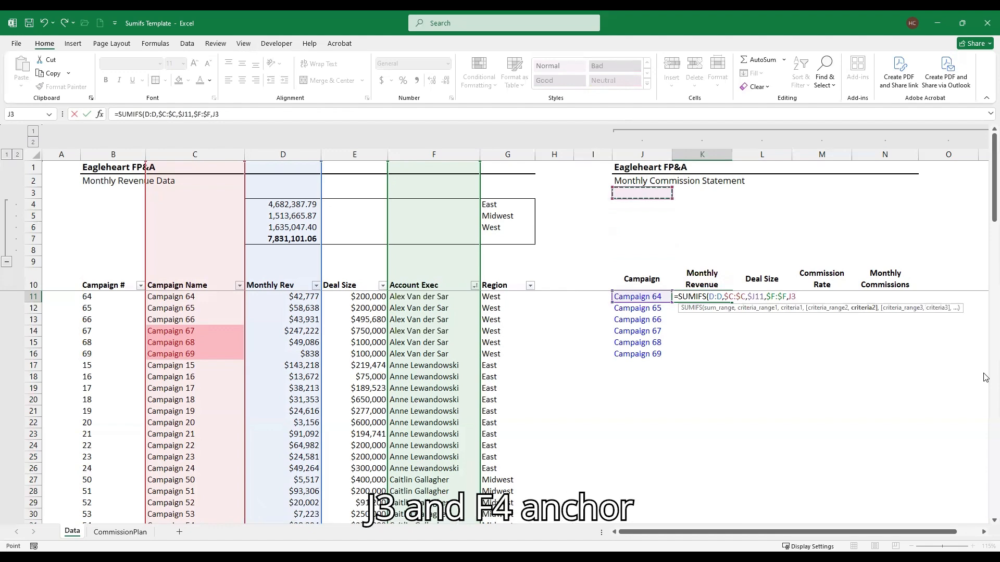
pyautogui.press('F4')
pyautogui.write(')')
pyautogui.press('Return')
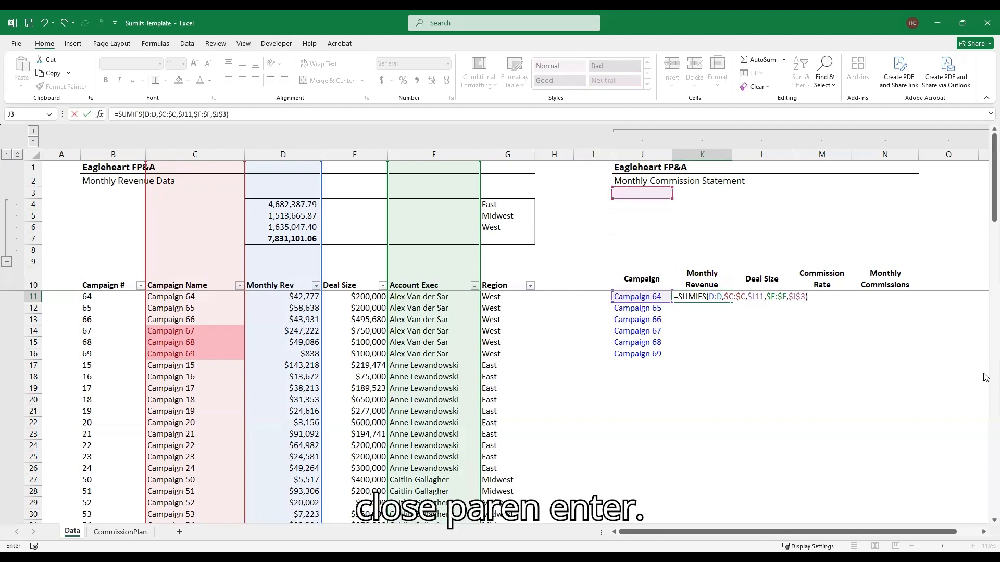
pyautogui.press('Up')
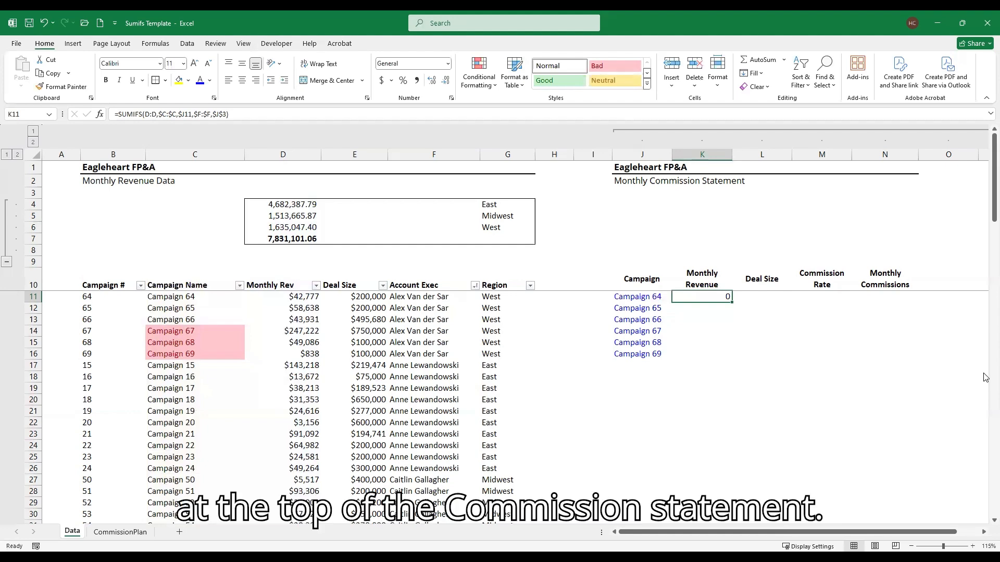
# Step: Copy the account executive's name from F11 into J3 beneath the Monthly Commission Statement title
pyautogui.press('Left')
pyautogui.press('Left')
pyautogui.press('Left')
pyautogui.press('Left')
pyautogui.press('Left')
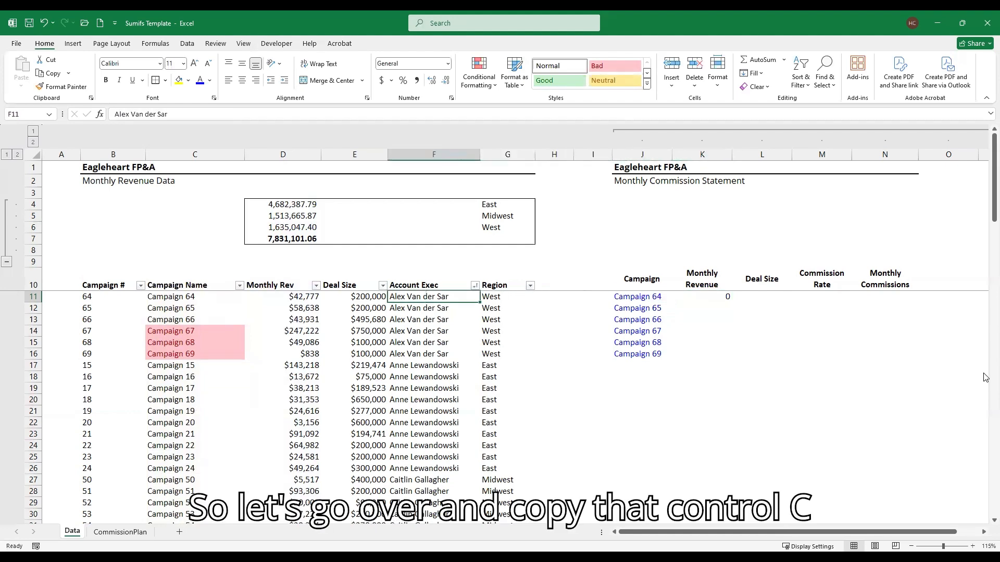
pyautogui.hotkey('ctrl', 'c')
pyautogui.press('Up')
pyautogui.press('Right')
pyautogui.press('Up')
pyautogui.press('Right')
pyautogui.press('Right')
pyautogui.press('Up')
pyautogui.press('Up')
pyautogui.press('Up')
pyautogui.press('Up')
pyautogui.press('Up')
pyautogui.press('Up')
pyautogui.press('Up')
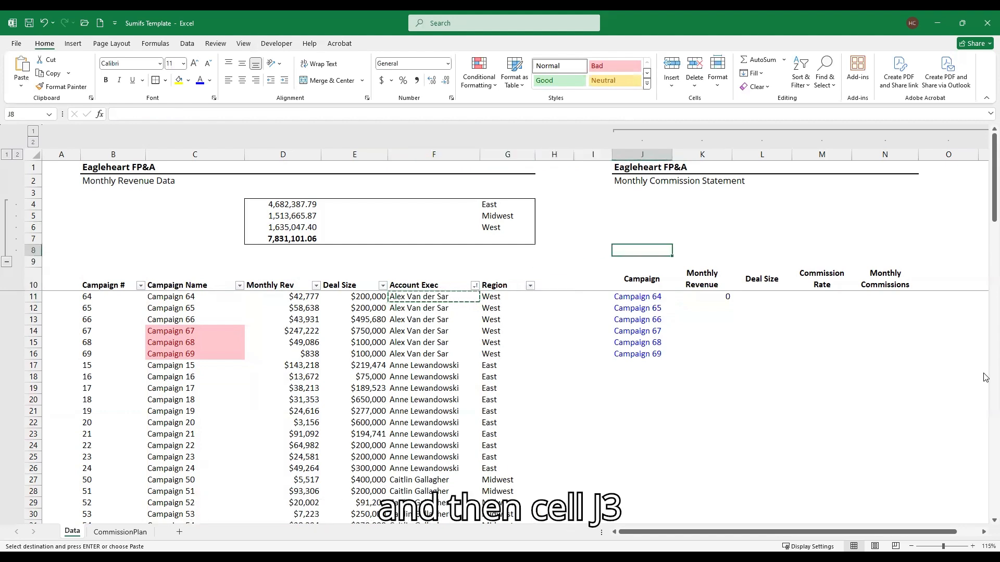
pyautogui.press('Down')
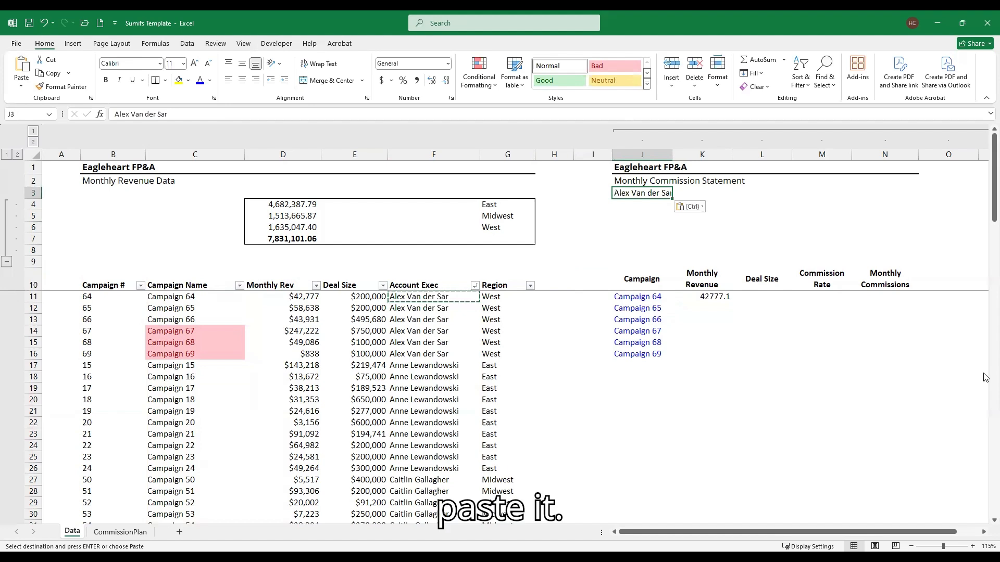
pyautogui.press('Escape')
# Step: Apply the currency formatting of Deal Size cell E11 to Monthly Revenue cell K11, pasting formats only
pyautogui.press('Right')
pyautogui.press('Down')
pyautogui.press('Down')
pyautogui.press('Down')
pyautogui.press('Down')
pyautogui.press('Down')
pyautogui.press('Down')
pyautogui.press('Down')
pyautogui.press('Down')
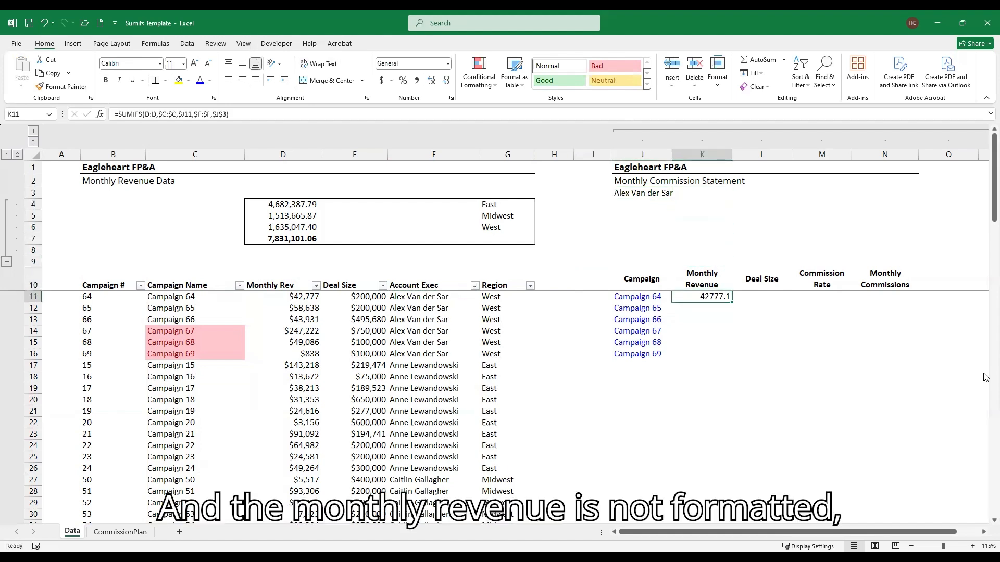
pyautogui.press('Left')
pyautogui.press('Left')
pyautogui.press('Left')
pyautogui.press('Left')
pyautogui.press('Left')
pyautogui.press('Left')
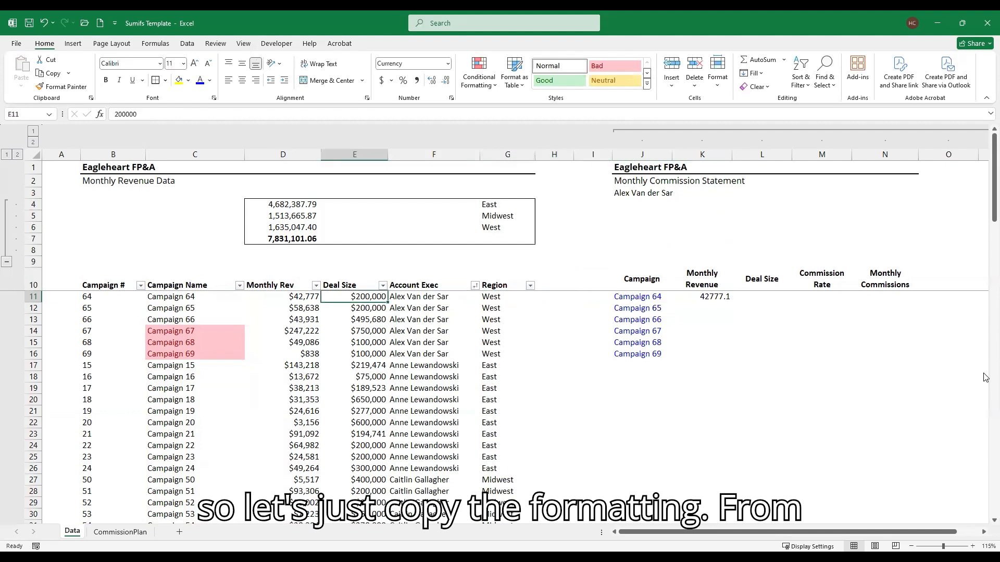
pyautogui.press('Left')
pyautogui.press('Right')
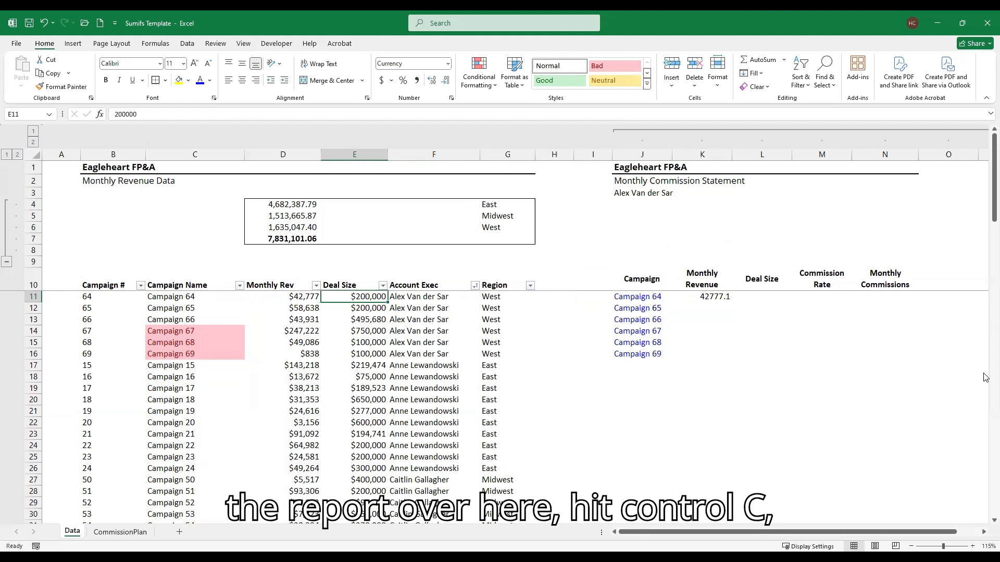
pyautogui.hotkey('ctrl', 'c')
pyautogui.press('Right')
pyautogui.press('Right')
pyautogui.press('Right')
pyautogui.press('Right')
pyautogui.press('Right')
pyautogui.press('Right')
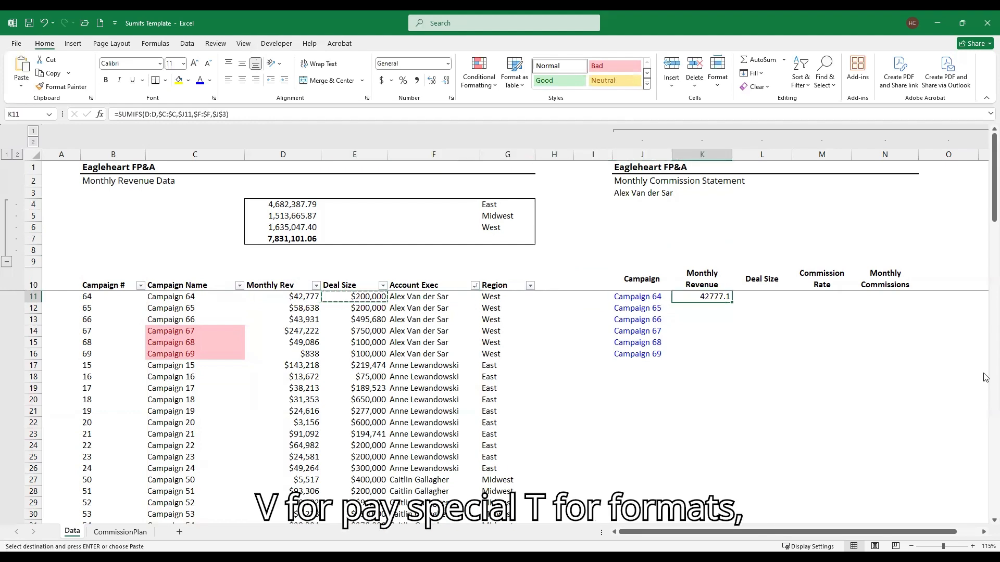
pyautogui.hotkey('ctrl', 'alt', 'v')
pyautogui.press('t')
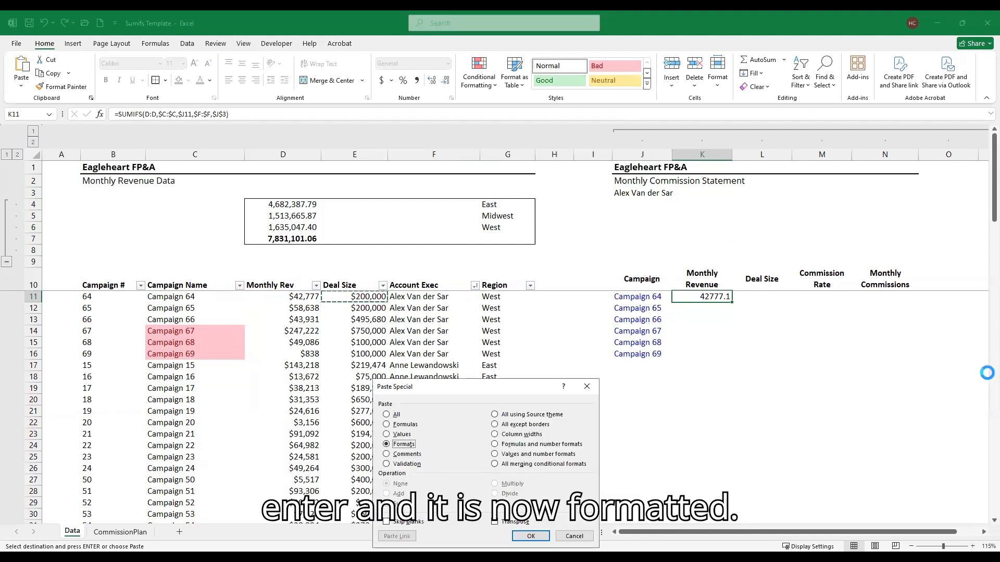
pyautogui.press('Return')
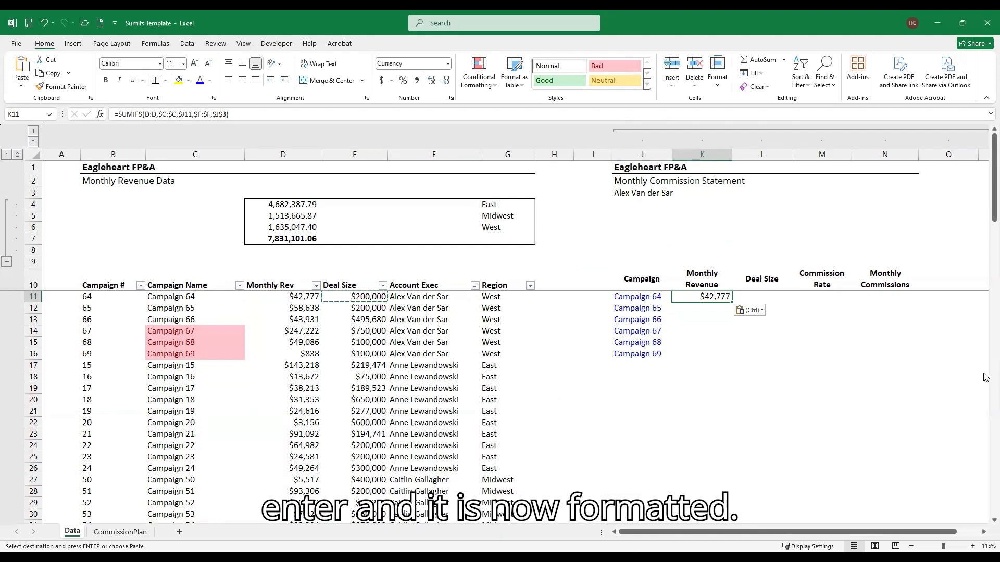
pyautogui.press('Escape')
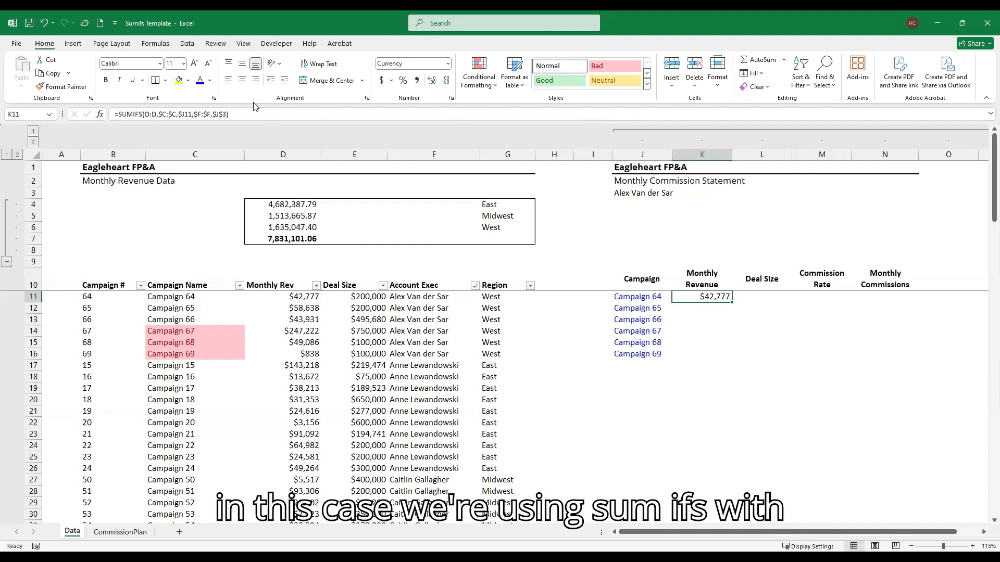
# Step: Review each argument of the SUMIFS formula in K11, from the sum range through the second criterion
pyautogui.click(227, 114)
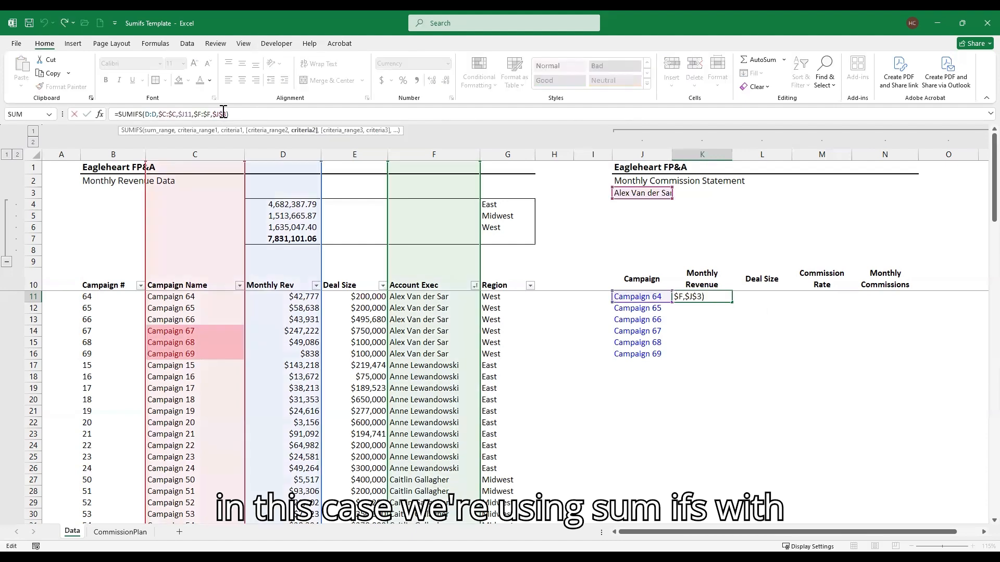
pyautogui.click(156, 131)
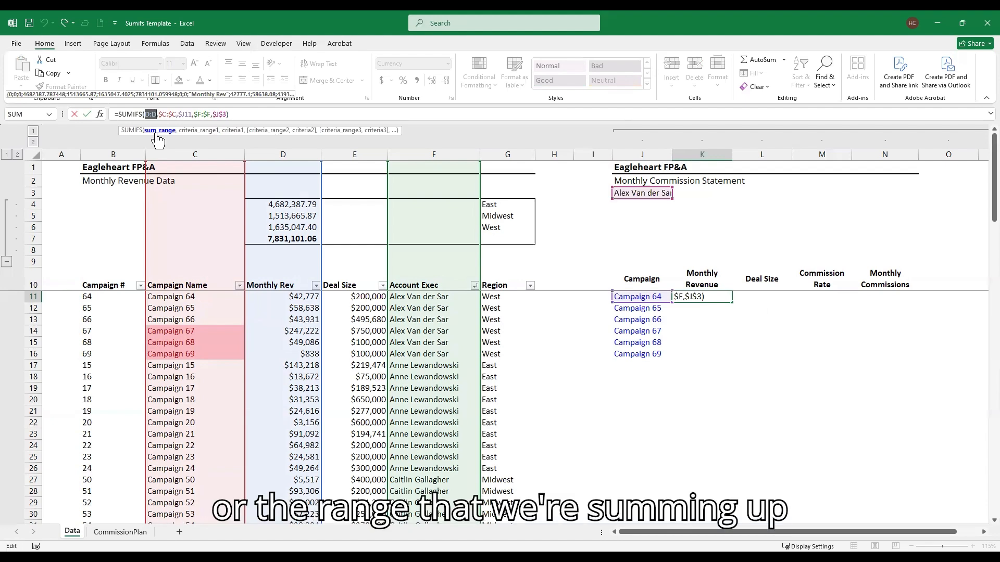
pyautogui.click(207, 131)
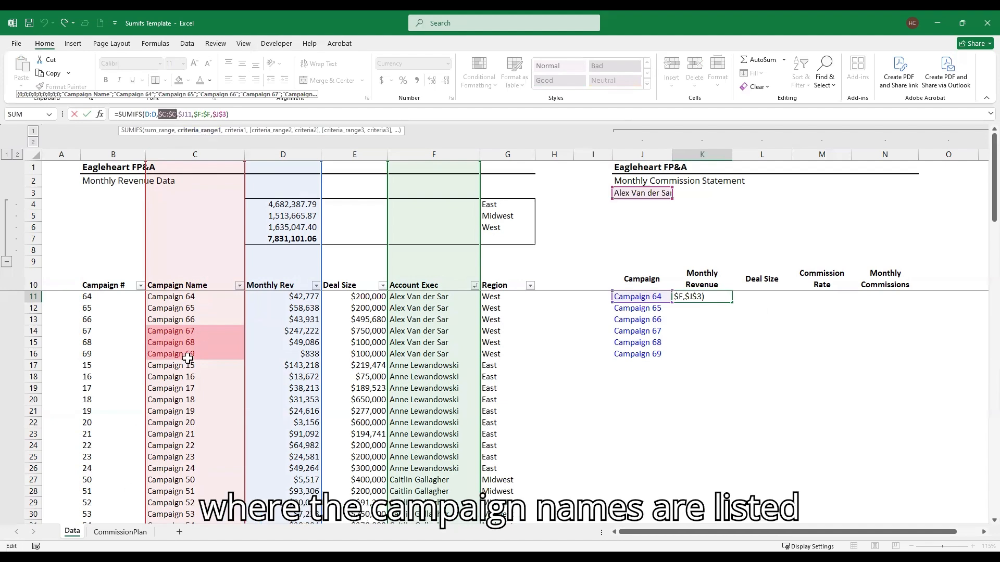
pyautogui.click(233, 131)
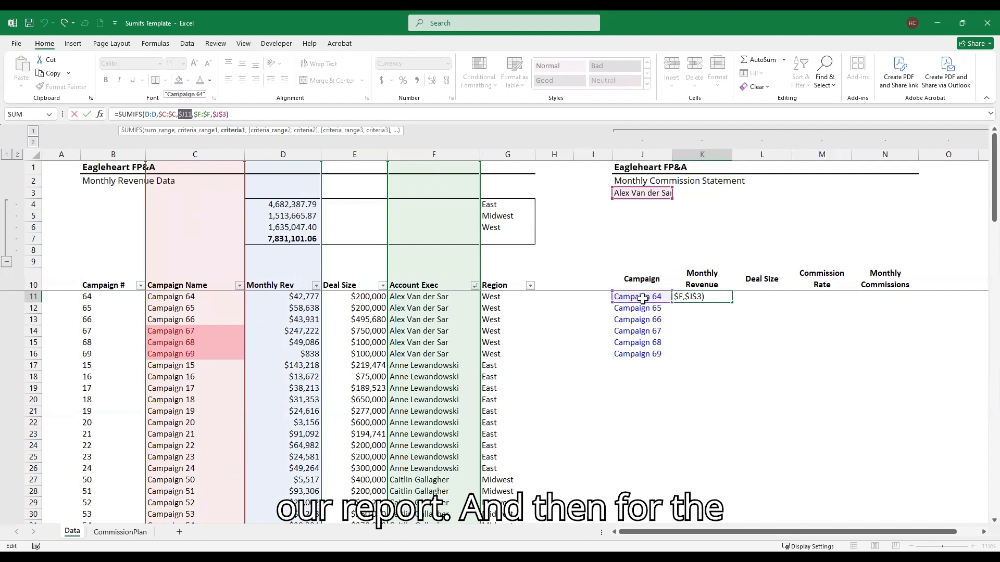
pyautogui.click(269, 135)
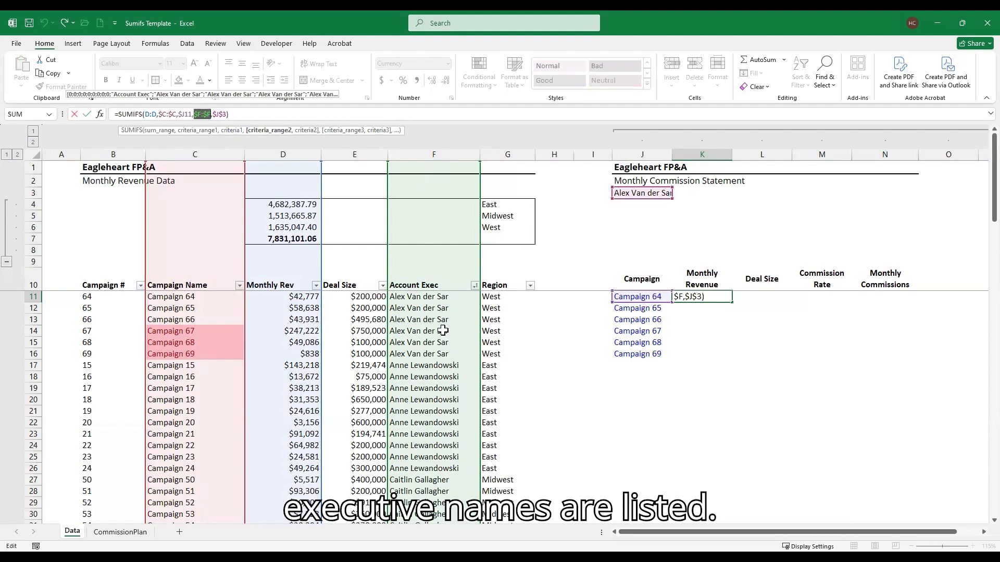
pyautogui.click(226, 114)
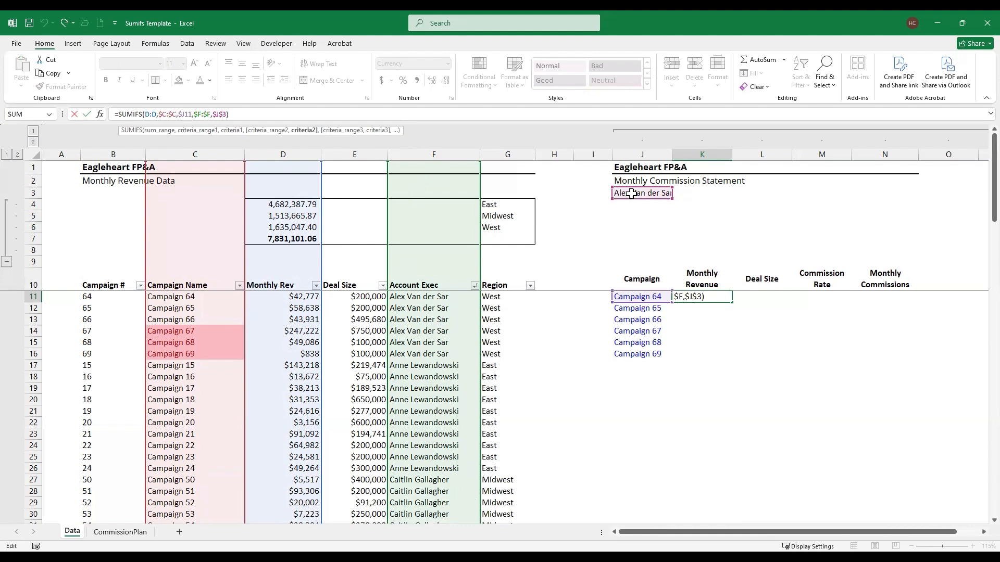
pyautogui.press('Return')
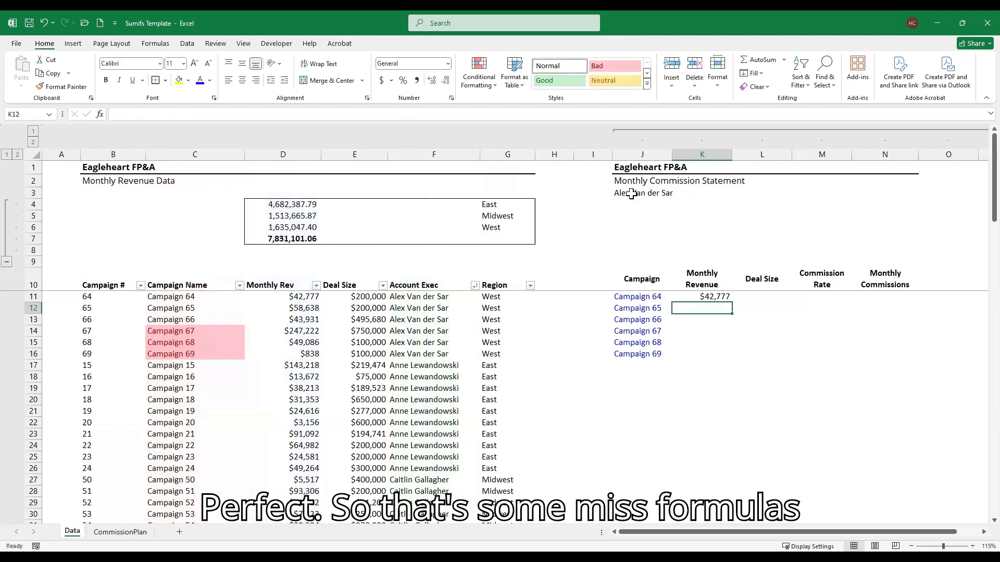
pyautogui.press('Up')
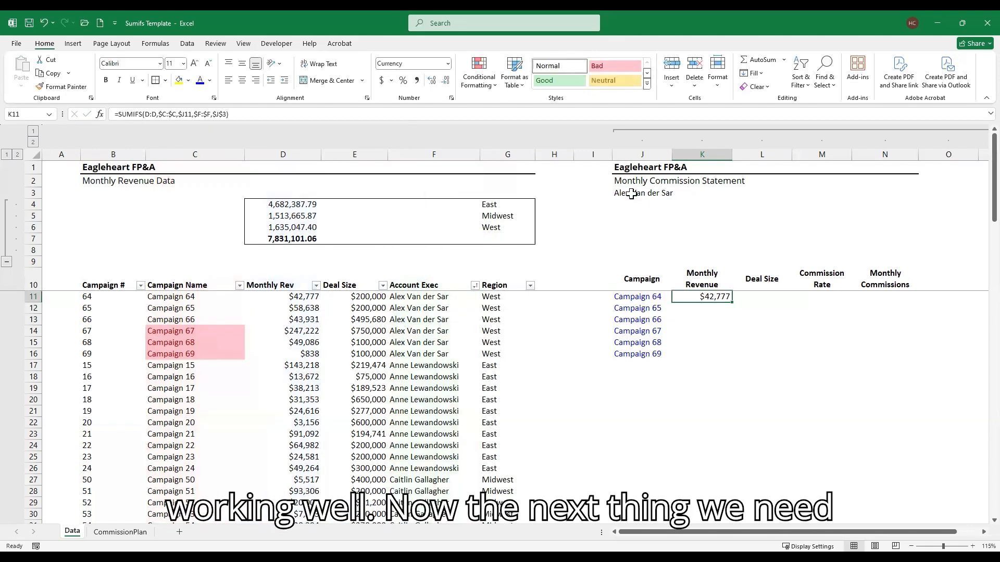
# Step: Start an INDEX formula in Deal Size cell L11 with the data table's whole Deal Size column, E:E, as the array
pyautogui.press('Right')
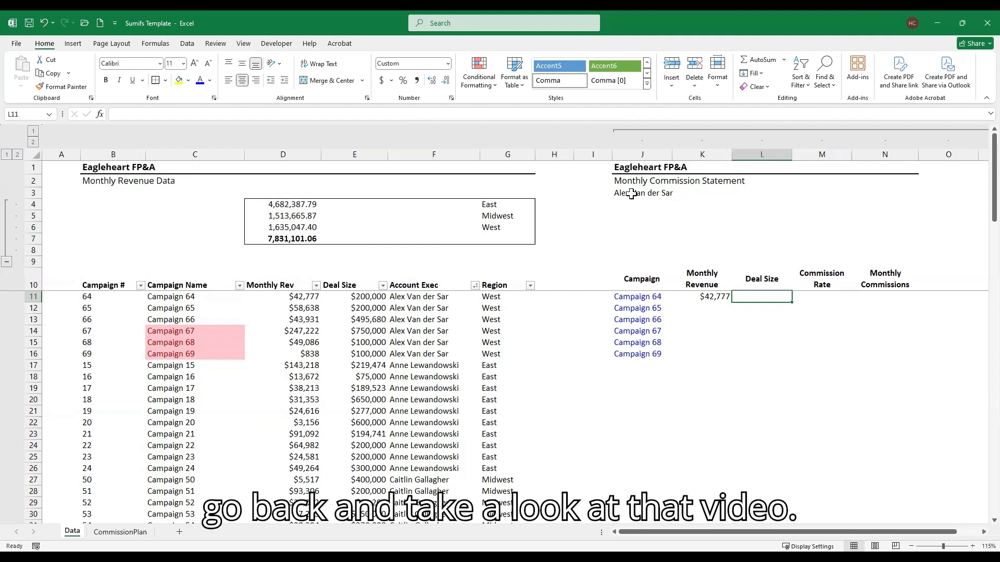
pyautogui.write('=')
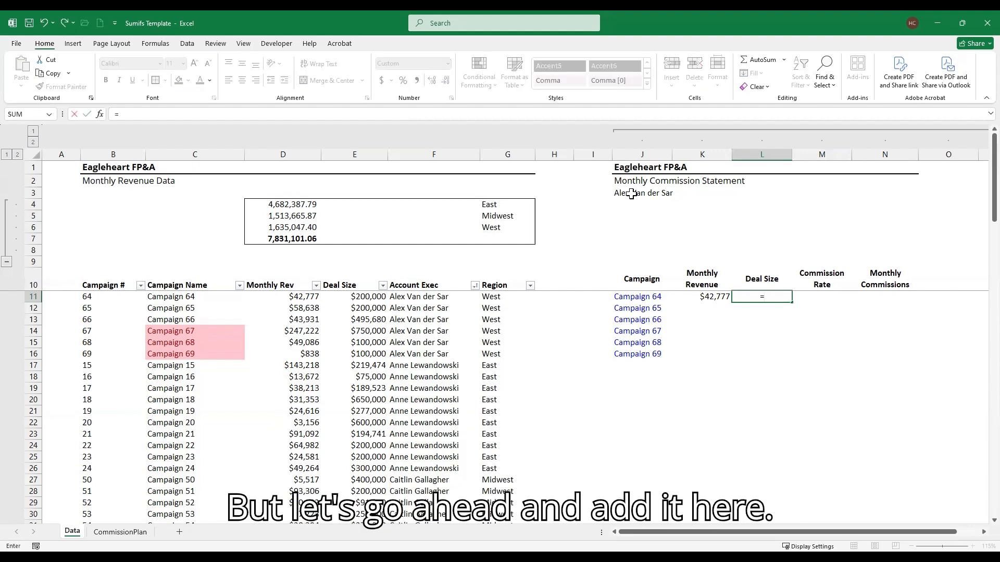
pyautogui.write('index(')
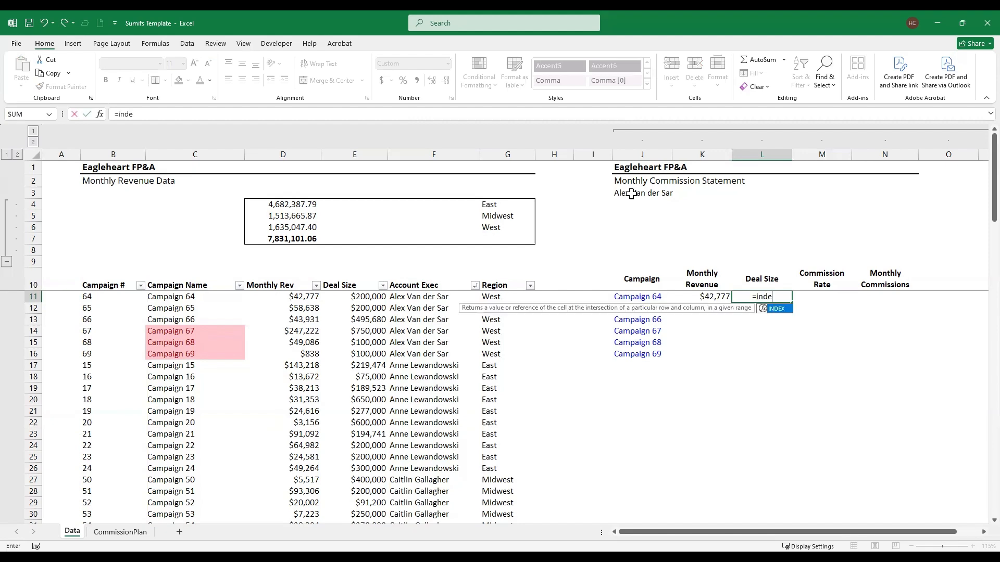
pyautogui.press('Left')
pyautogui.press('Left')
pyautogui.press('Left')
pyautogui.press('Left')
pyautogui.press('Left')
pyautogui.press('Left')
pyautogui.press('Left')
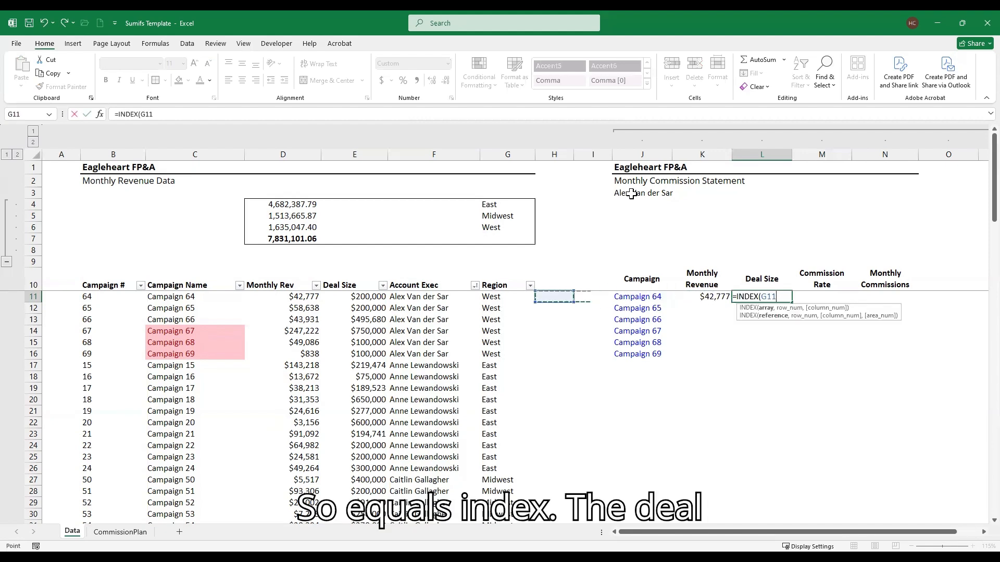
pyautogui.hotkey('ctrl', 'space')
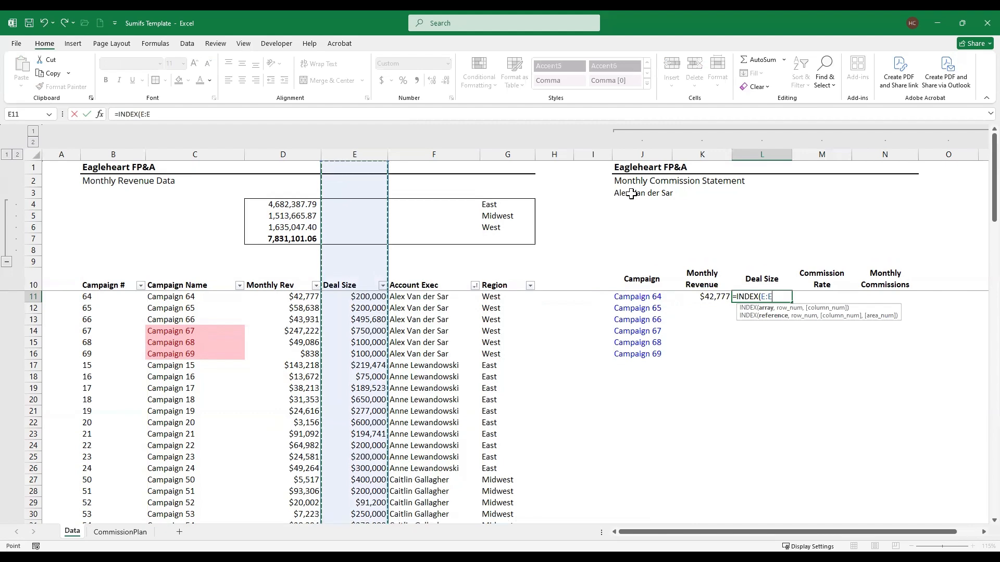
# Step: Nest a MATCH function as the row number, using campaign cell J11 with its column anchored ($J11) as the lookup value
pyautogui.write(',match(')
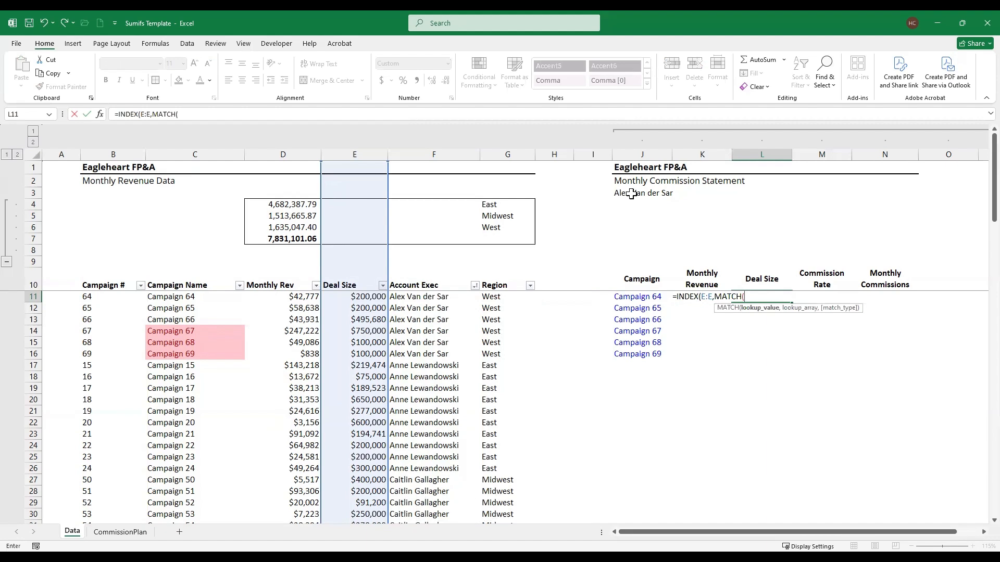
pyautogui.press('Left')
pyautogui.press('Left')
pyautogui.press('Left')
pyautogui.press('Left')
pyautogui.press('Left')
pyautogui.press('Left')
pyautogui.press('Left')
pyautogui.press('Left')
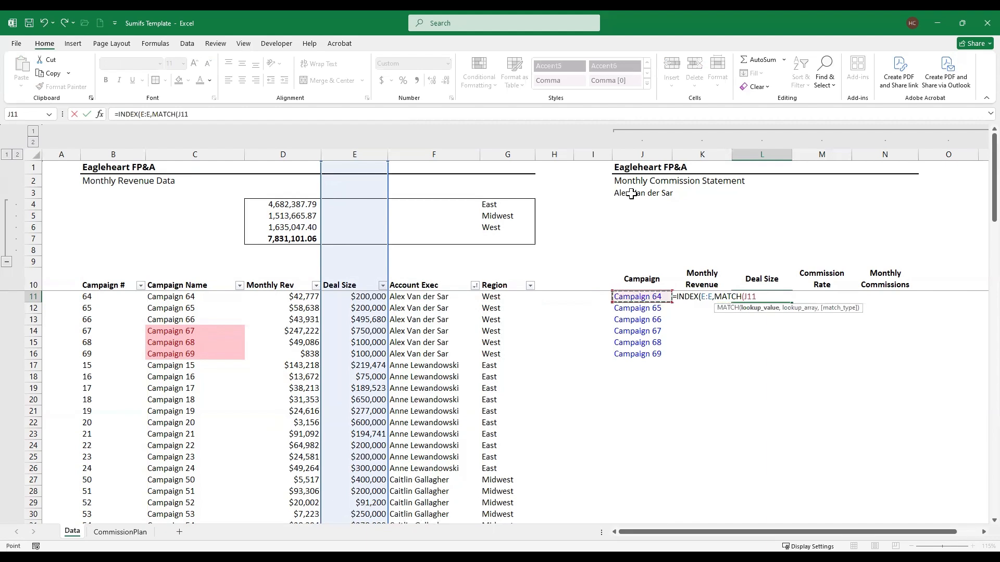
pyautogui.press('Right')
pyautogui.press('Right')
pyautogui.press('Right')
pyautogui.press('Right')
pyautogui.press('Right')
pyautogui.press('Right')
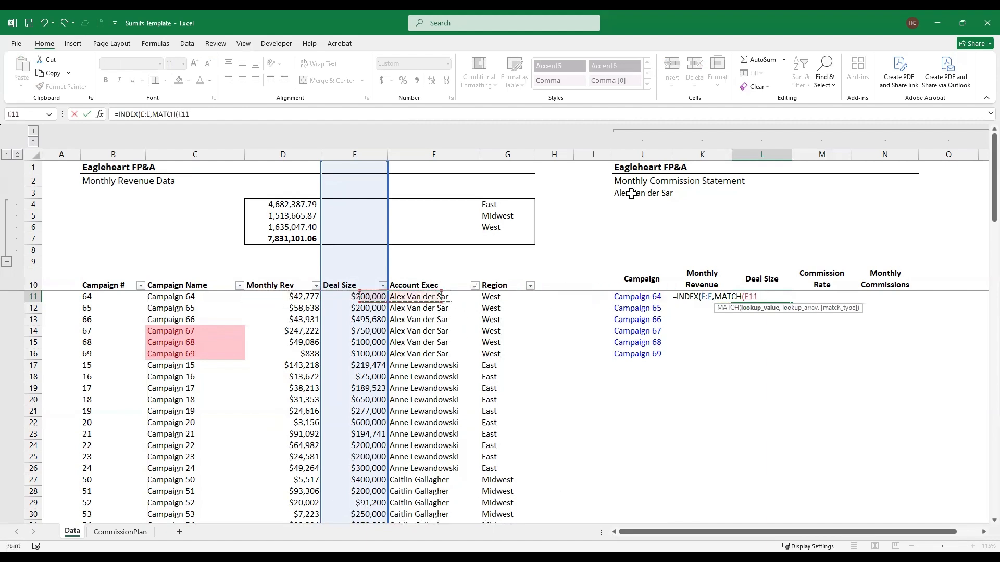
pyautogui.press('F4')
pyautogui.press('F4')
pyautogui.press('F4')
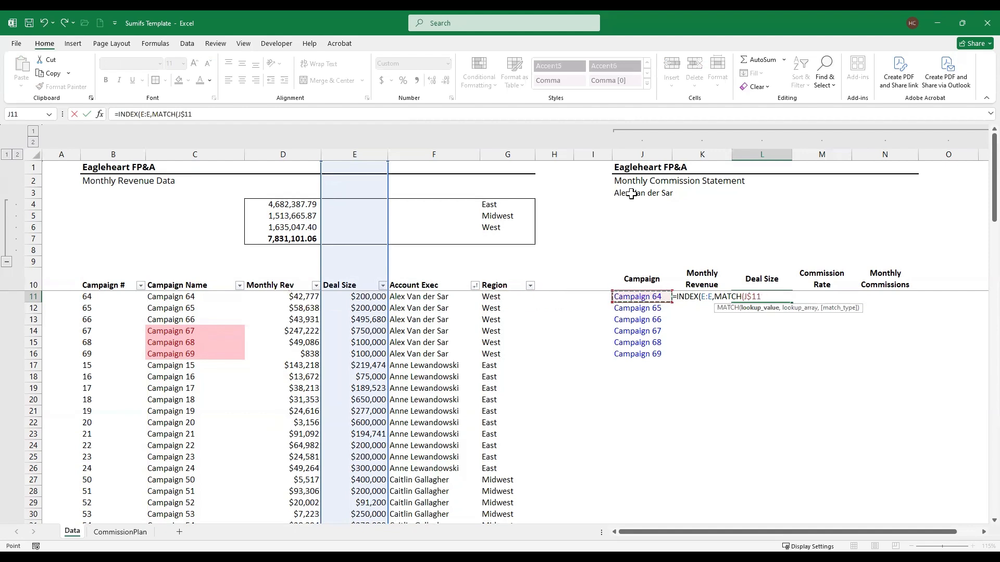
# Step: Use the Campaign Name column, anchored as $C:$C, as the lookup array with match type 0, and complete the formula in L11
pyautogui.write(',')
pyautogui.press('Left')
pyautogui.press('Left')
pyautogui.press('Left')
pyautogui.press('Left')
pyautogui.press('Left')
pyautogui.press('Left')
pyautogui.press('Left')
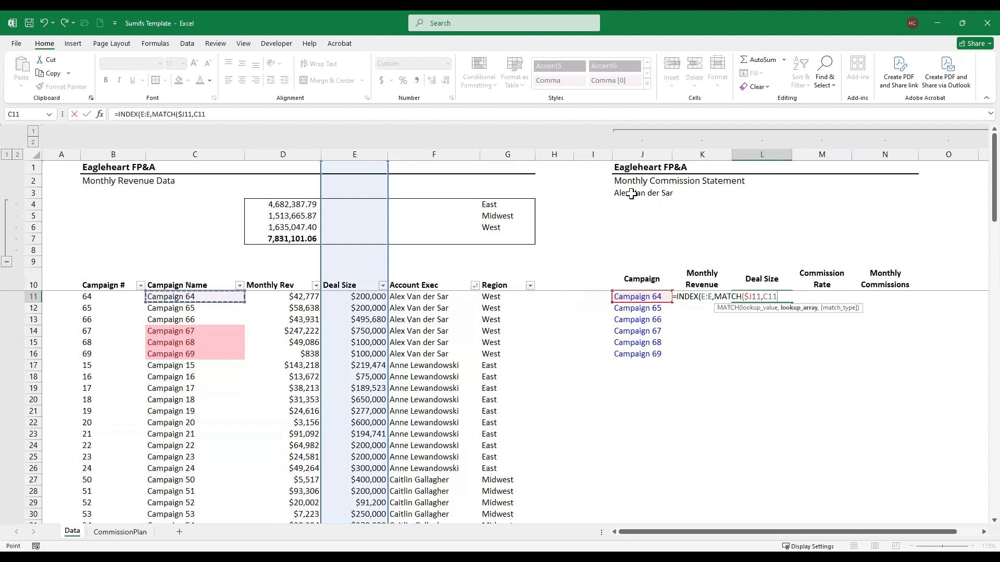
pyautogui.hotkey('ctrl', 'space')
pyautogui.press('F4')
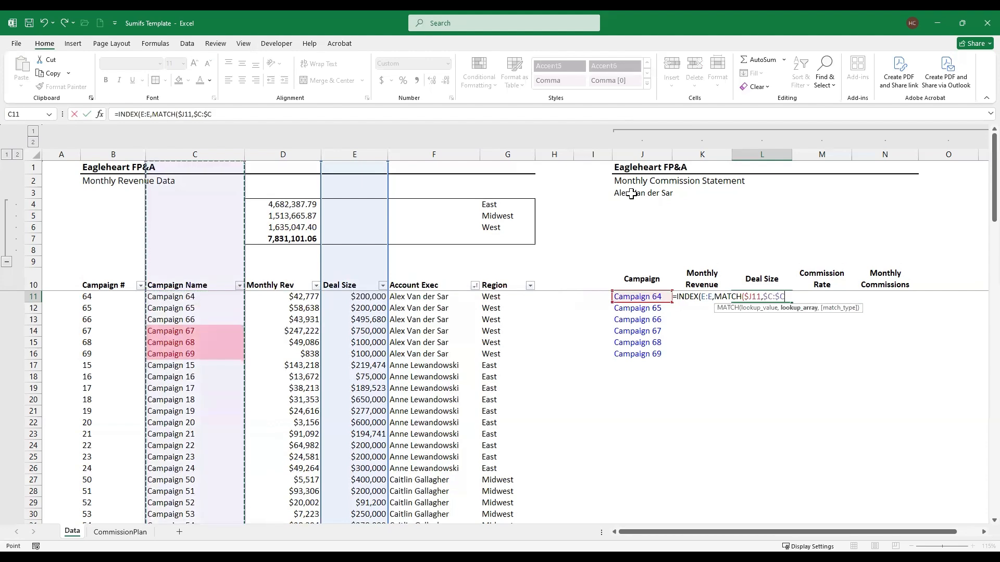
pyautogui.press('Return')
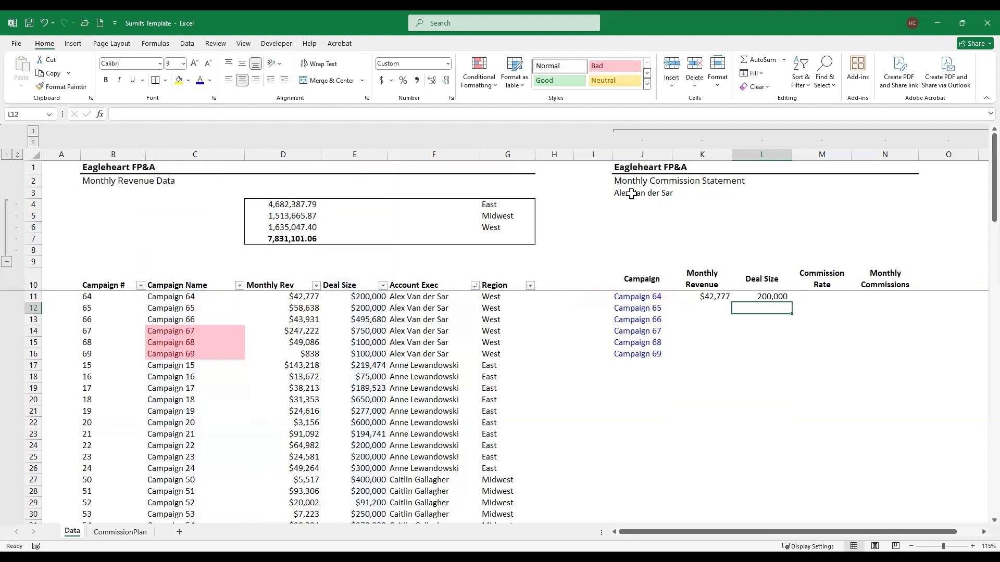
pyautogui.press('Up')
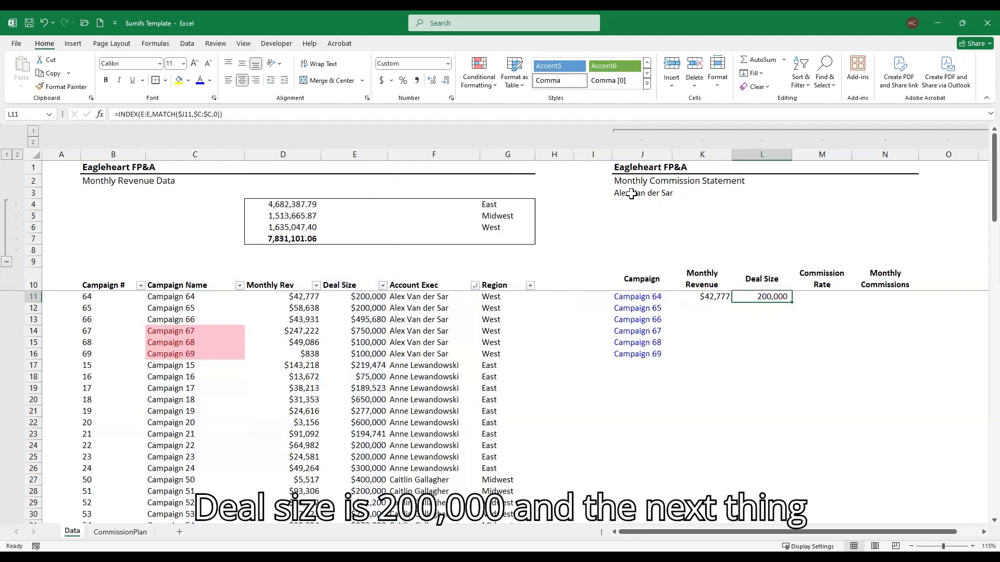
# Step: Start an INDEX formula in Commission Rate cell M11 with column D:D of the CommissionPlan sheet as the array
pyautogui.press('Right')
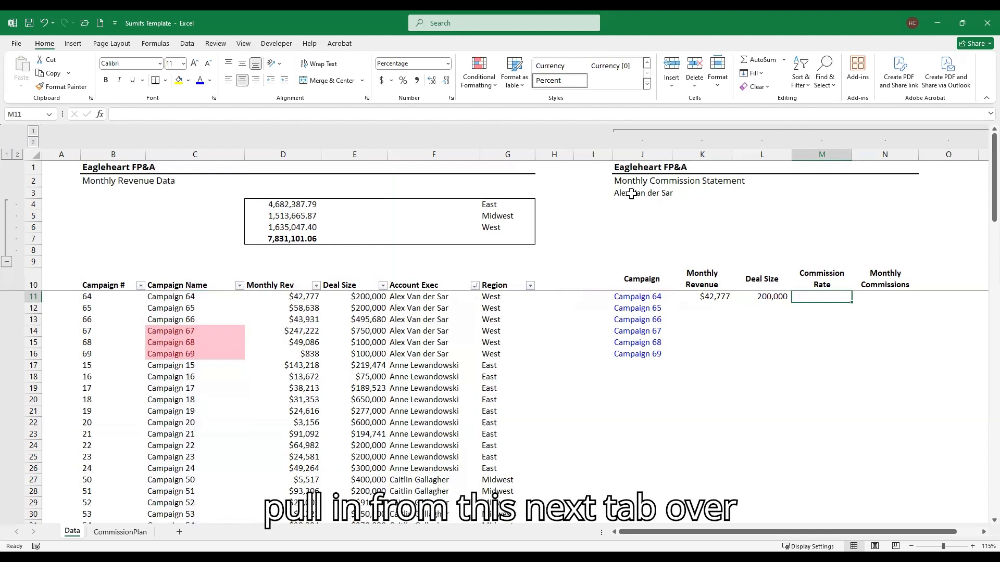
pyautogui.write('=')
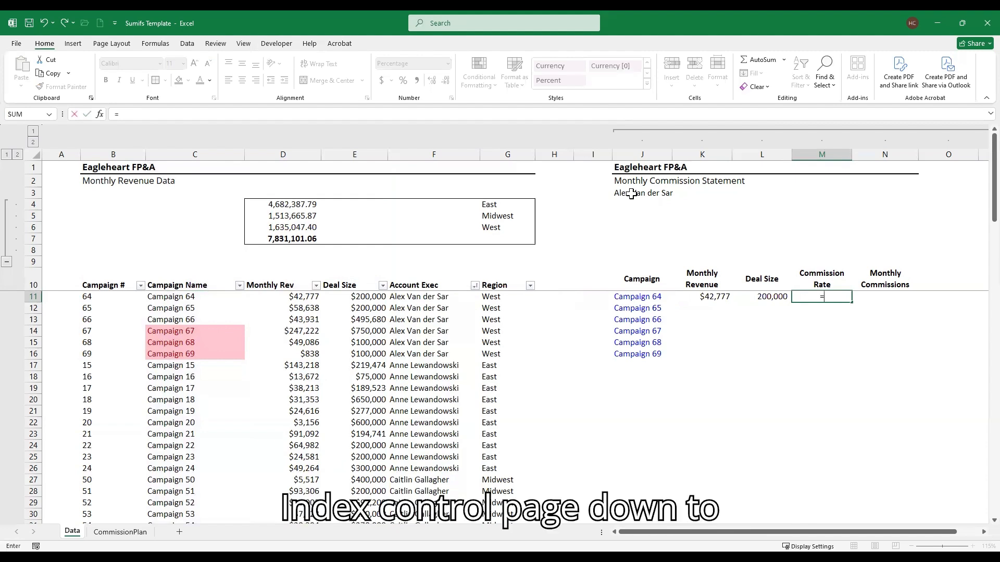
pyautogui.write('INDEX(')
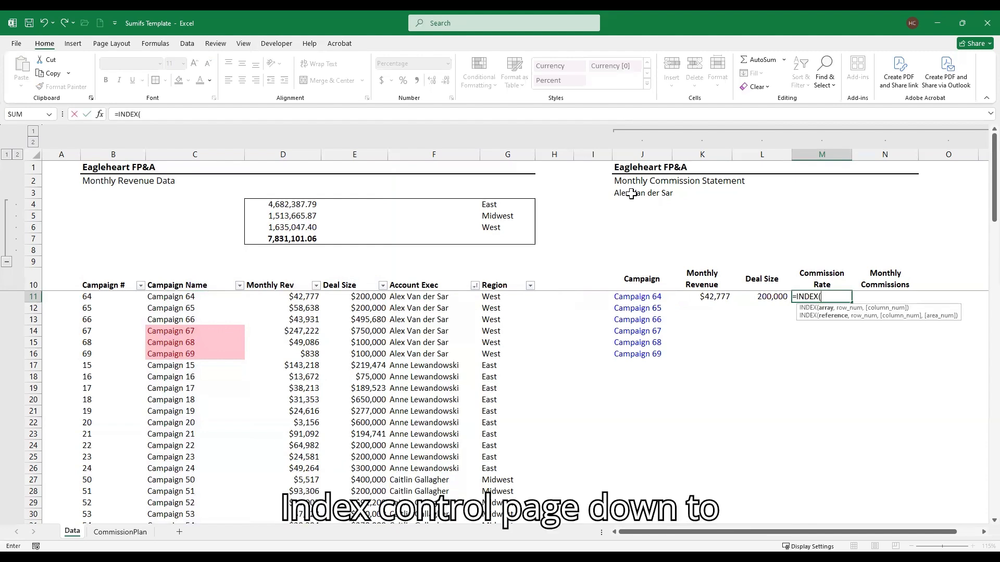
pyautogui.hotkey('ctrl', 'pagedown')
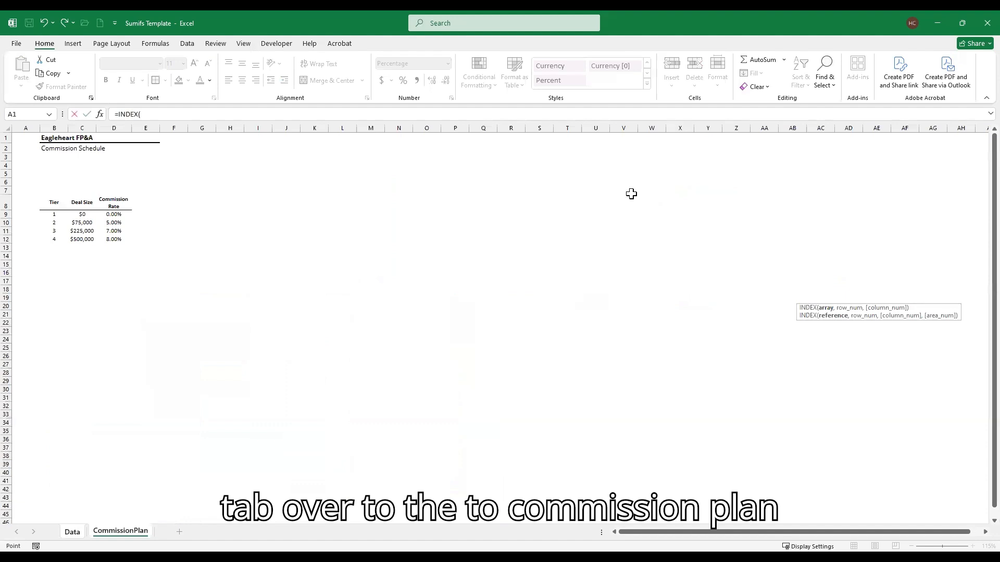
pyautogui.press('Down')
pyautogui.press('Right')
pyautogui.press('Down')
pyautogui.press('Down')
pyautogui.press('Right')
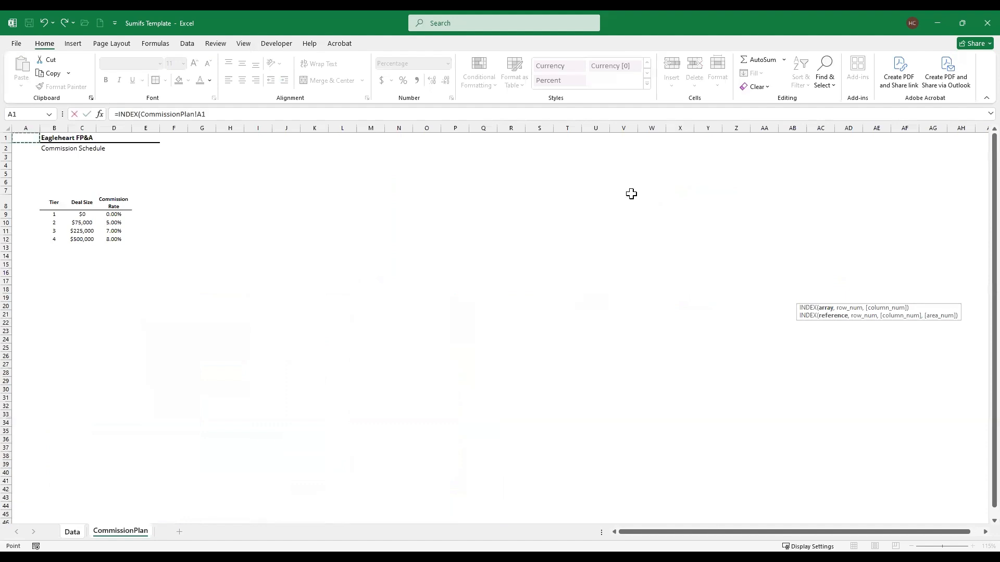
pyautogui.press('Right')
pyautogui.press('Down')
pyautogui.press('Down')
pyautogui.hotkey('ctrl', 'space')
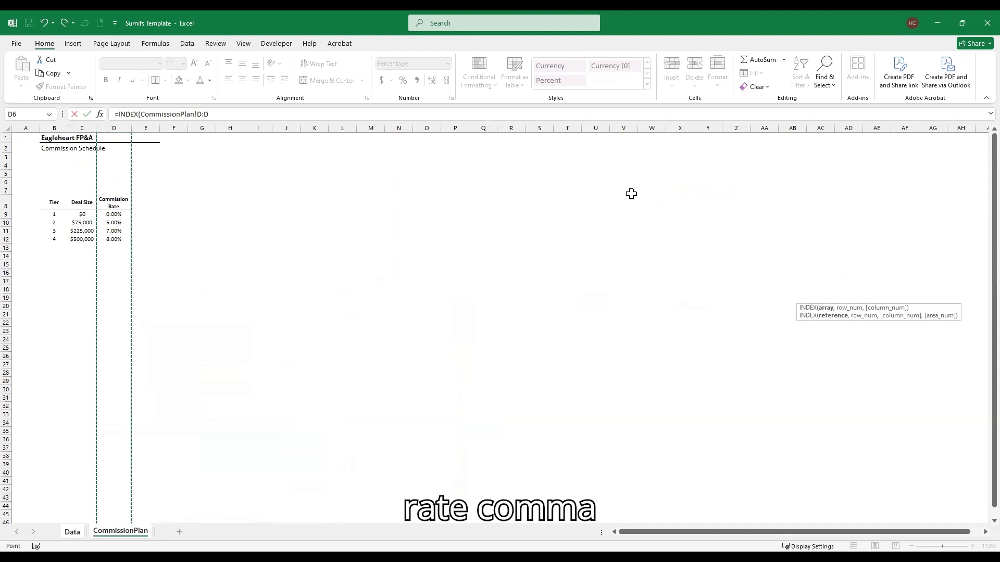
# Step: Nest a MATCH function with deal size cell $L11 on the Data sheet as lookup value, removing the sheet name from the reference
pyautogui.write(',')
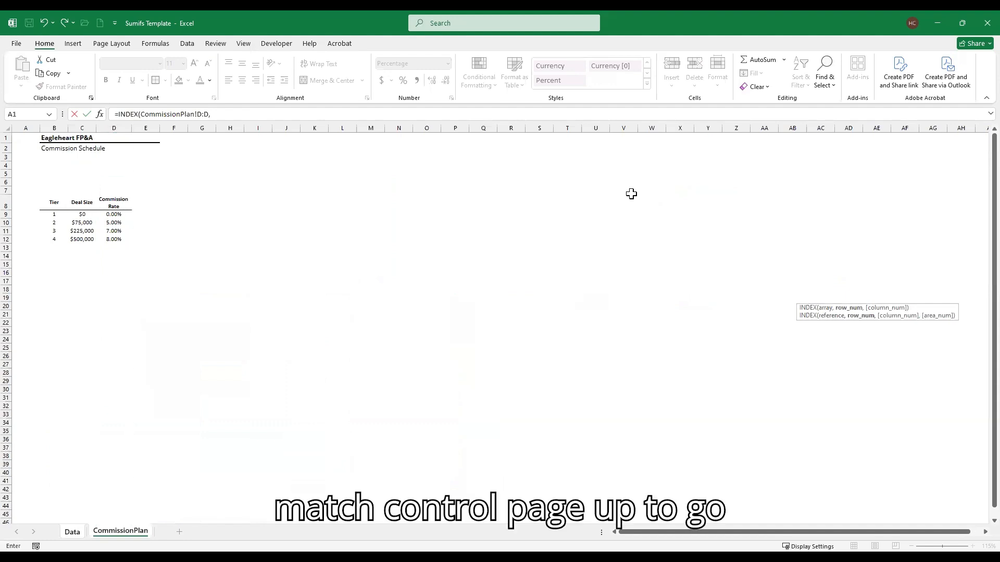
pyautogui.write('MATCH(')
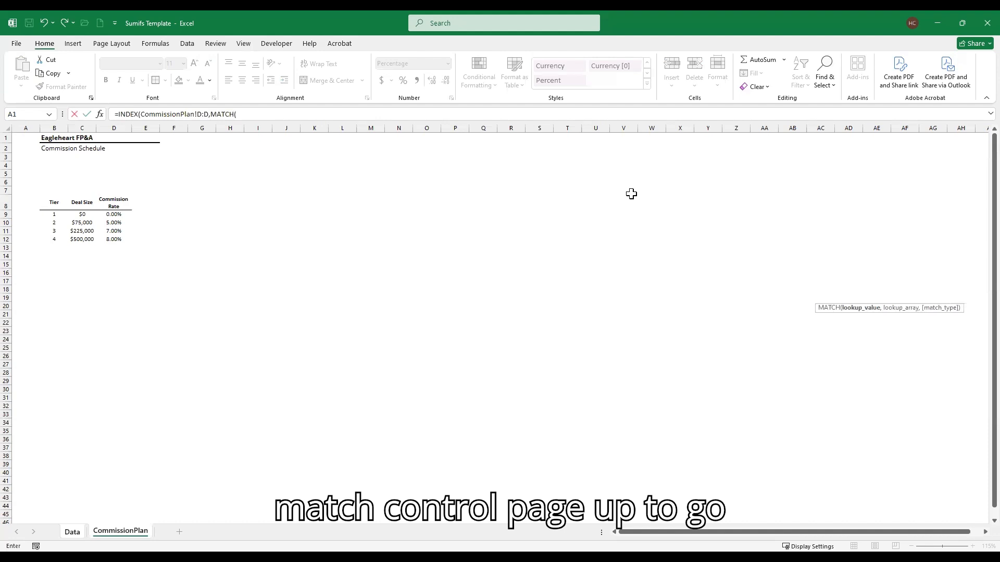
pyautogui.hotkey('ctrl', 'pageup')
pyautogui.press('Left')
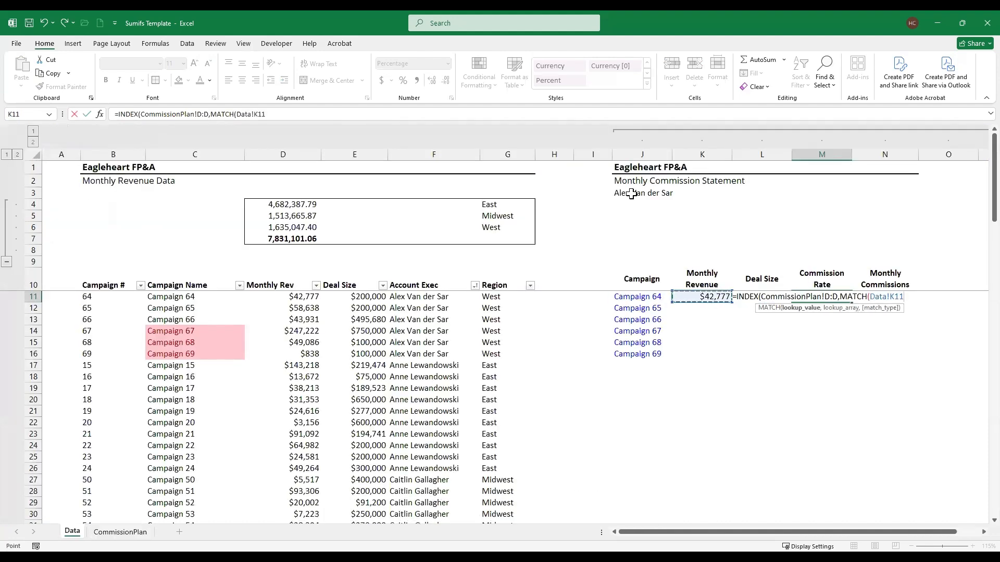
pyautogui.press('Right')
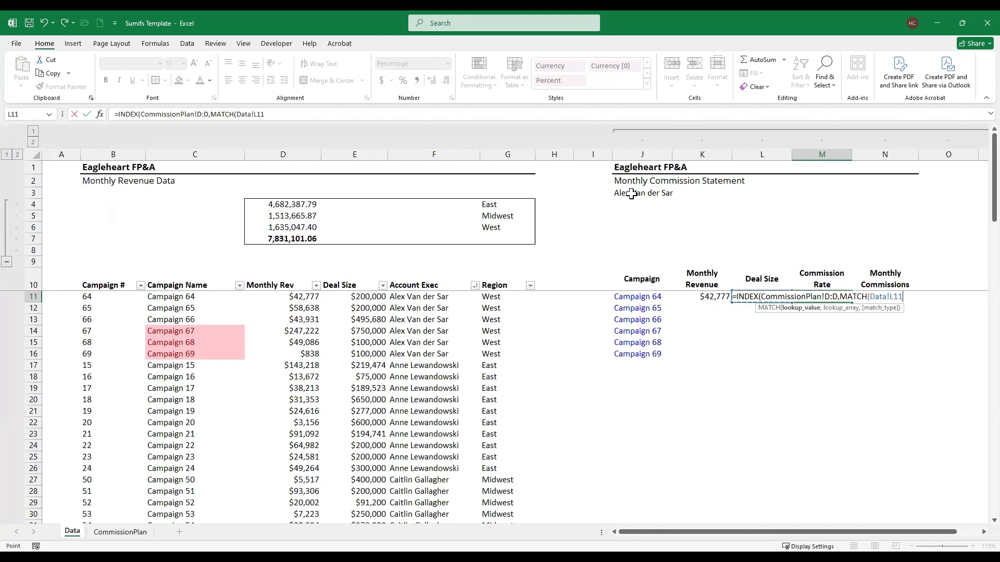
pyautogui.press('F4')
pyautogui.press('F4')
pyautogui.press('F4')
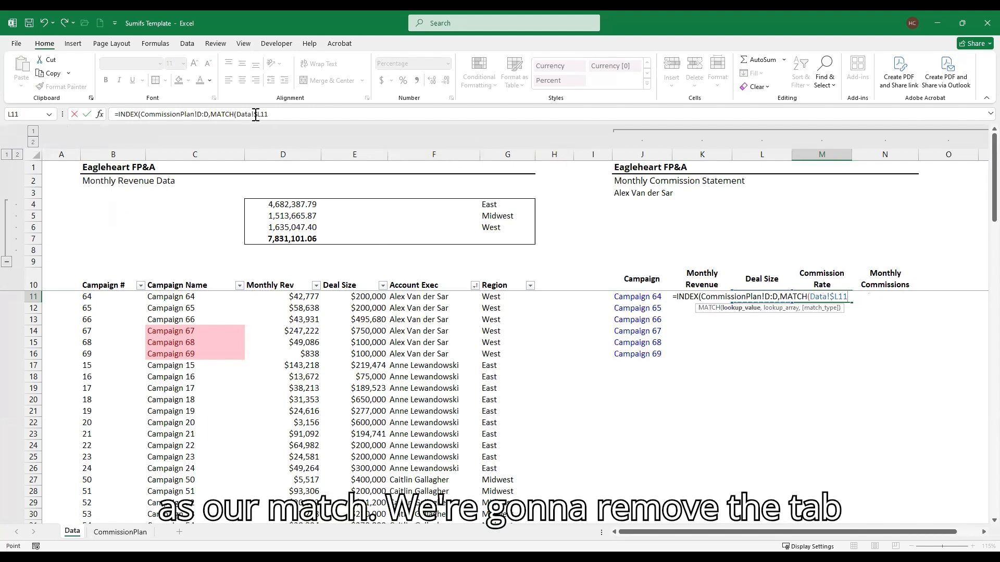
pyautogui.click(355, 114)
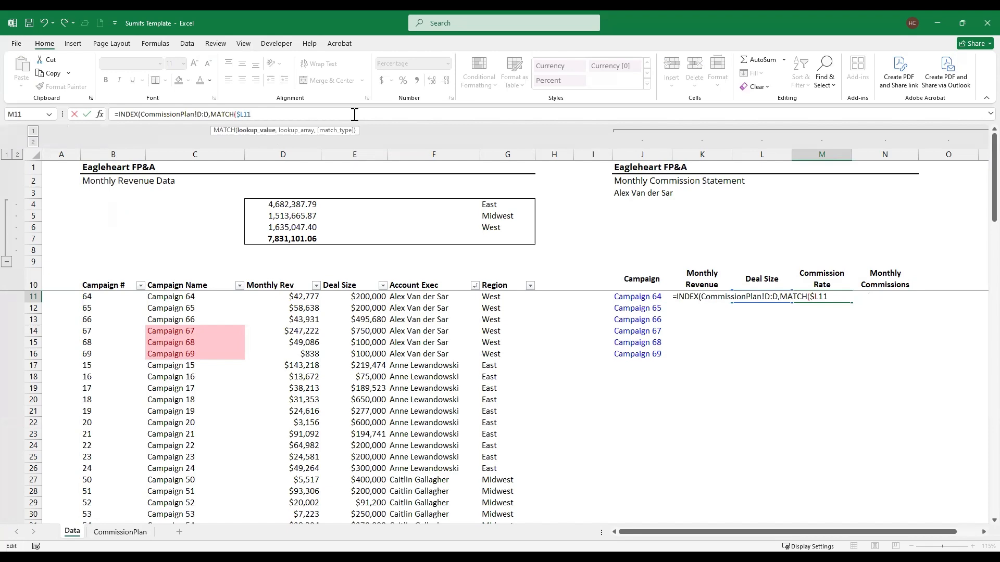
# Step: Set the MATCH lookup array to the CommissionPlan sheet's Deal Size column, anchored as $C:$C
pyautogui.write(',')
pyautogui.hotkey('ctrl', 'pagedown')
pyautogui.press('BackSpace')
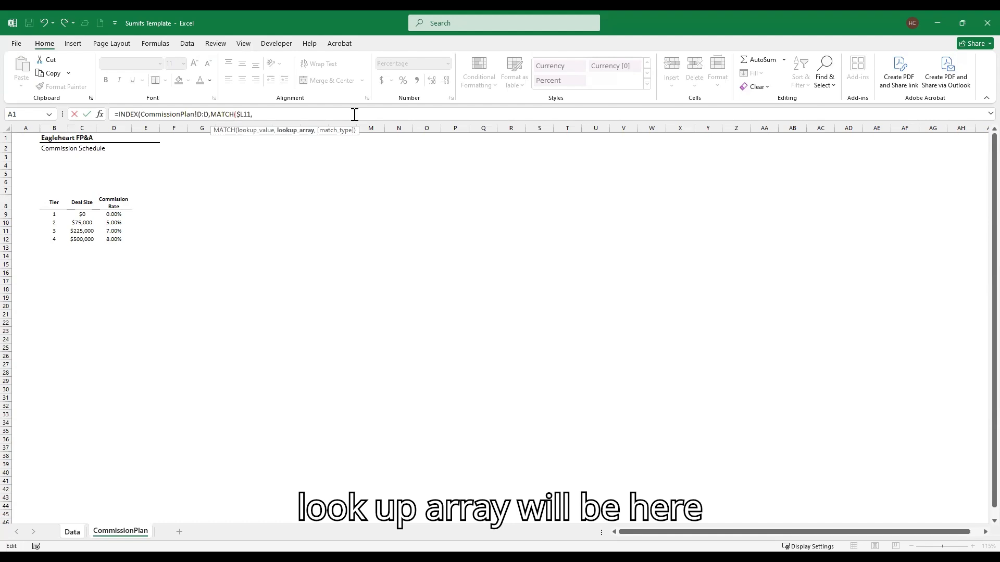
pyautogui.press('Down')
pyautogui.press('Down')
pyautogui.press('Down')
pyautogui.press('Right')
pyautogui.press('Down')
pyautogui.press('Down')
pyautogui.press('Down')
pyautogui.press('Right')
pyautogui.hotkey('ctrl', 'space')
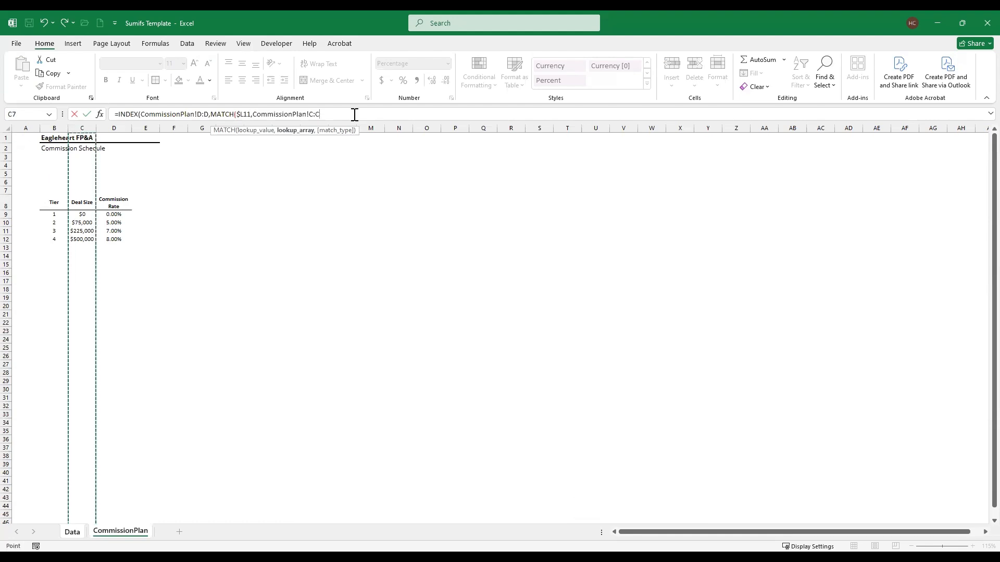
pyautogui.press('F4')
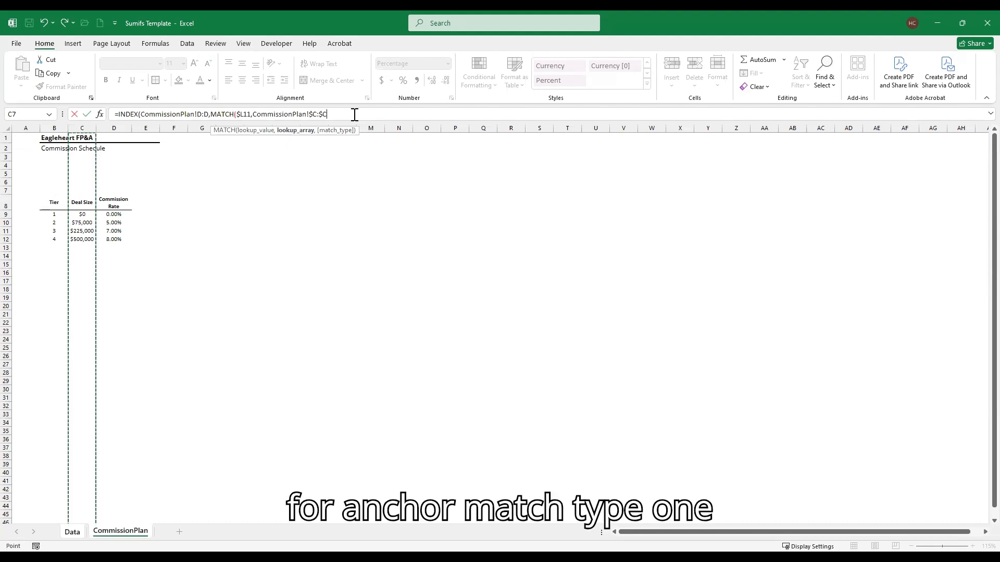
# Step: Set the match type to 1 (less than) and complete the commission rate formula in M11
pyautogui.write(',1')
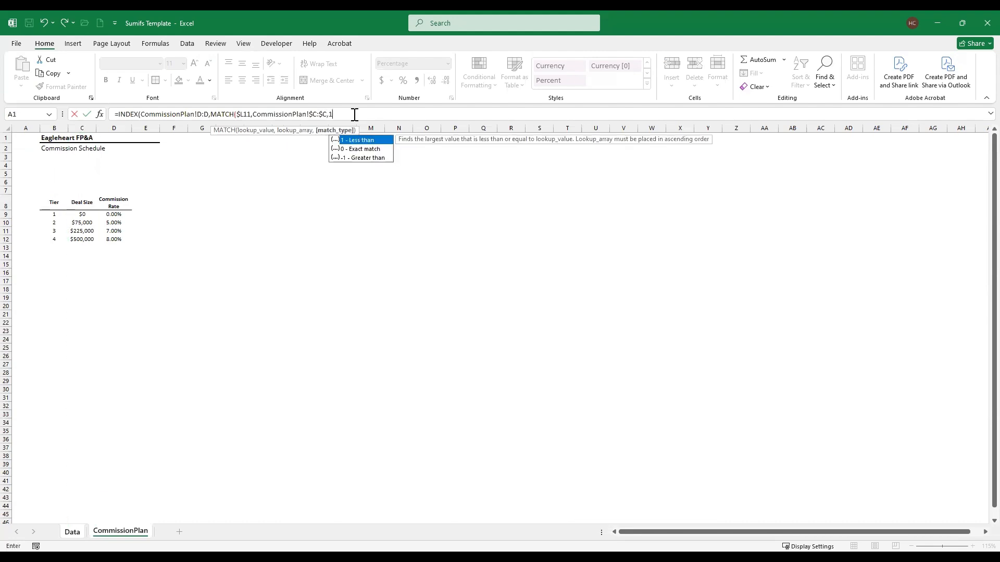
pyautogui.write(')')
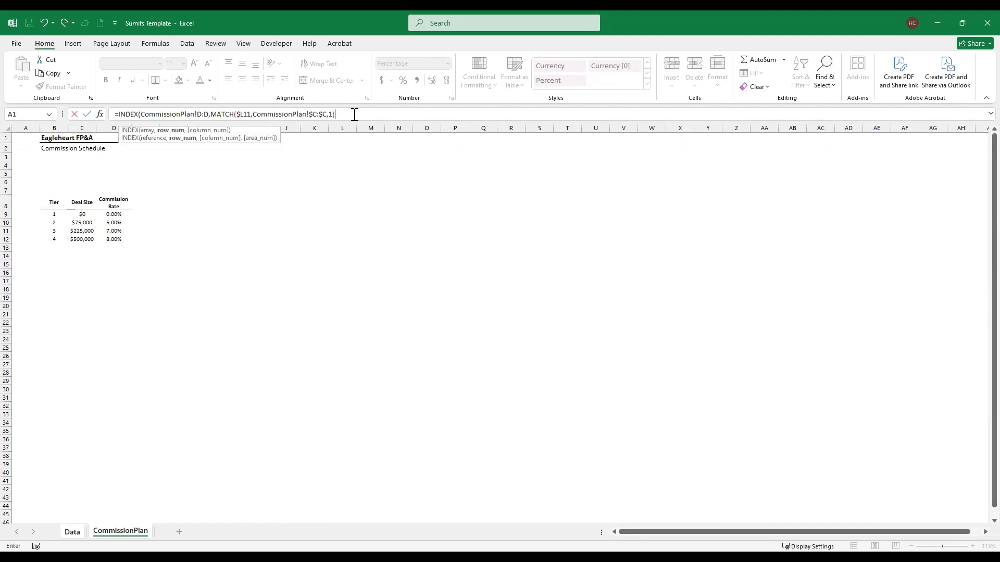
pyautogui.write(')')
pyautogui.press('Return')
pyautogui.press('Up')
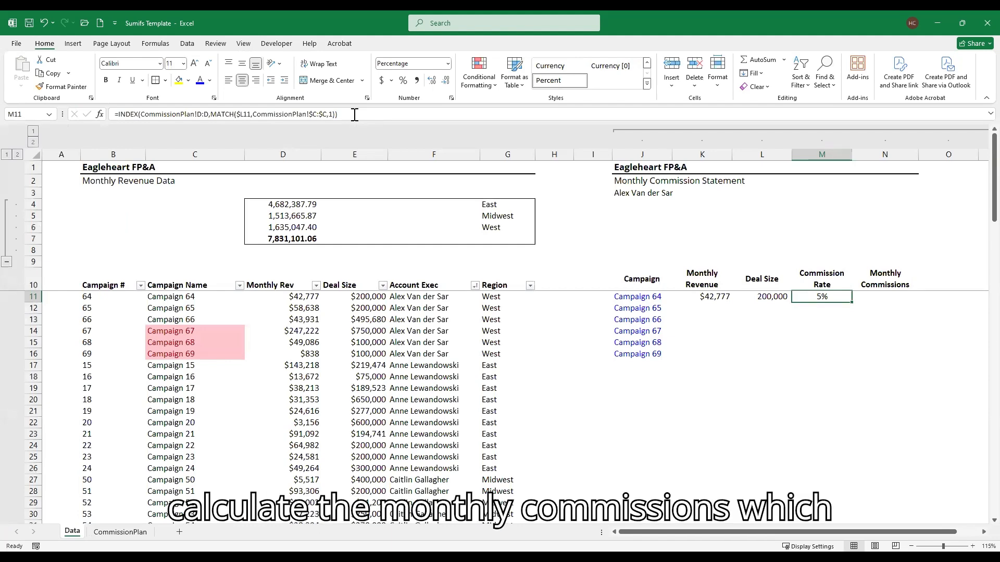
# Step: Calculate Monthly Commissions in N11 by multiplying monthly revenue by the commission rate, =K11*M11
pyautogui.press('Right')
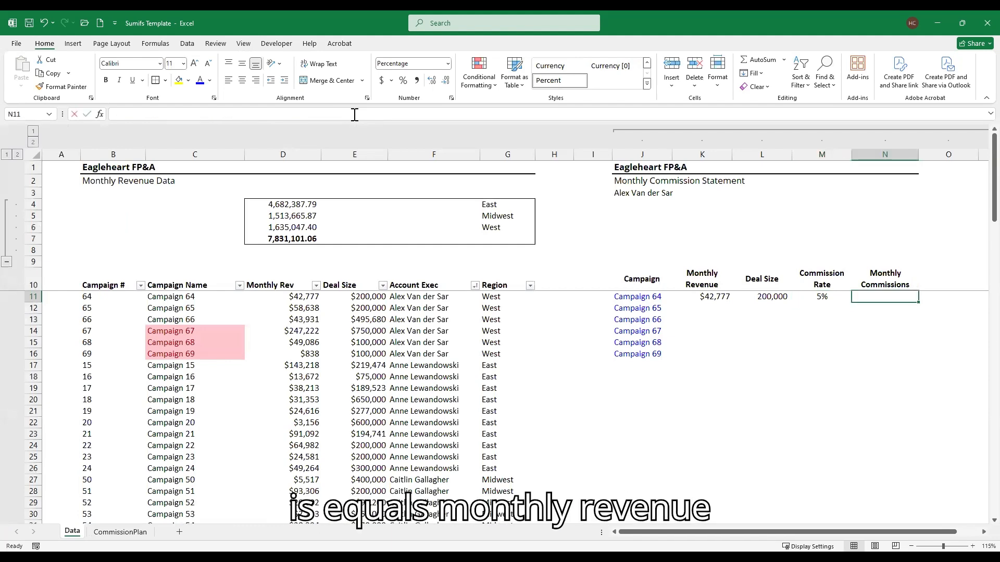
pyautogui.write('=')
pyautogui.press('Left')
pyautogui.press('Left')
pyautogui.press('Left')
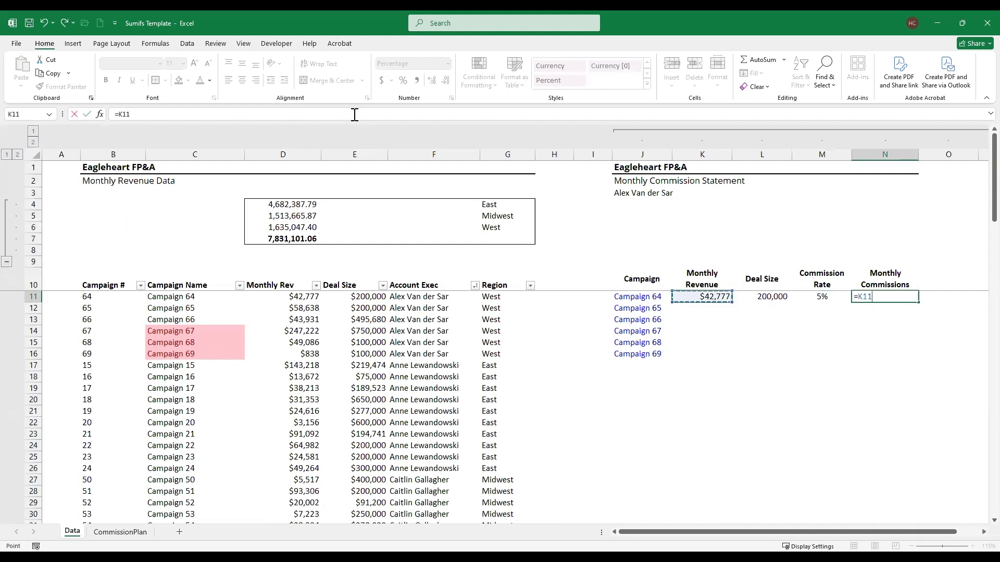
pyautogui.write('*')
pyautogui.press('Left')
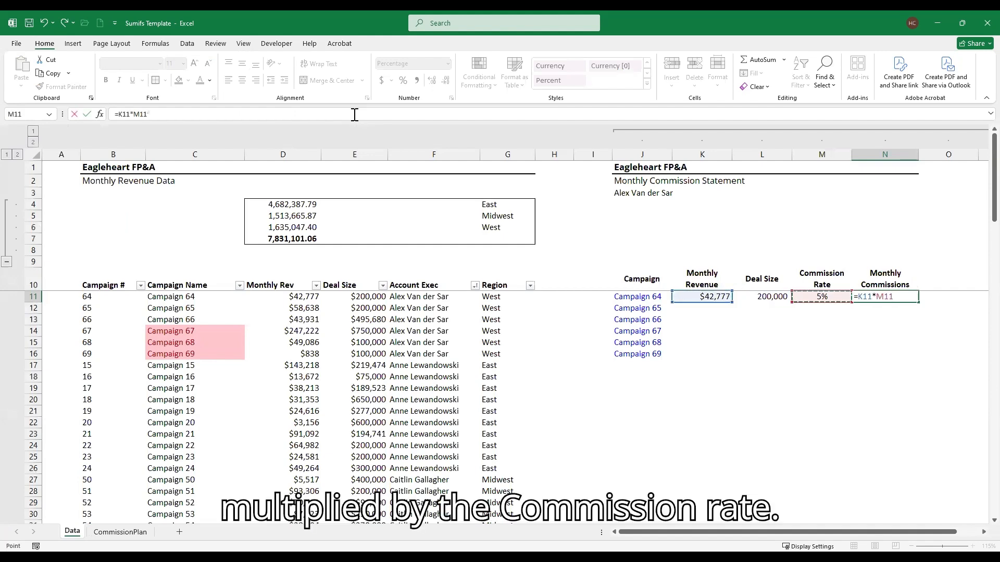
pyautogui.press('Return')
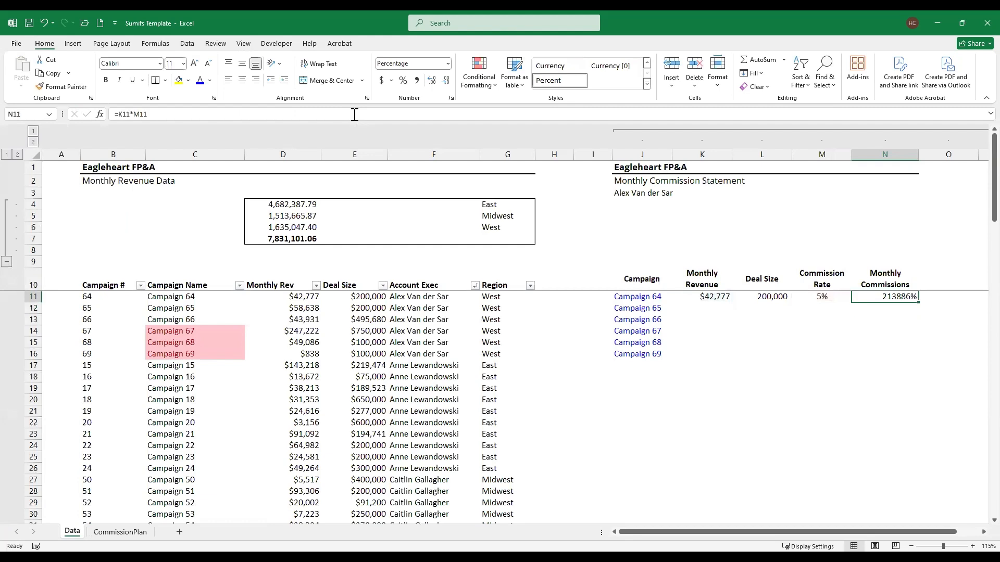
# Step: Copy the currency format of Monthly Revenue cell K11 onto Monthly Commissions cell N11, pasting formats only
pyautogui.press('Up')
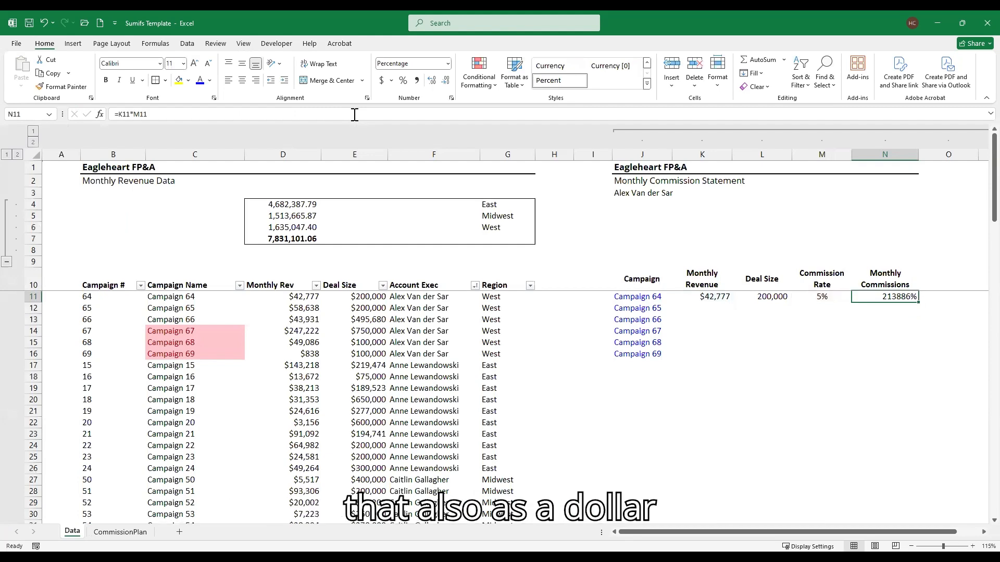
pyautogui.press('Left')
pyautogui.press('Left')
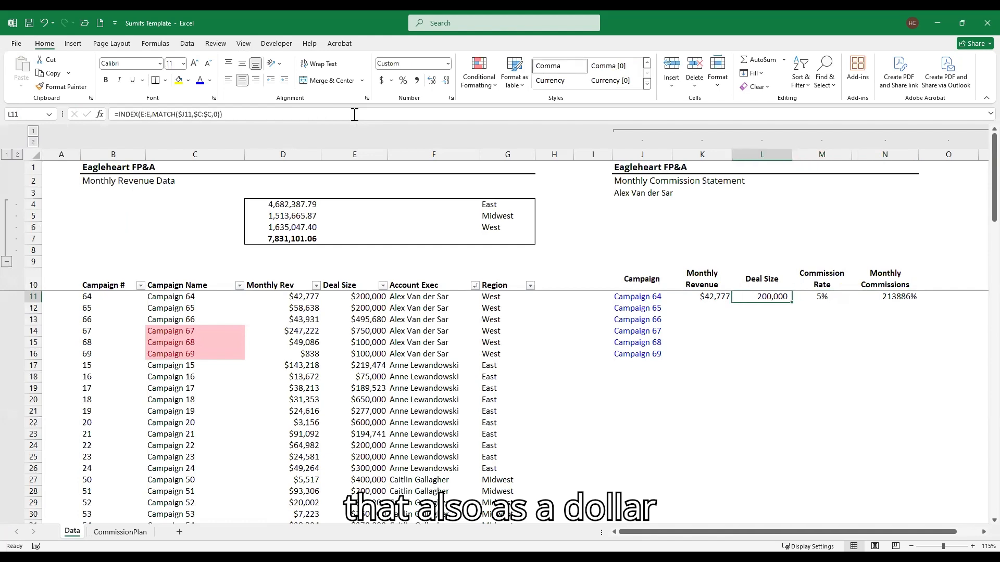
pyautogui.press('Left')
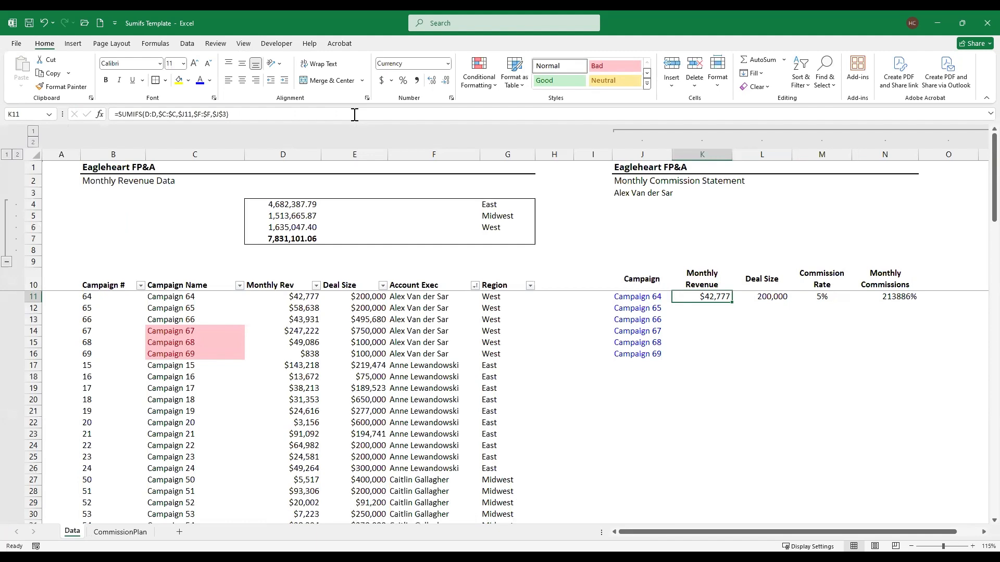
pyautogui.hotkey('ctrl', 'c')
pyautogui.press('Right')
pyautogui.press('Right')
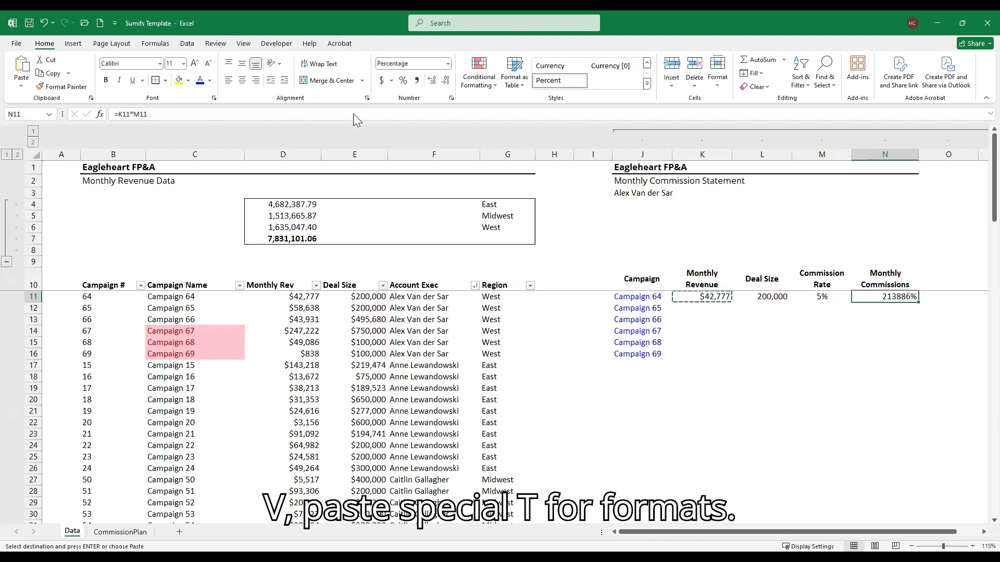
pyautogui.hotkey('ctrl', 'alt', 'v')
pyautogui.press('t')
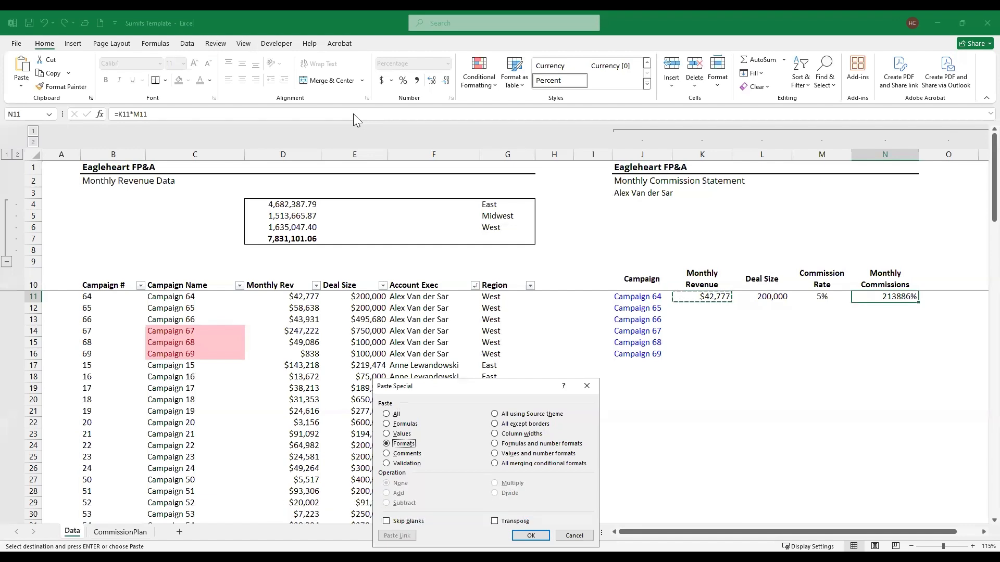
pyautogui.press('Return')
pyautogui.press('Escape')
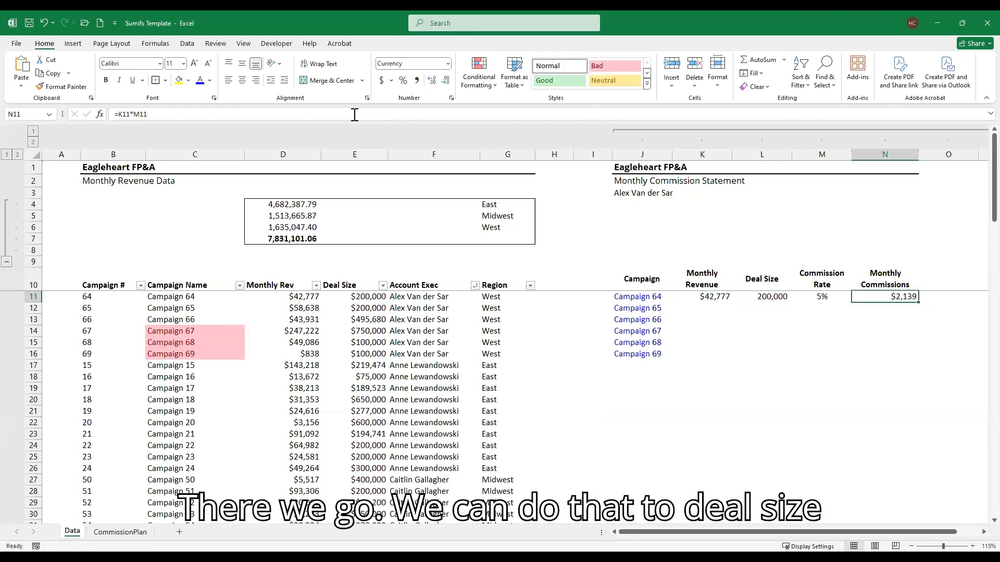
# Step: Apply the currency format of K11 to Deal Size cell L11, pasting formats only
pyautogui.press('Left')
pyautogui.press('Left')
pyautogui.press('Left')
pyautogui.hotkey('ctrl', 'c')
pyautogui.press('Right')
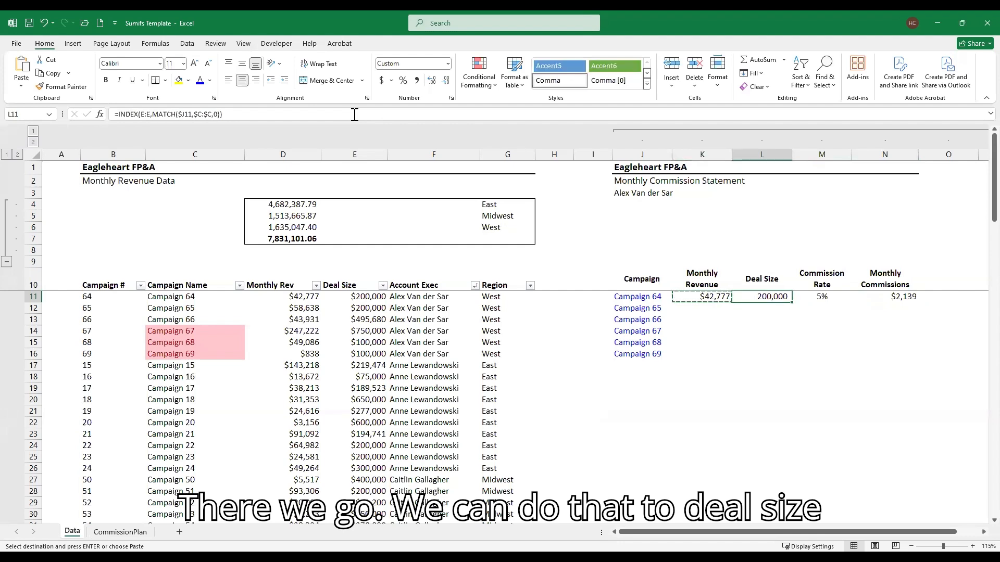
pyautogui.hotkey('ctrl', 'alt', 'v')
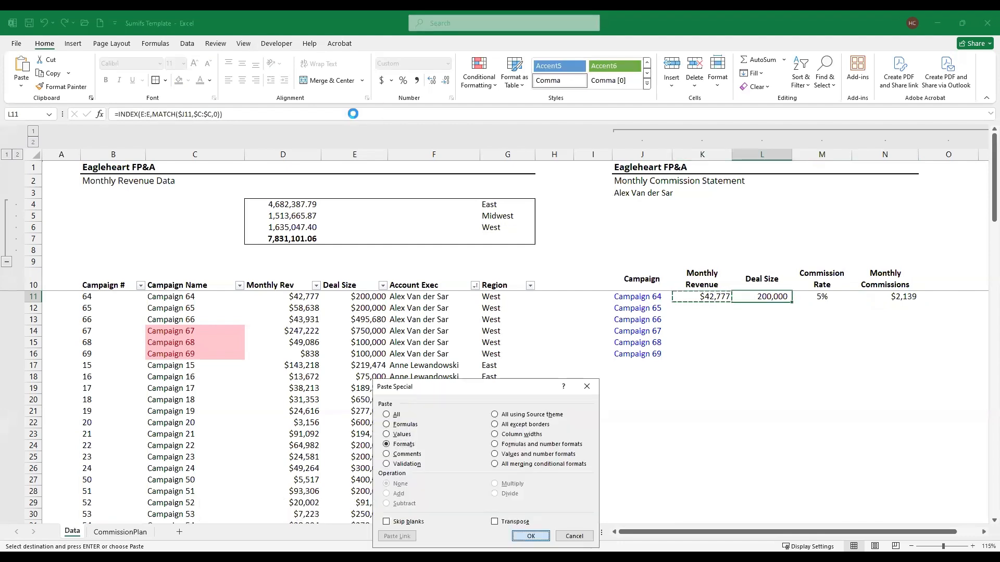
pyautogui.press('t')
pyautogui.press('Return')
pyautogui.press('Escape')
# Step: Fill the formulas in K11:N11 down through row 16 for all listed campaigns
pyautogui.press('Left')
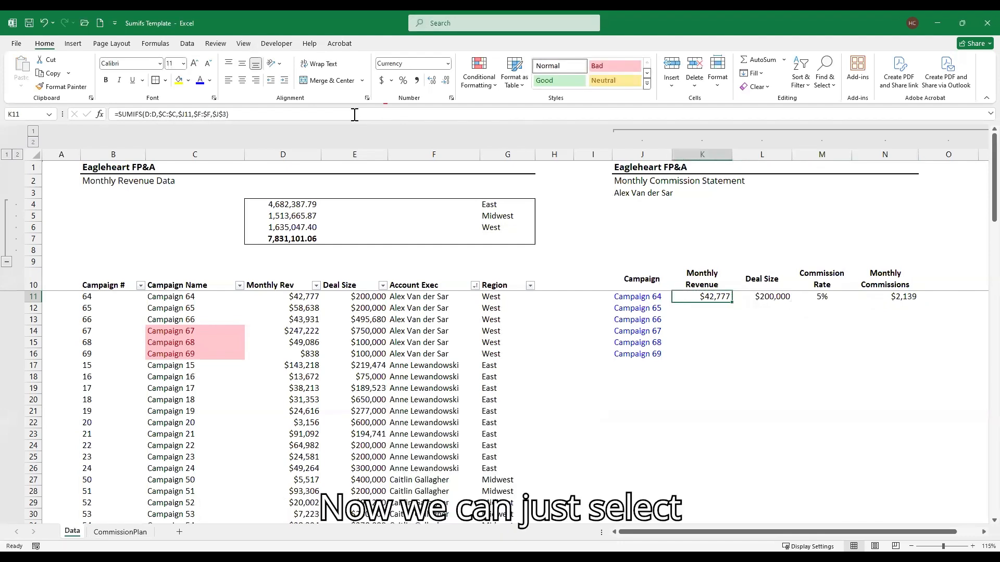
pyautogui.hotkey('shift', 'Right')
pyautogui.hotkey('shift', 'Right')
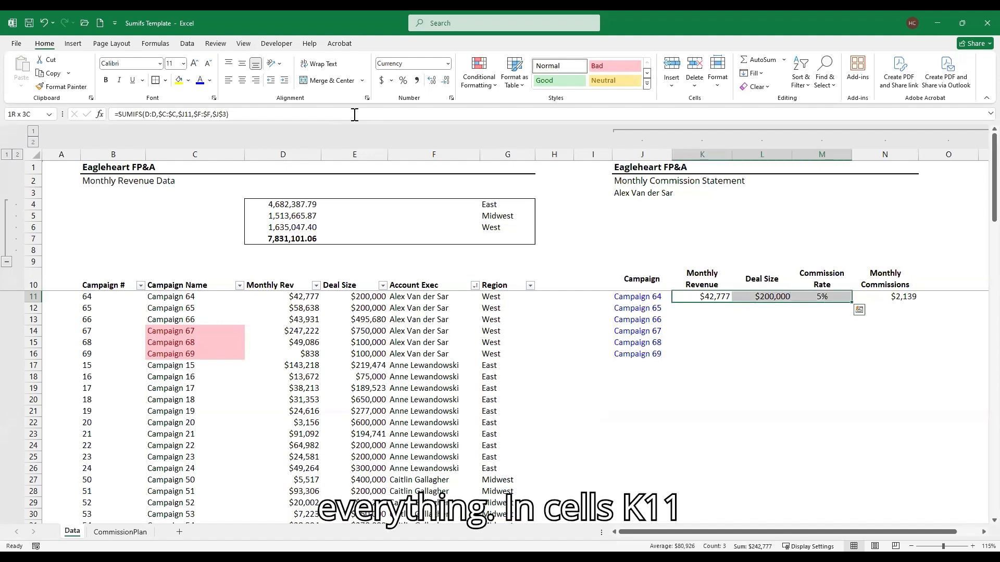
pyautogui.hotkey('shift', 'Right')
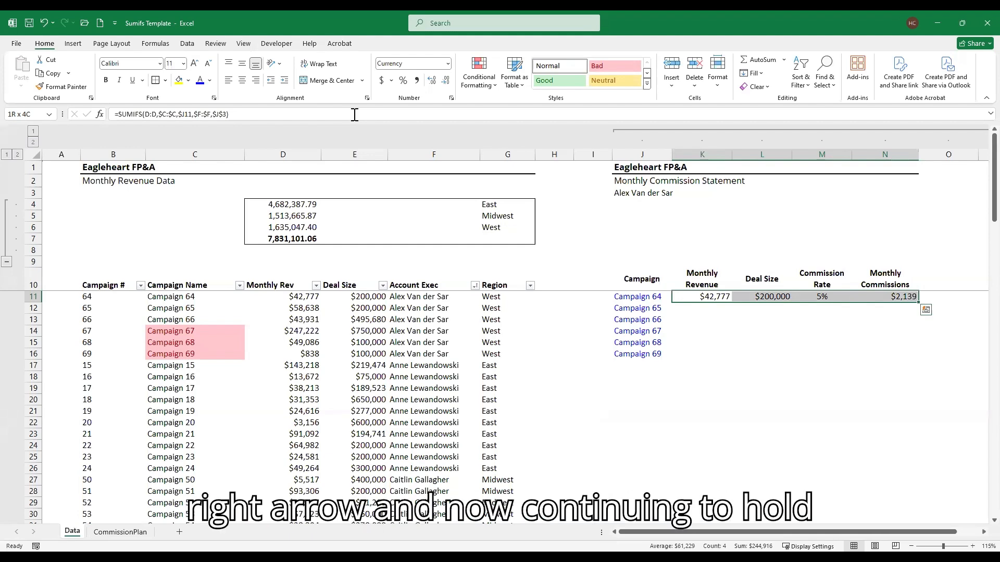
pyautogui.hotkey('shift', 'Down')
pyautogui.hotkey('shift', 'Down')
pyautogui.hotkey('shift', 'Down')
pyautogui.hotkey('shift', 'Down')
pyautogui.hotkey('shift', 'Down')
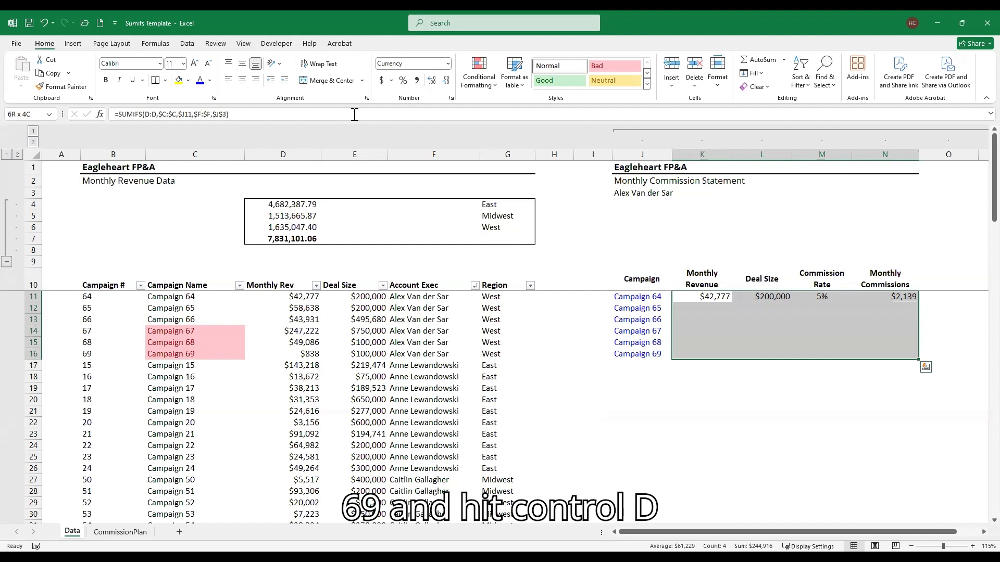
pyautogui.hotkey('ctrl', 'd')
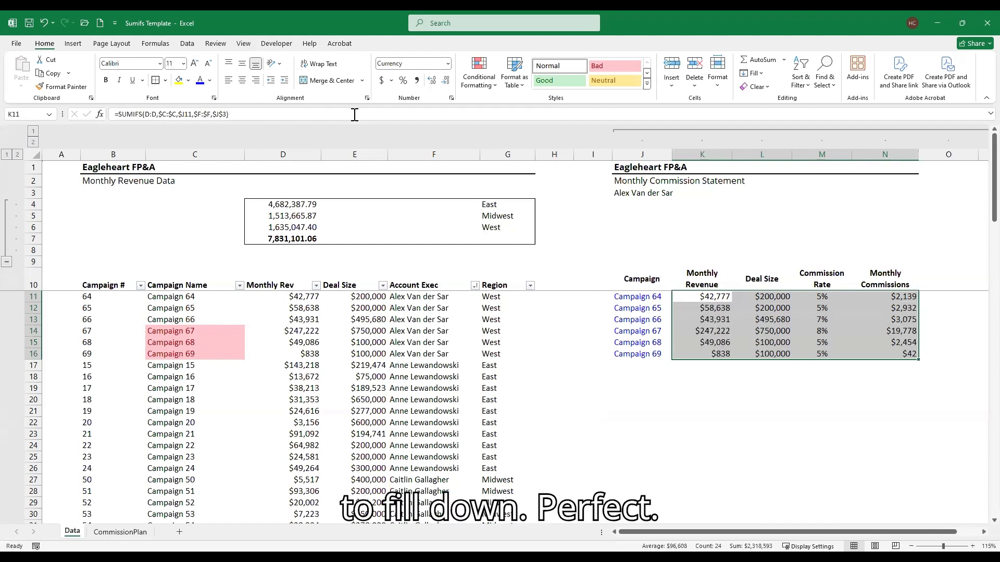
# Step: Total the Monthly Commissions column in N17 with =SUM(N11:N16)
pyautogui.press('Right')
pyautogui.press('Right')
pyautogui.press('Right')
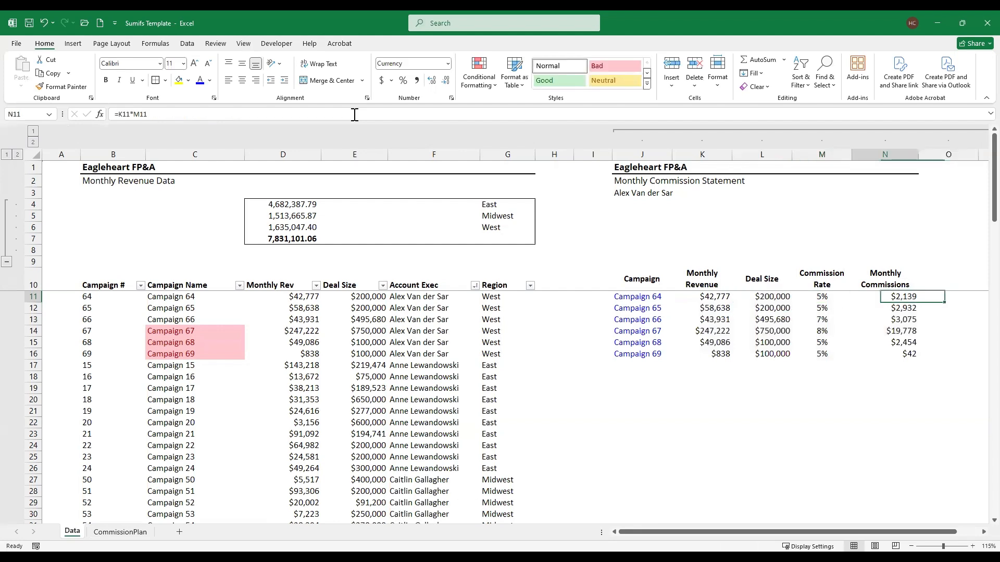
pyautogui.hotkey('ctrl', 'Down')
pyautogui.press('Down')
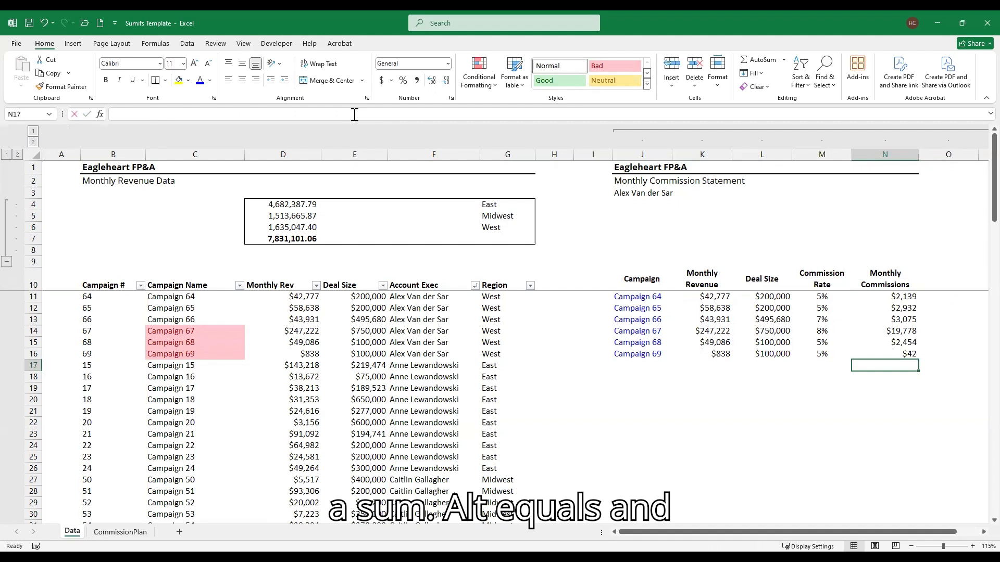
pyautogui.hotkey('alt', '=')
pyautogui.hotkey('ctrl', 'Return')
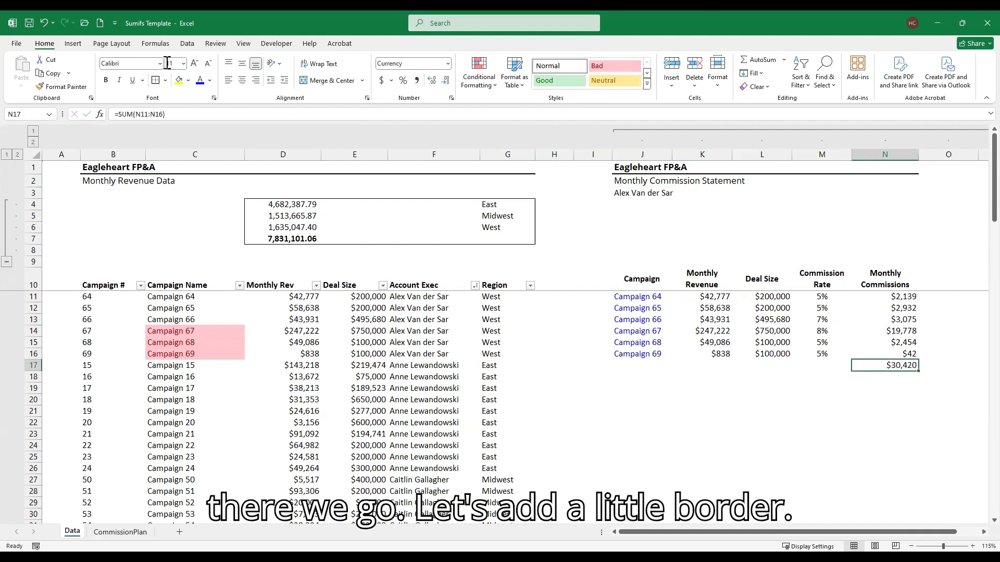
# Step: Add a top border to the commissions total in N17
pyautogui.click(165, 81)
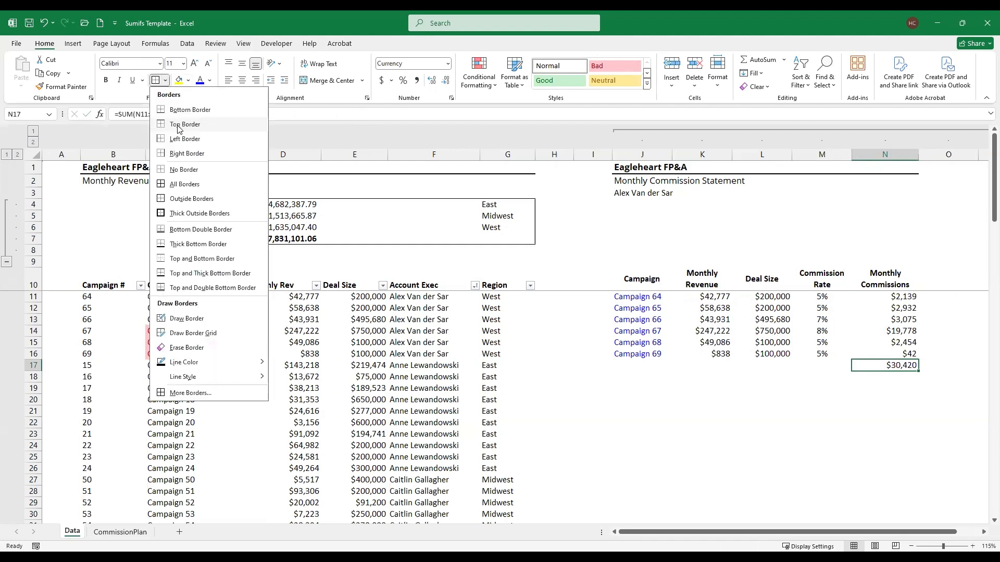
pyautogui.click(178, 125)
pyautogui.click(903, 378)
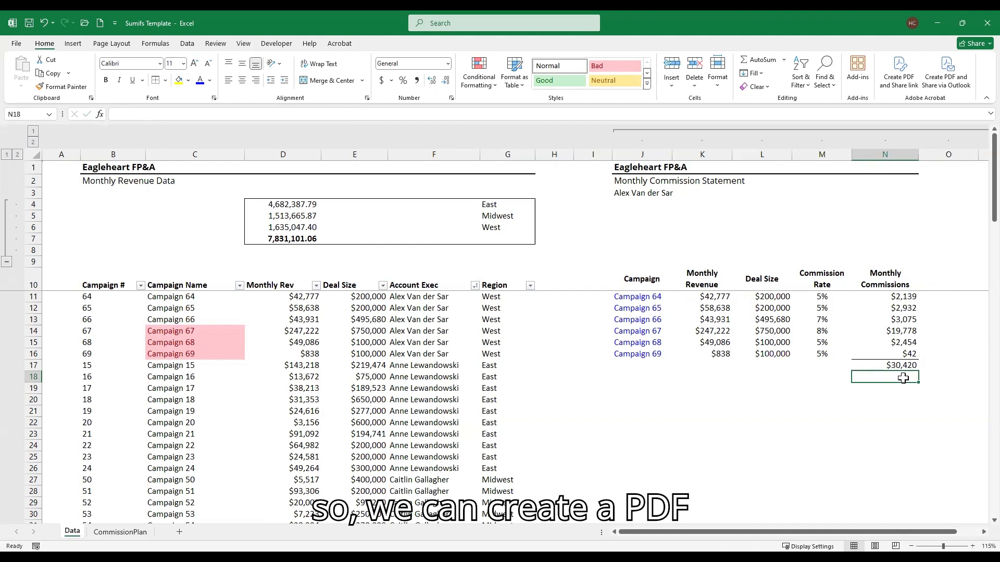
# Step: Set the print area to the commission statement range J1:N18
pyautogui.click(622, 167)
pyautogui.hotkey('shift', 'Right')
pyautogui.hotkey('shift', 'Right')
pyautogui.hotkey('shift', 'Right')
pyautogui.hotkey('shift', 'Right')
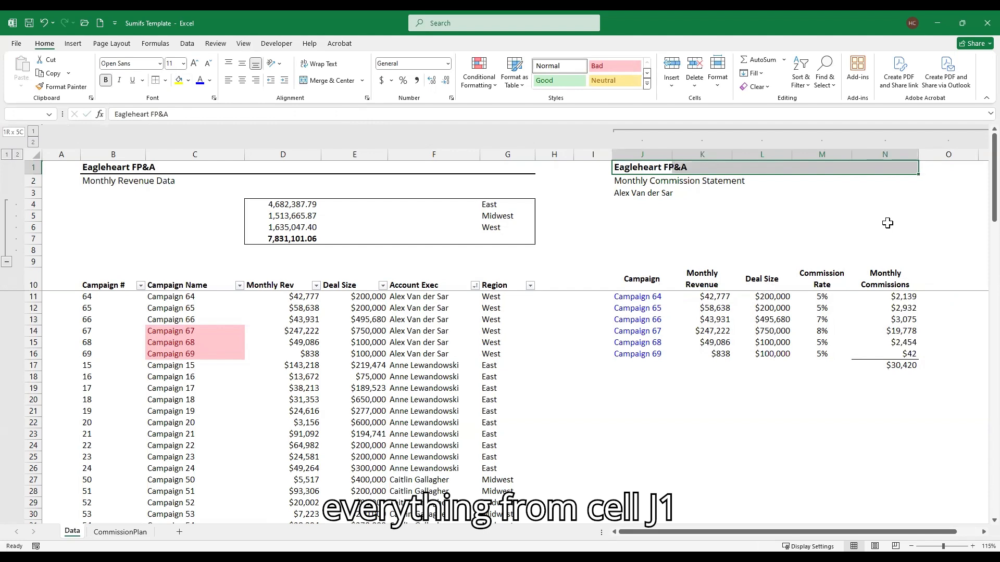
pyautogui.hotkey('shift', 'Down')
pyautogui.hotkey('shift', 'Down')
pyautogui.hotkey('shift', 'Down')
pyautogui.hotkey('shift', 'Down')
pyautogui.hotkey('shift', 'Down')
pyautogui.hotkey('shift', 'Down')
pyautogui.hotkey('shift', 'Down')
pyautogui.hotkey('shift', 'Down')
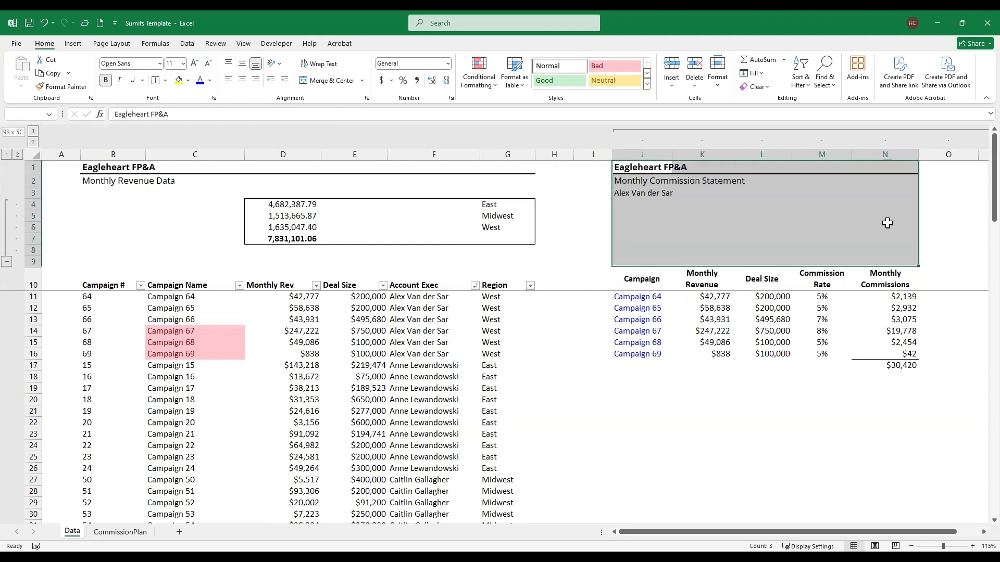
pyautogui.hotkey('shift', 'Down')
pyautogui.hotkey('shift', 'Down')
pyautogui.hotkey('shift', 'Down')
pyautogui.hotkey('shift', 'Down')
pyautogui.hotkey('shift', 'Down')
pyautogui.hotkey('shift', 'Down')
pyautogui.hotkey('shift', 'Down')
pyautogui.hotkey('shift', 'Down')
pyautogui.hotkey('shift', 'Down')
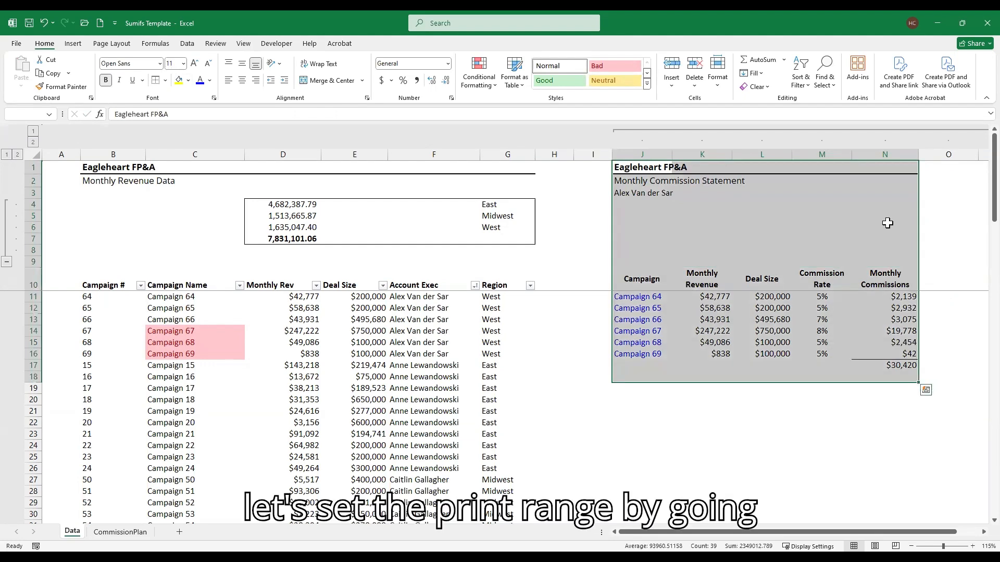
pyautogui.press('alt')
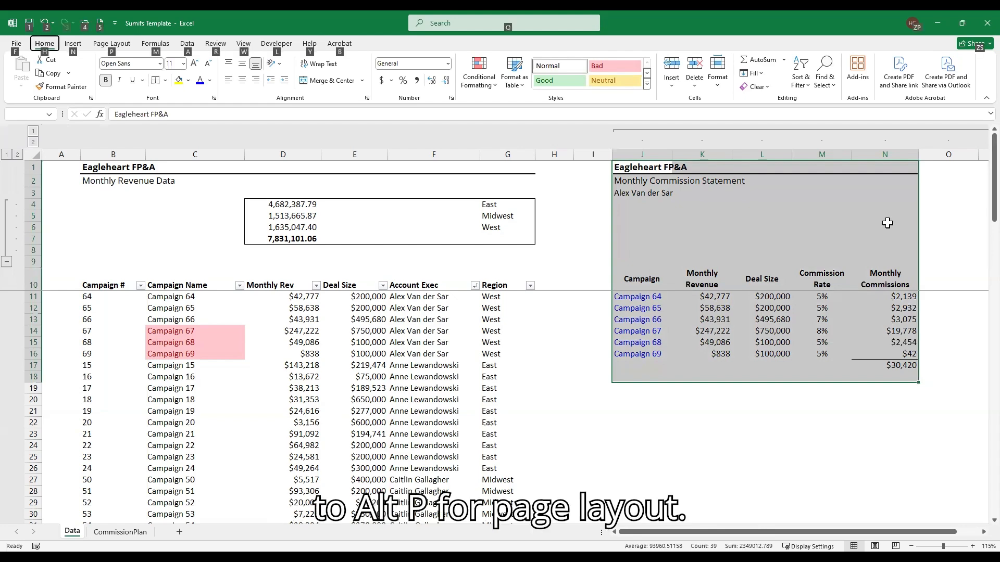
pyautogui.press('p')
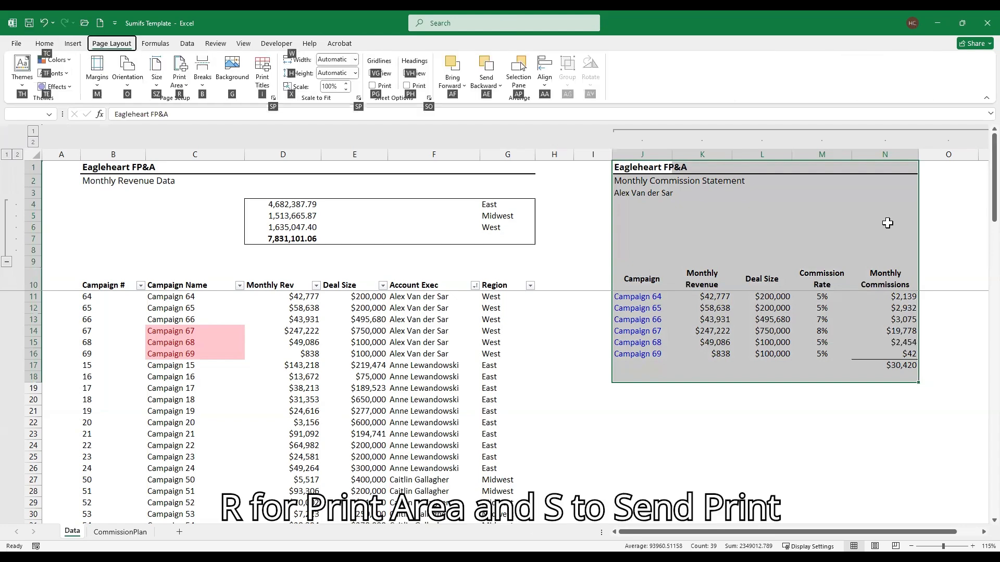
pyautogui.press('r')
pyautogui.press('s')
pyautogui.press('Right')
pyautogui.press('Right')
pyautogui.press('Down')
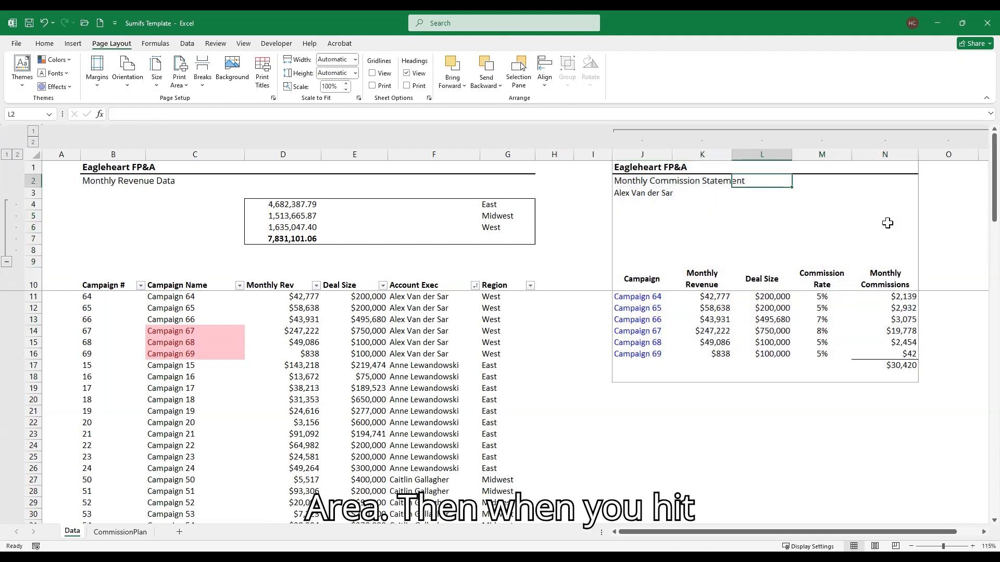
# Step: Preview the printed page of the commission statement and return to the worksheet
pyautogui.hotkey('ctrl', 'p')
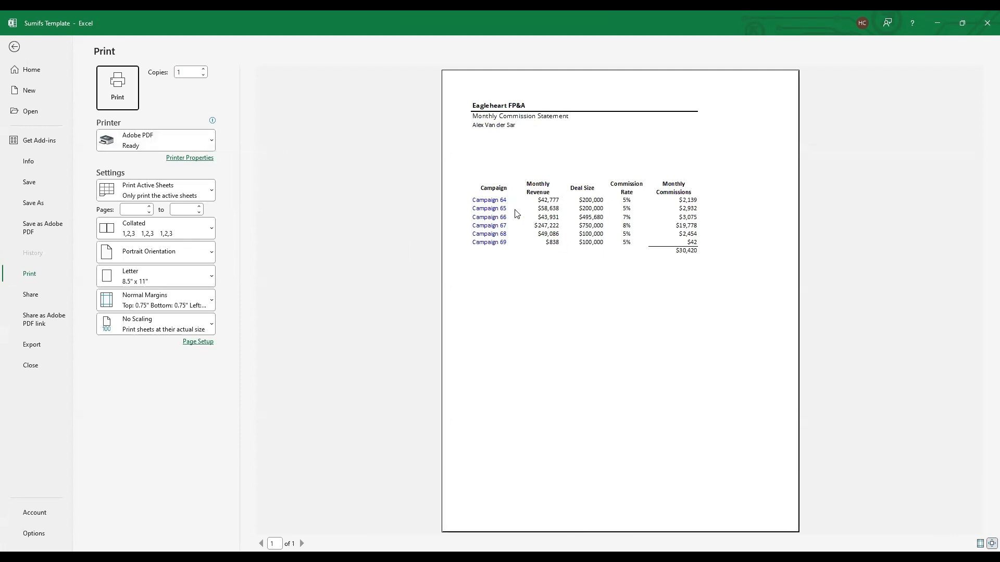
pyautogui.press('Escape')
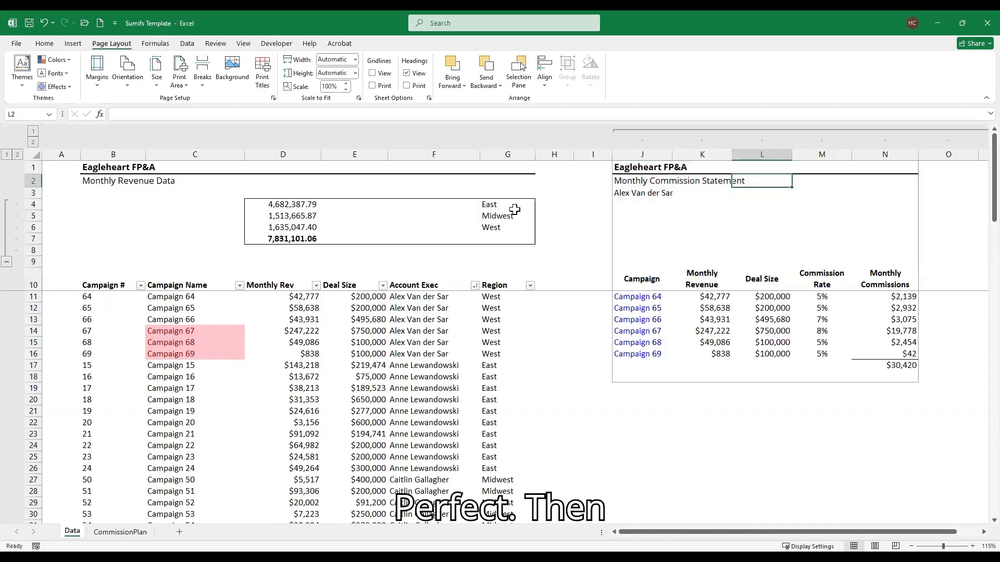
pyautogui.click(683, 340)
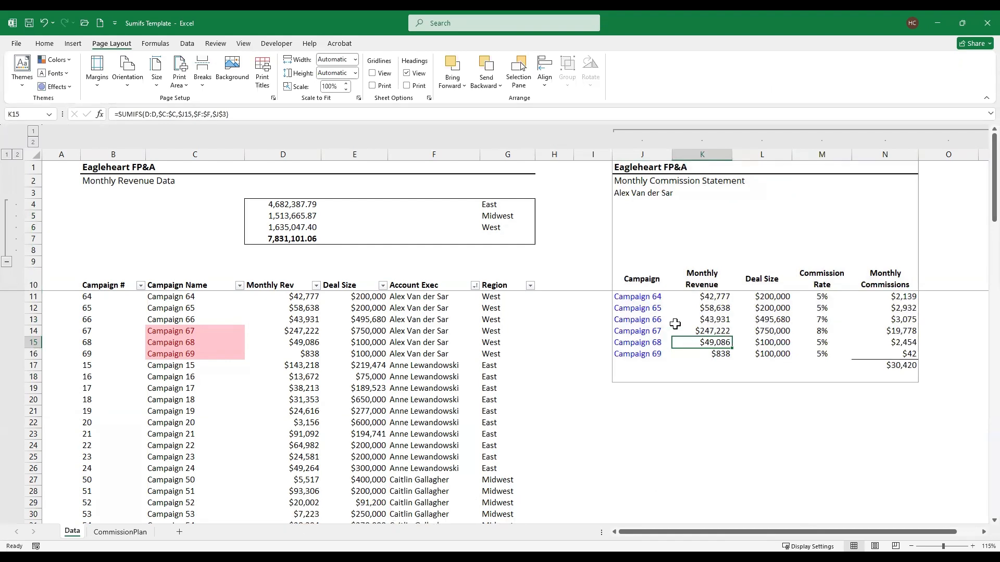
pyautogui.click(647, 298)
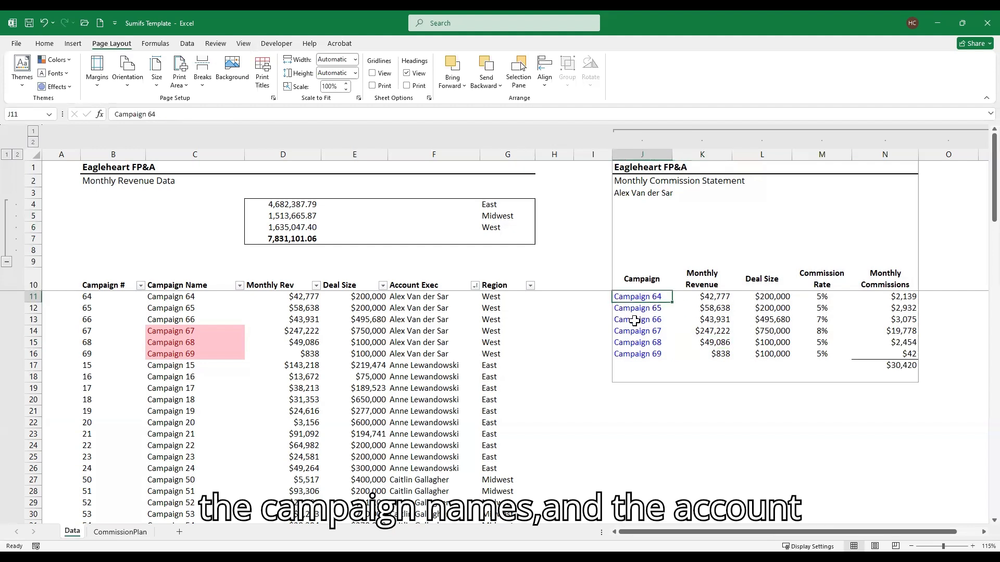
pyautogui.click(629, 194)
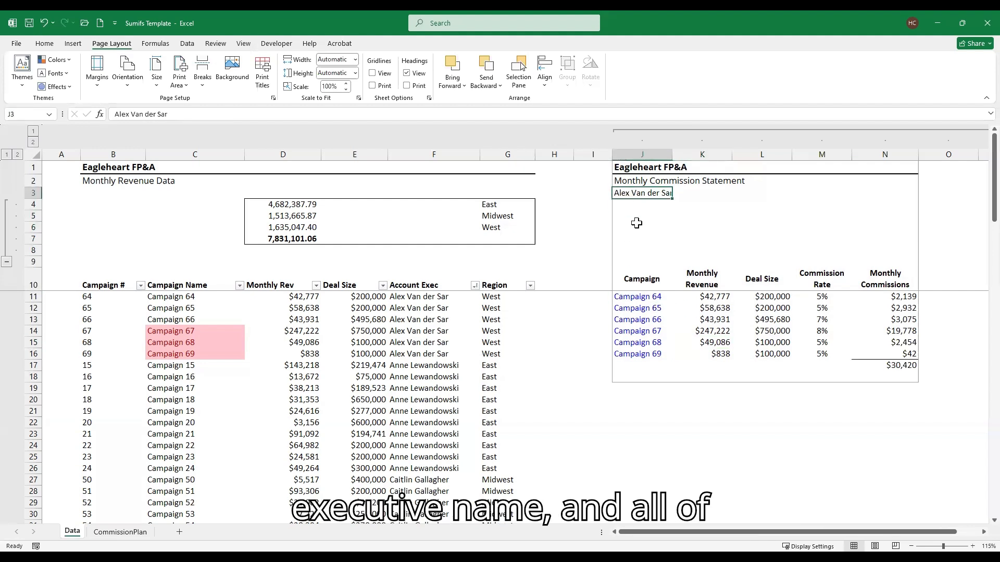
pyautogui.click(714, 294)
pyautogui.moveTo(715, 295); pyautogui.dragTo(783, 308)
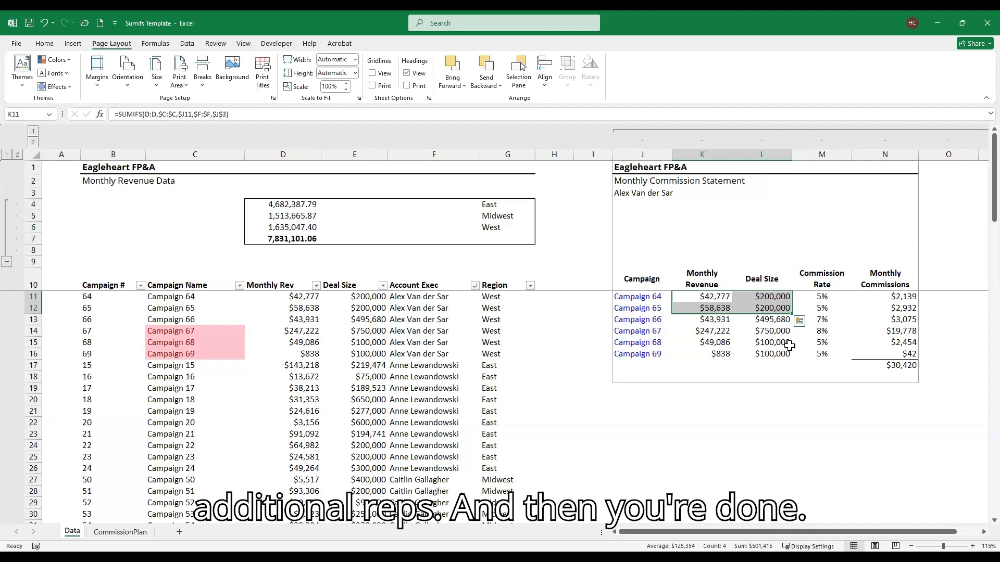
pyautogui.press('Left')
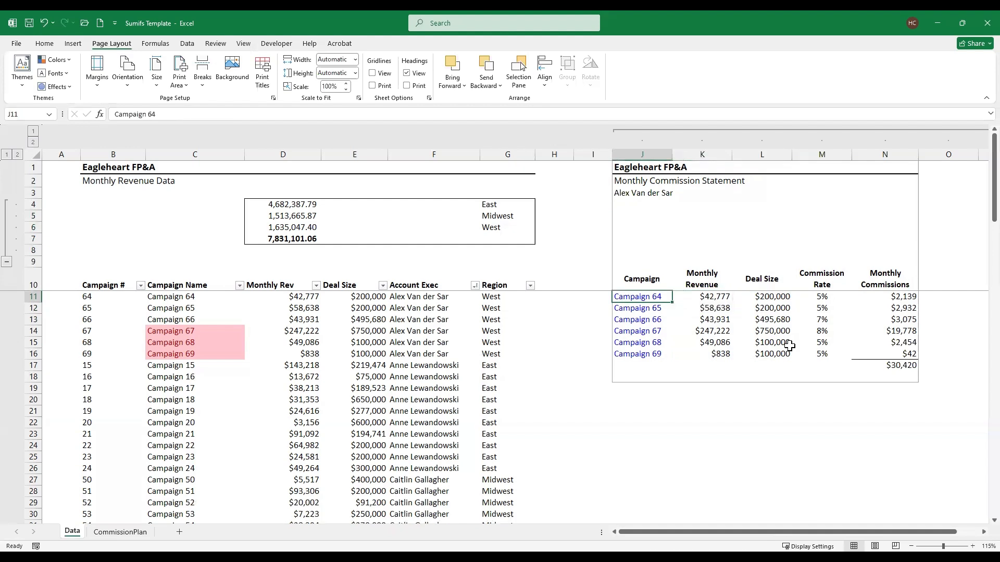